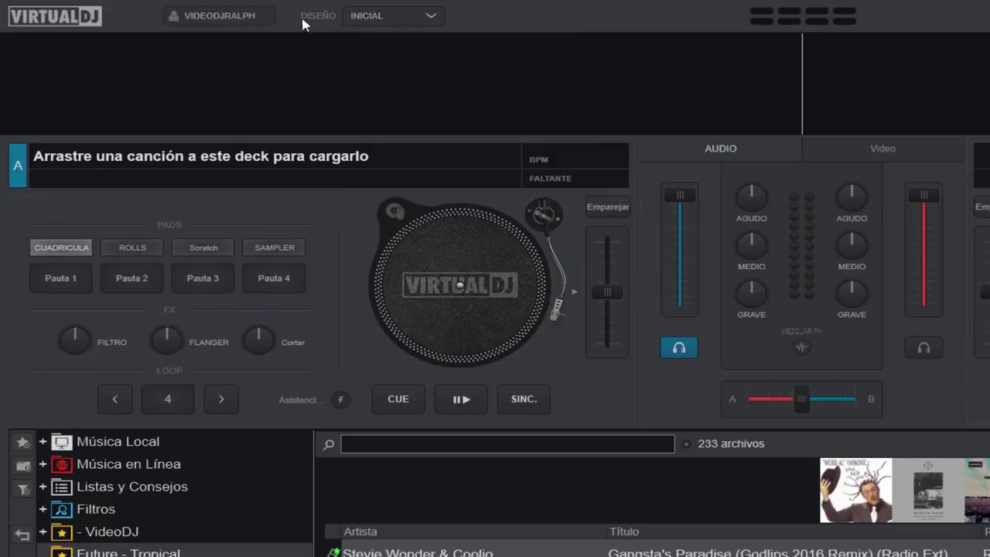
# Look at the available layout choices and at the mixer's Video and Audio pages
pyautogui.click(427, 17)
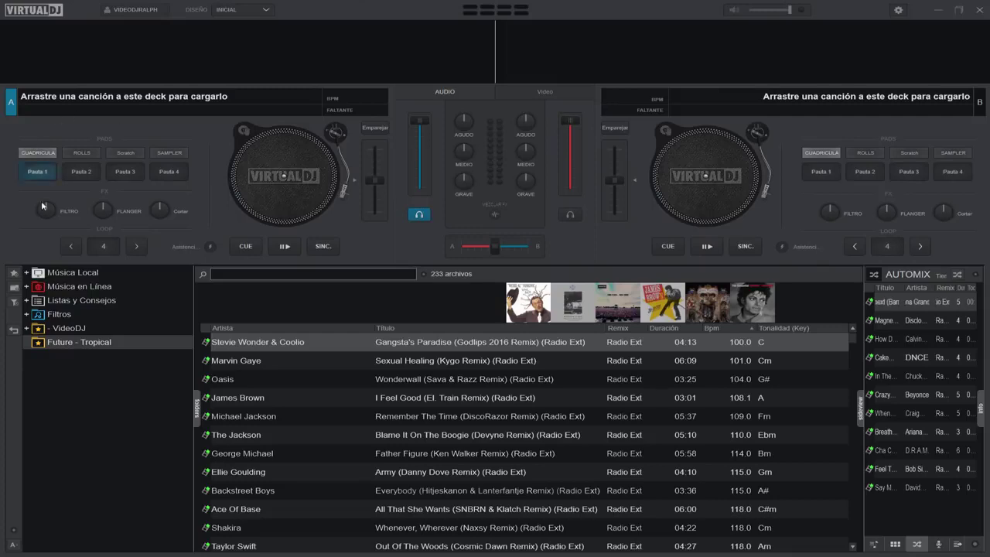
pyautogui.click(526, 93)
pyautogui.click(446, 92)
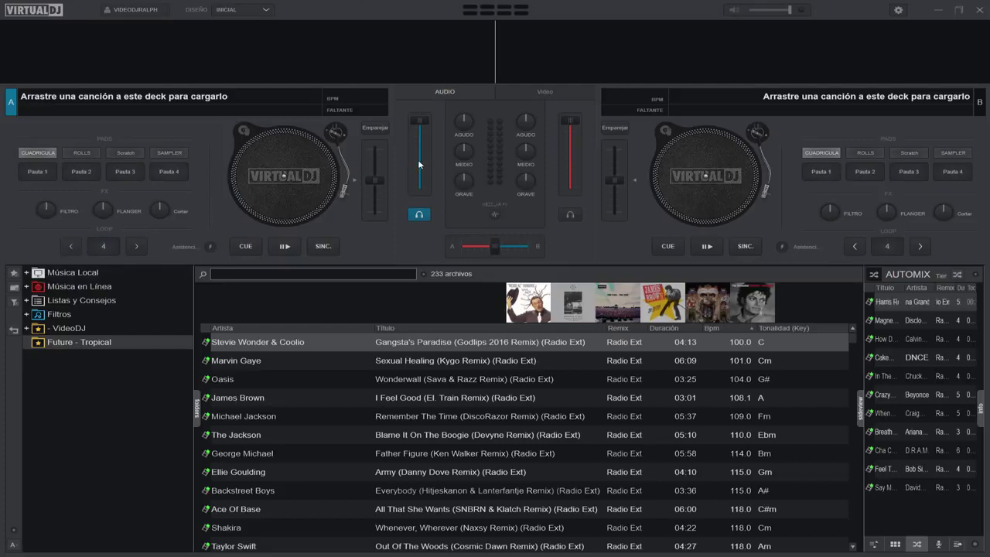
# Remove all songs from the AUTOMIX list
pyautogui.moveTo(418, 163)
pyautogui.click(892, 488)
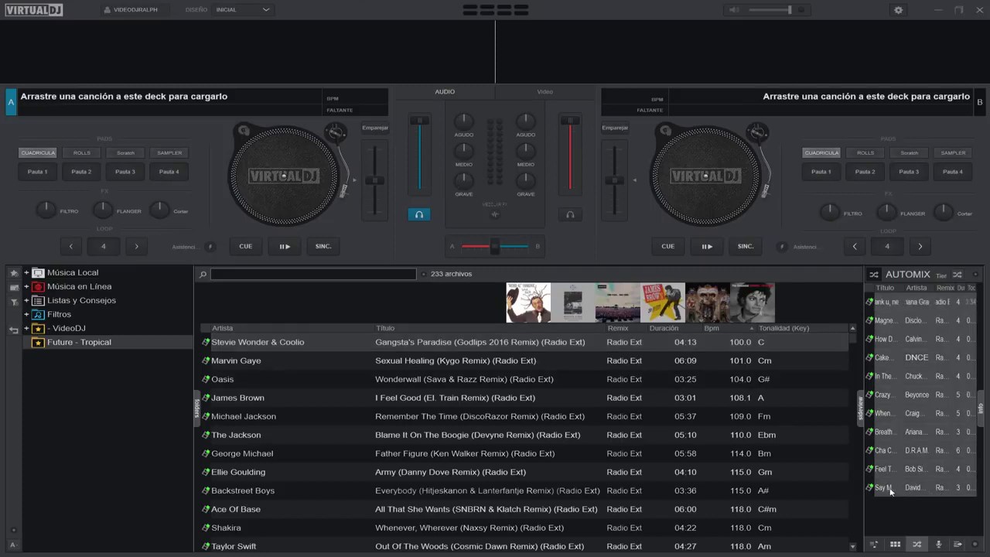
pyautogui.press('Delete')
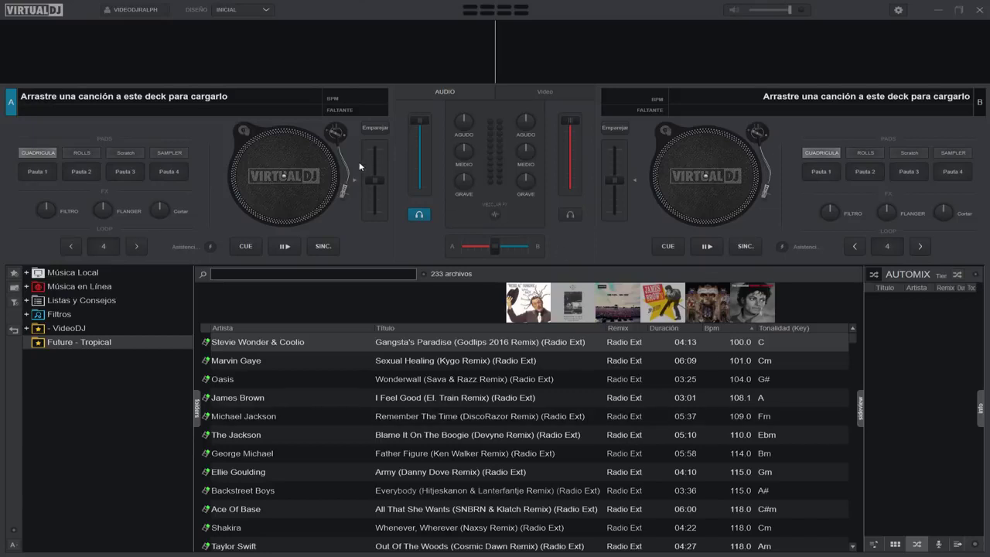
pyautogui.click(238, 13)
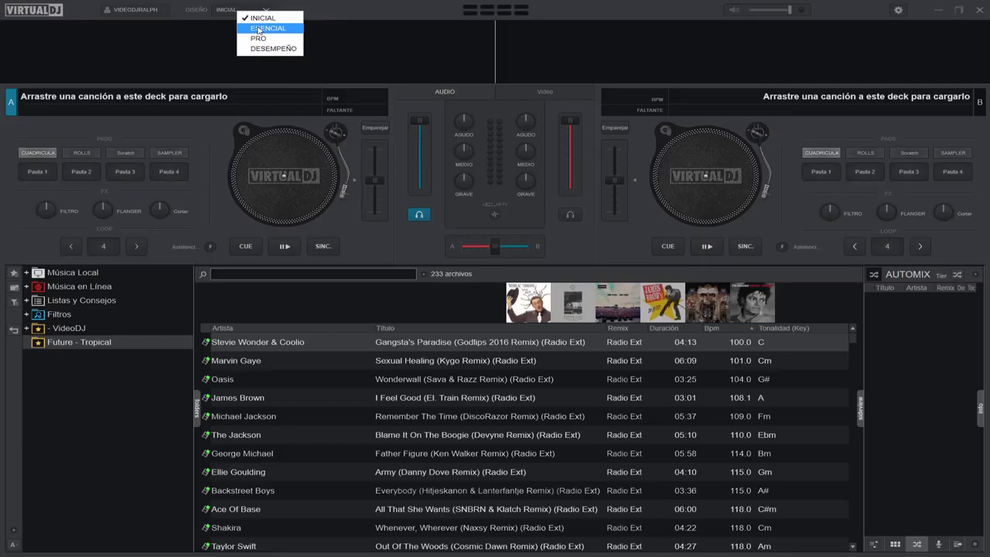
pyautogui.click(259, 29)
pyautogui.click(266, 10)
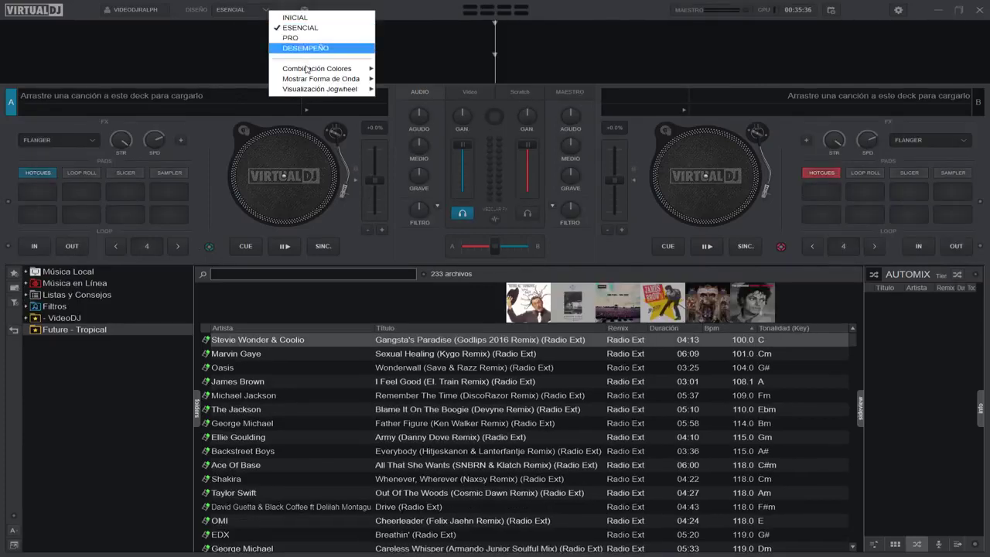
pyautogui.click(371, 27)
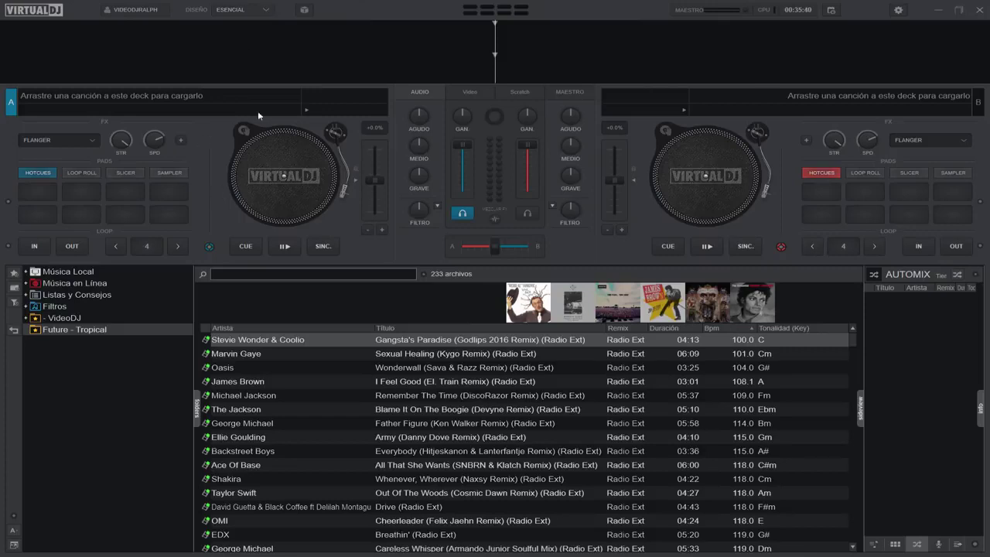
pyautogui.click(244, 10)
pyautogui.click(252, 12)
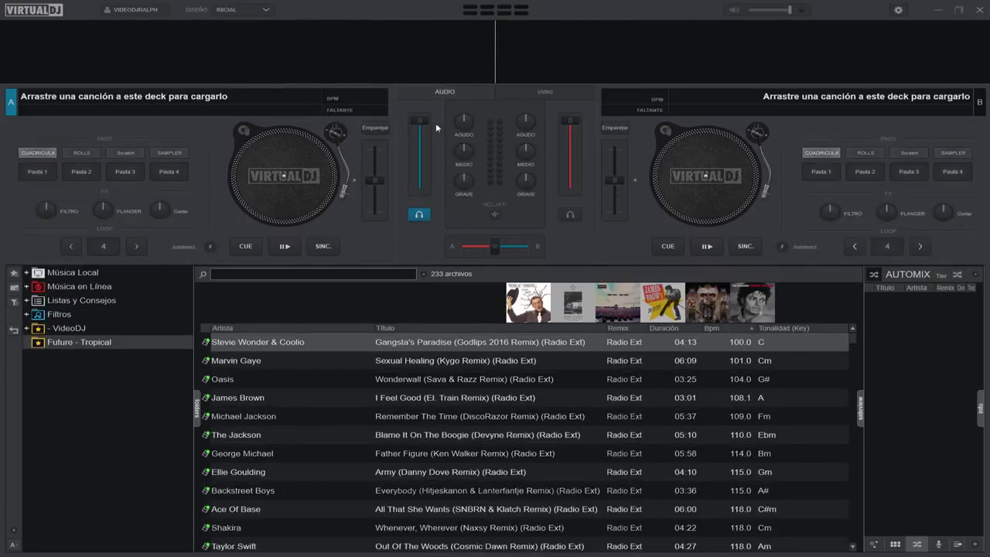
# Load Gangsta's Paradise on deck A and Sexual Healing (Kygo Remix) on deck B, and lower both deck volumes to minimum
pyautogui.doubleClick(410, 346)
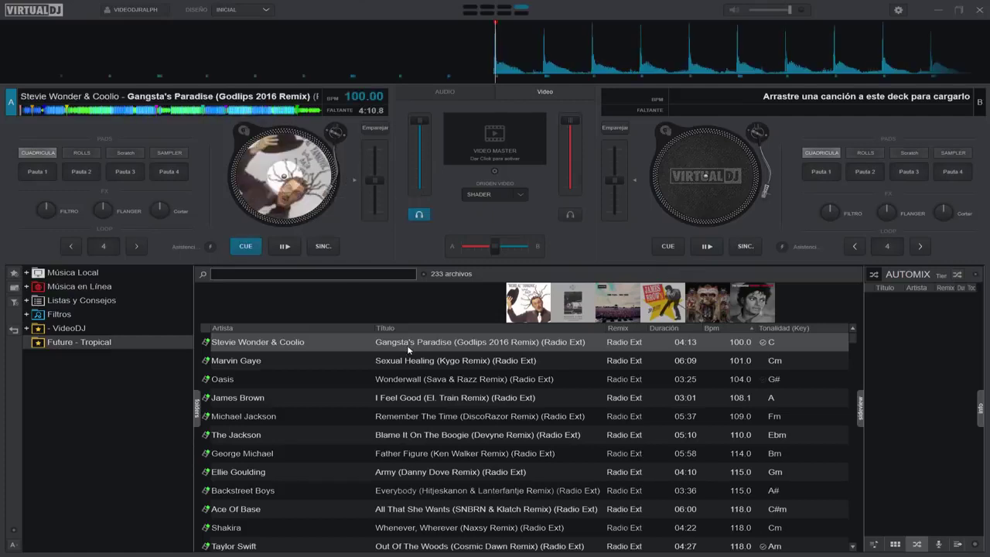
pyautogui.doubleClick(467, 361)
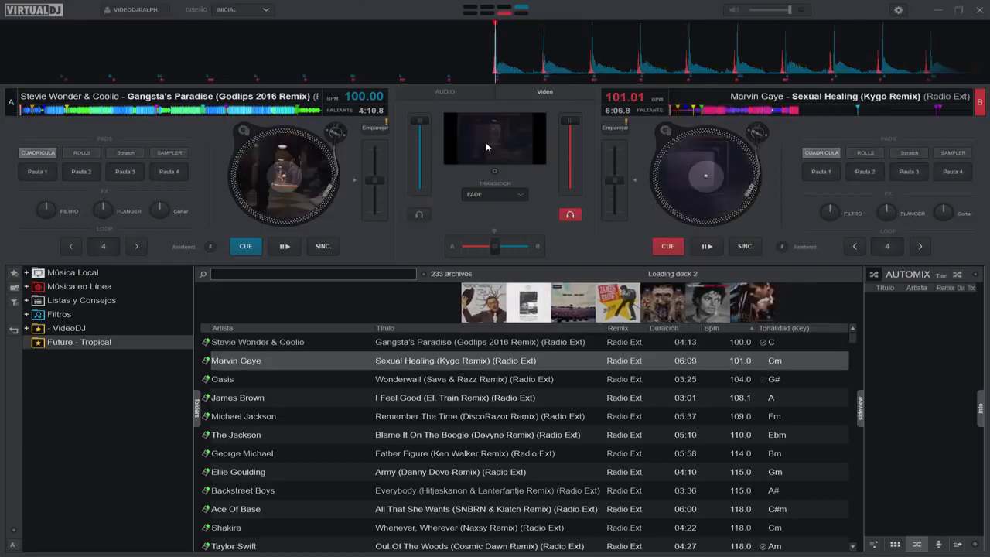
pyautogui.click(447, 92)
pyautogui.moveTo(422, 147); pyautogui.dragTo(420, 190)
pyautogui.moveTo(570, 126); pyautogui.dragTo(570, 190)
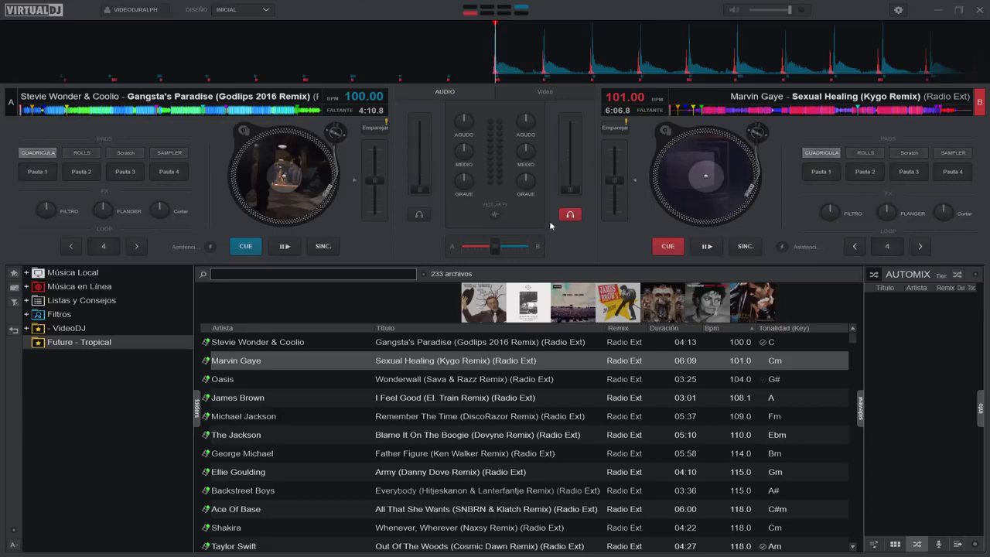
# Play both decks with the mixer's Video page shown, and return both songs to their cue points
pyautogui.click(505, 94)
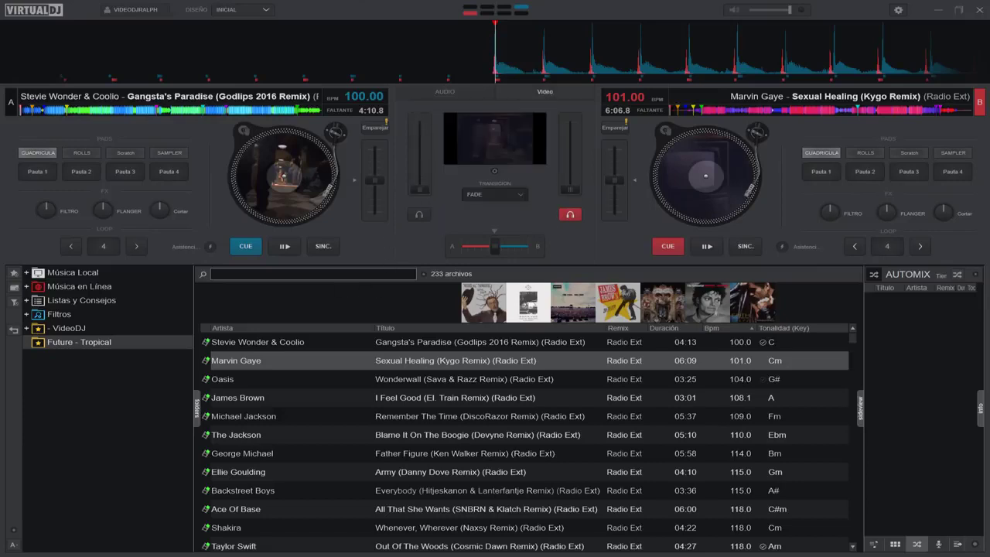
pyautogui.click(284, 246)
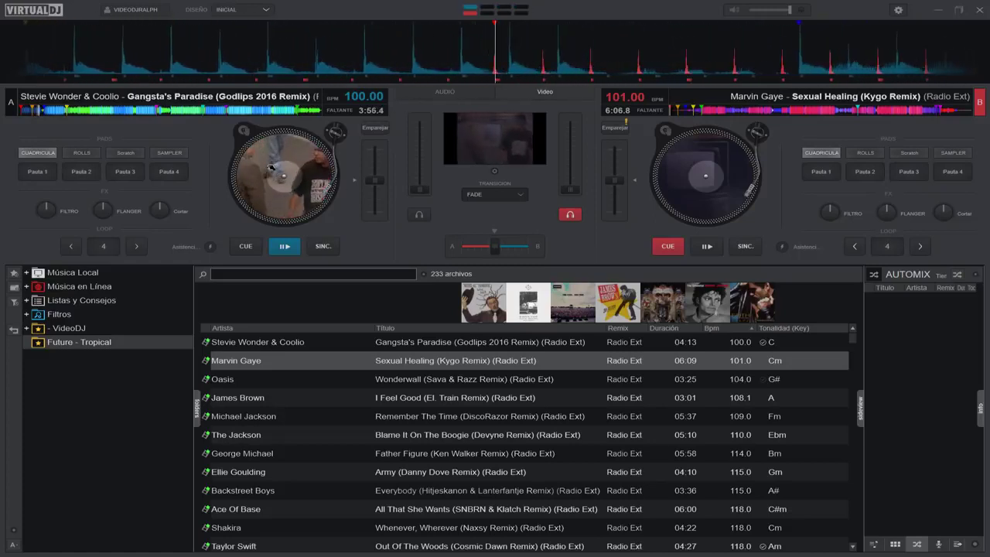
pyautogui.click(706, 246)
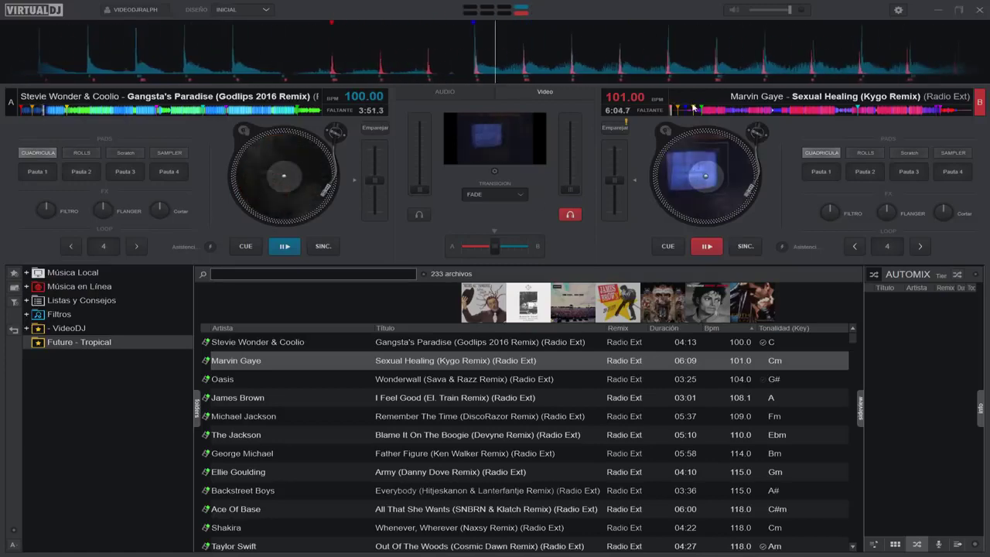
pyautogui.click(736, 111)
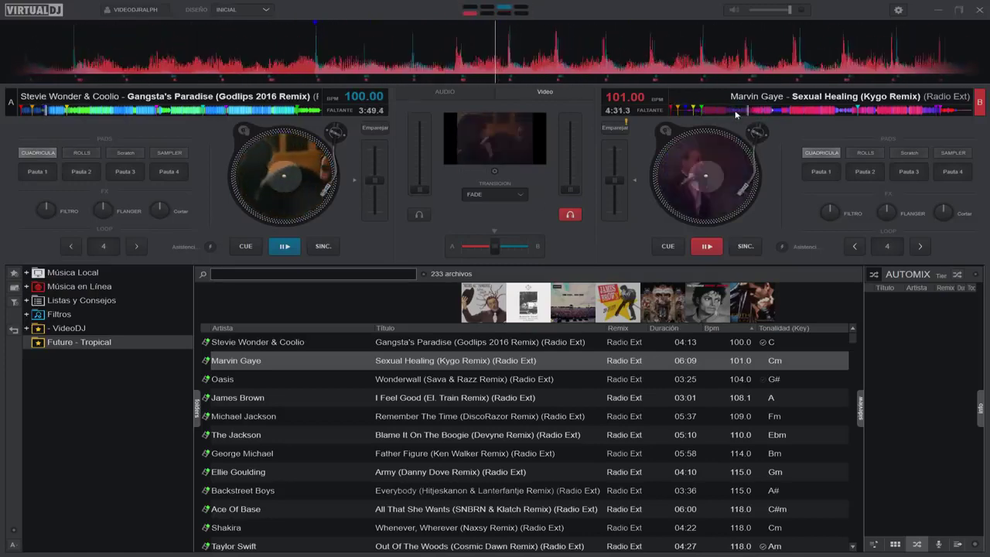
pyautogui.click(658, 251)
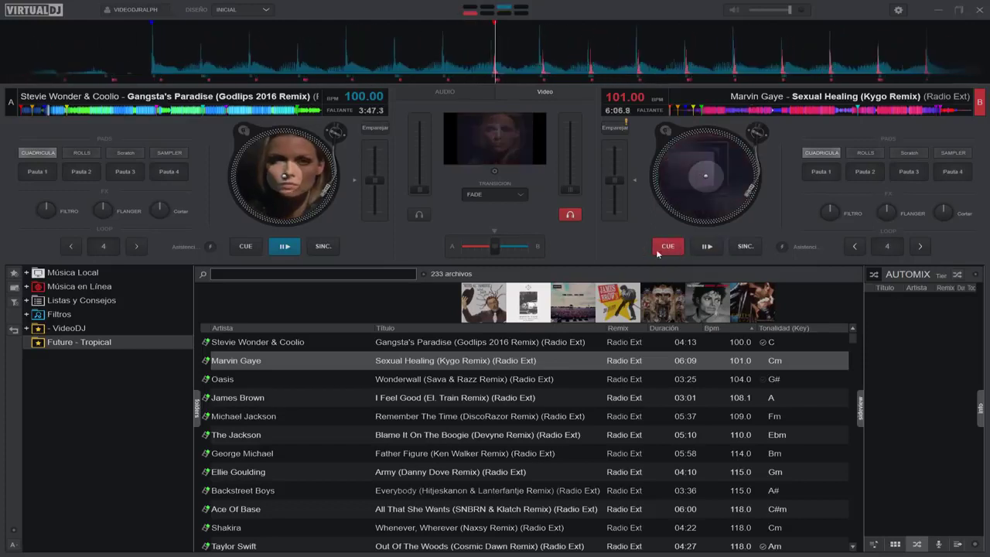
pyautogui.click(245, 246)
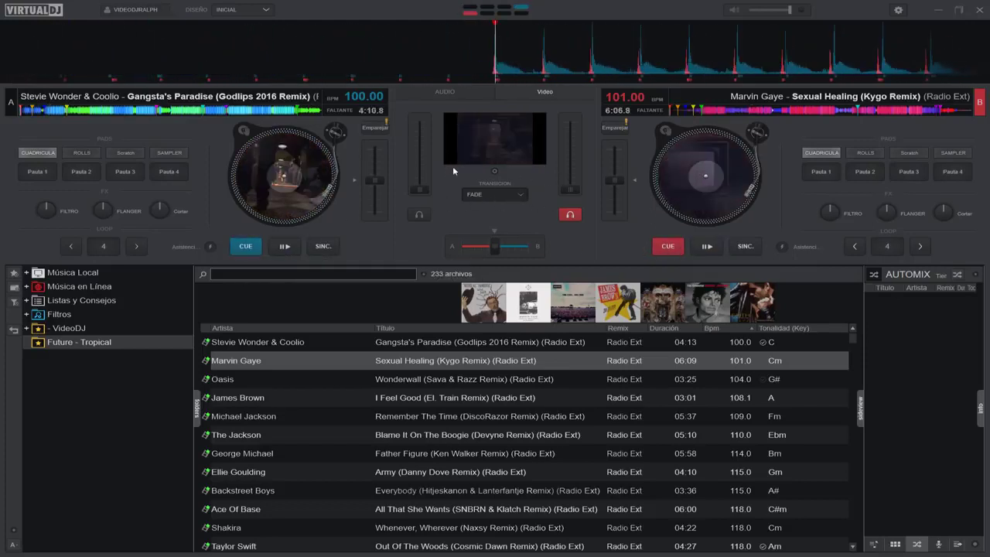
# Change the layout to ESENCIAL and show the mixer's Video page
pyautogui.click(232, 11)
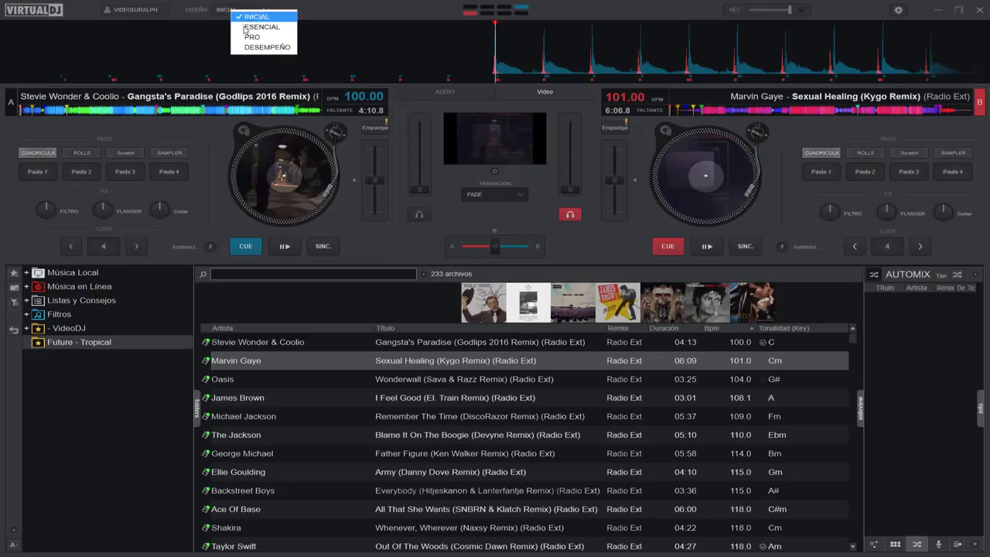
pyautogui.click(246, 27)
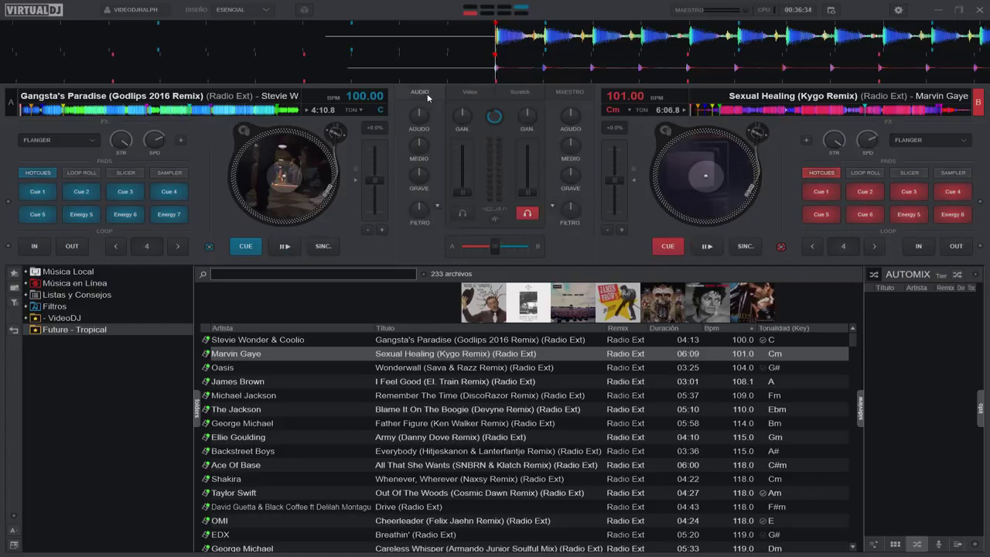
pyautogui.click(470, 93)
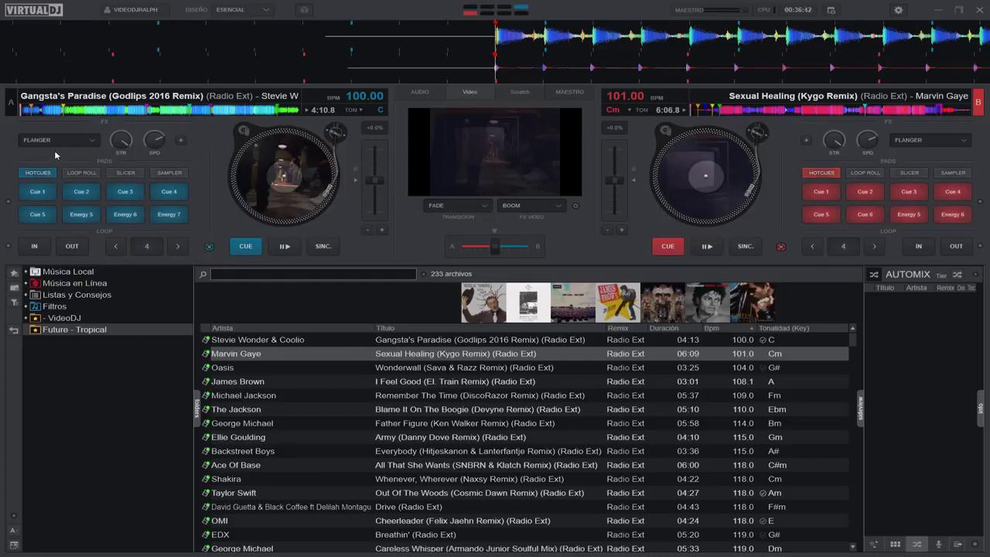
# Examine the pad options of deck A and the mixer's Scratch and MAESTRO pages
pyautogui.click(181, 142)
pyautogui.click(8, 203)
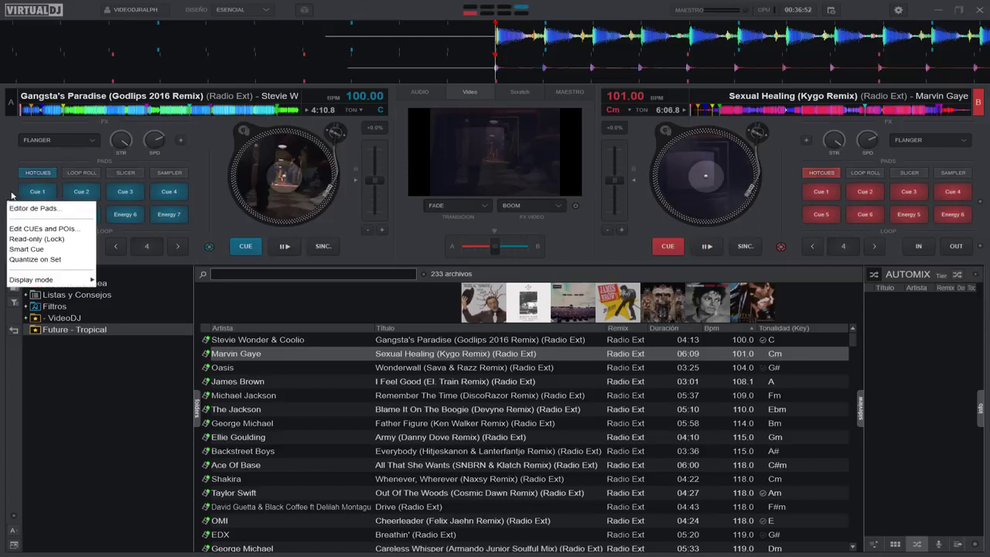
pyautogui.click(11, 195)
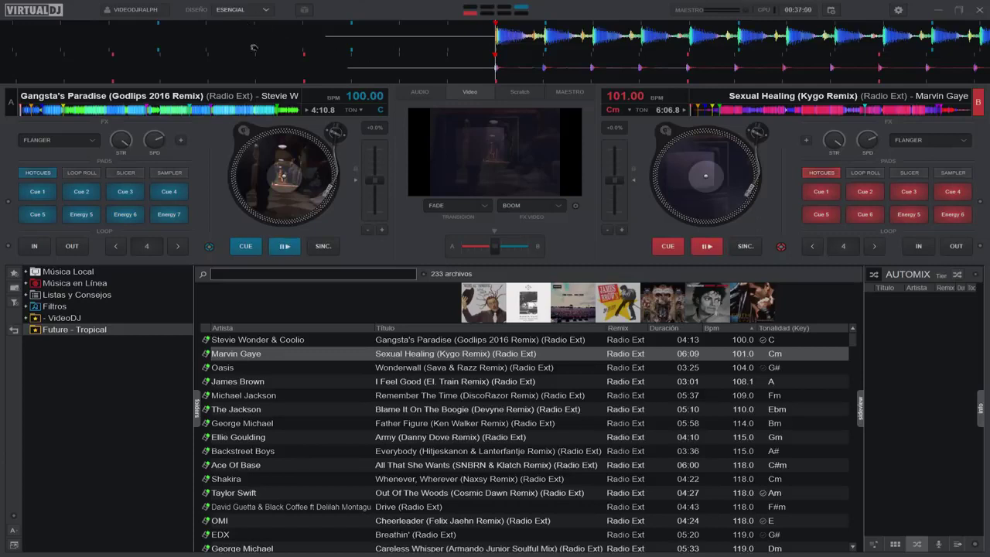
pyautogui.click(519, 92)
pyautogui.click(468, 93)
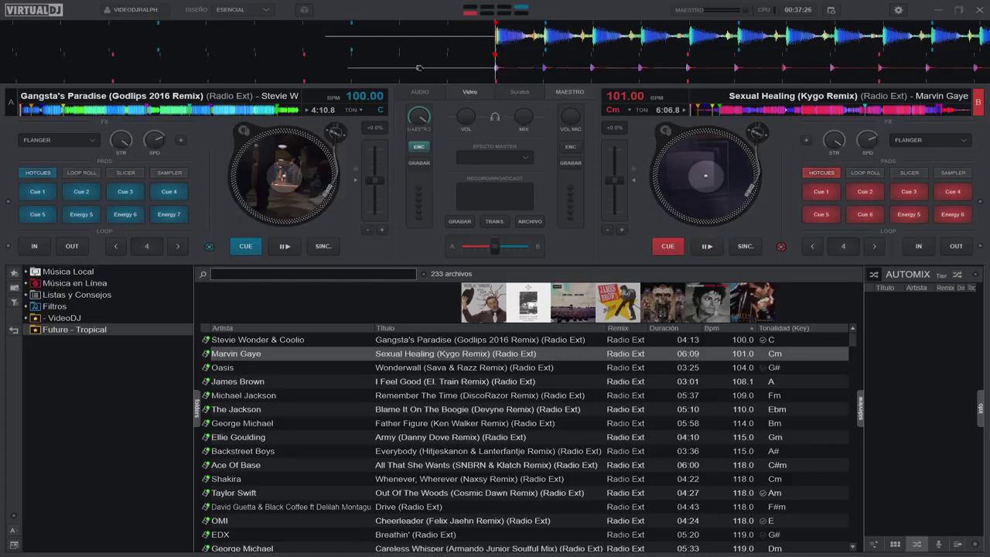
# Change the layout to PRO and show the mixer's Video page with both deck previews
pyautogui.click(267, 12)
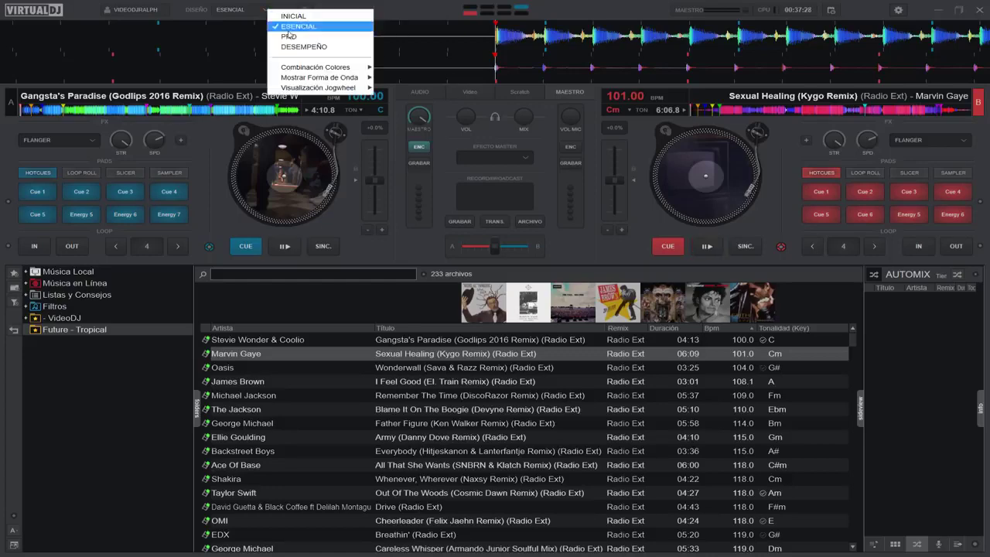
pyautogui.click(290, 37)
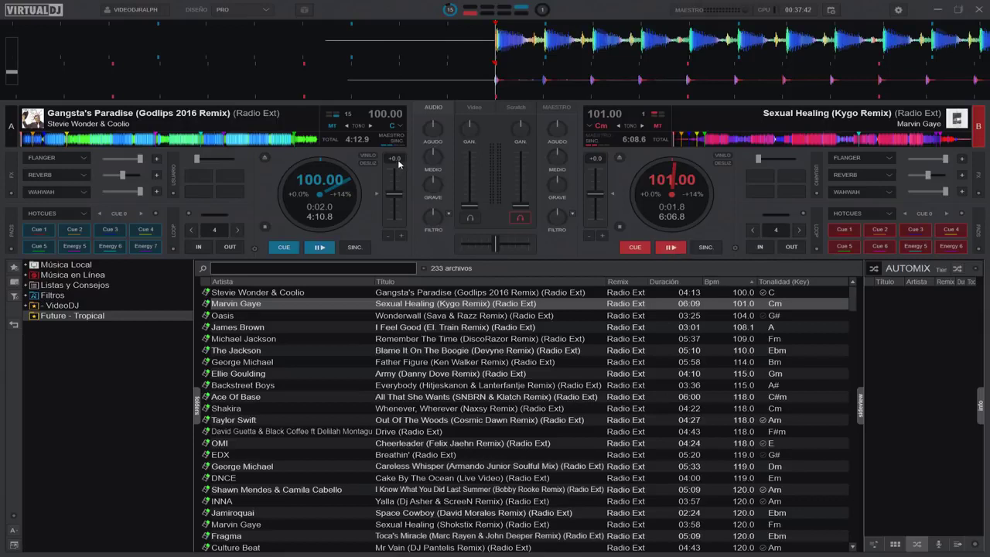
pyautogui.click(476, 109)
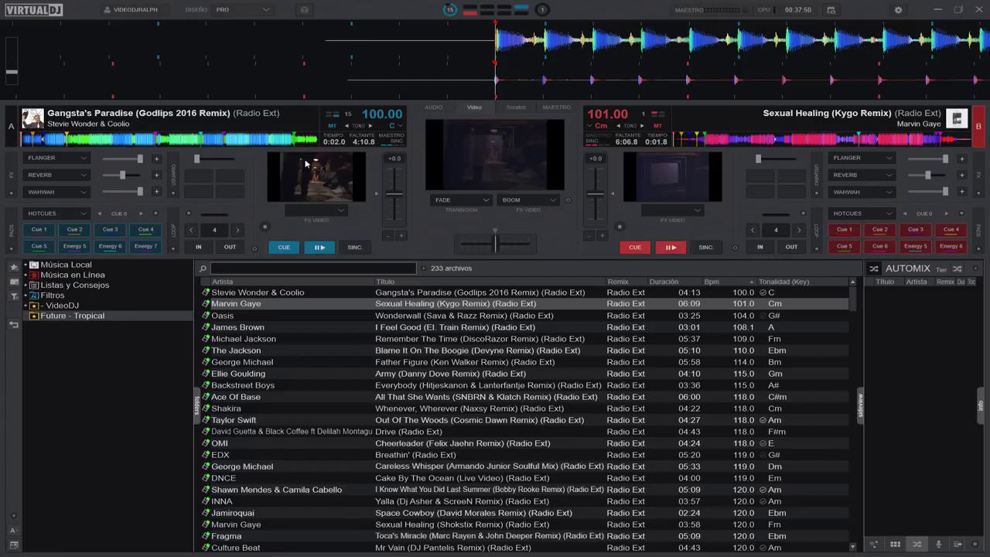
# Look through the Audio and Scratch pages of the PRO mixer and return to its Video page
pyautogui.click(433, 108)
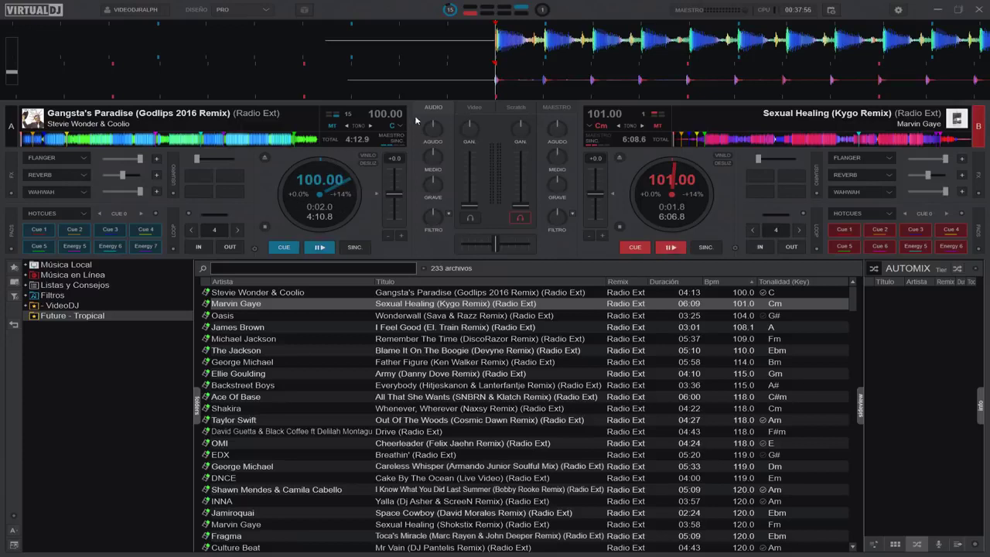
pyautogui.click(475, 106)
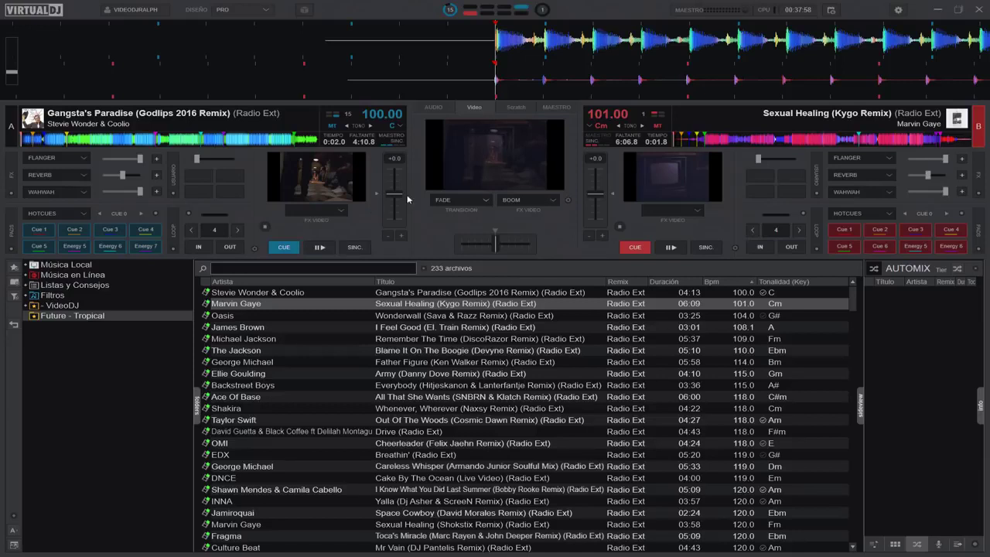
pyautogui.click(518, 109)
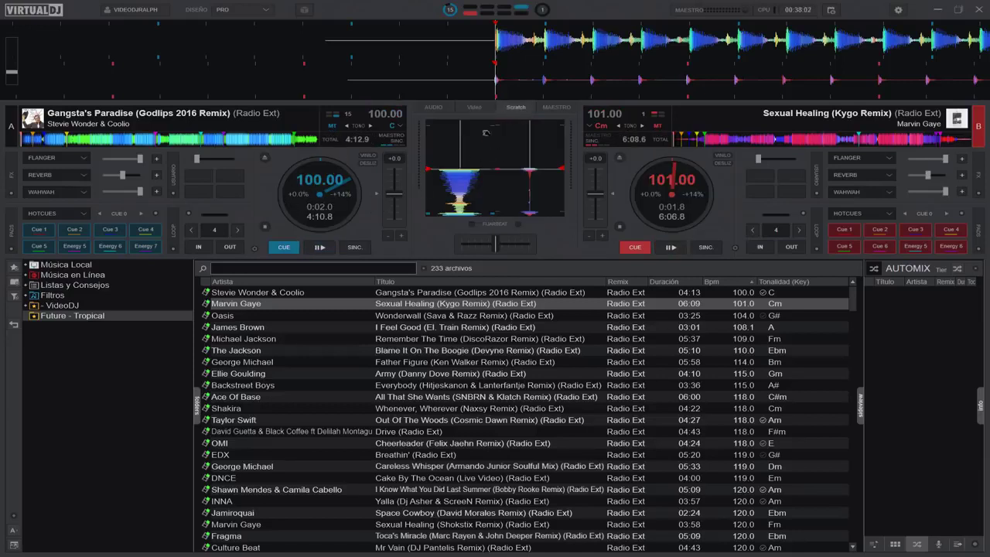
pyautogui.click(545, 109)
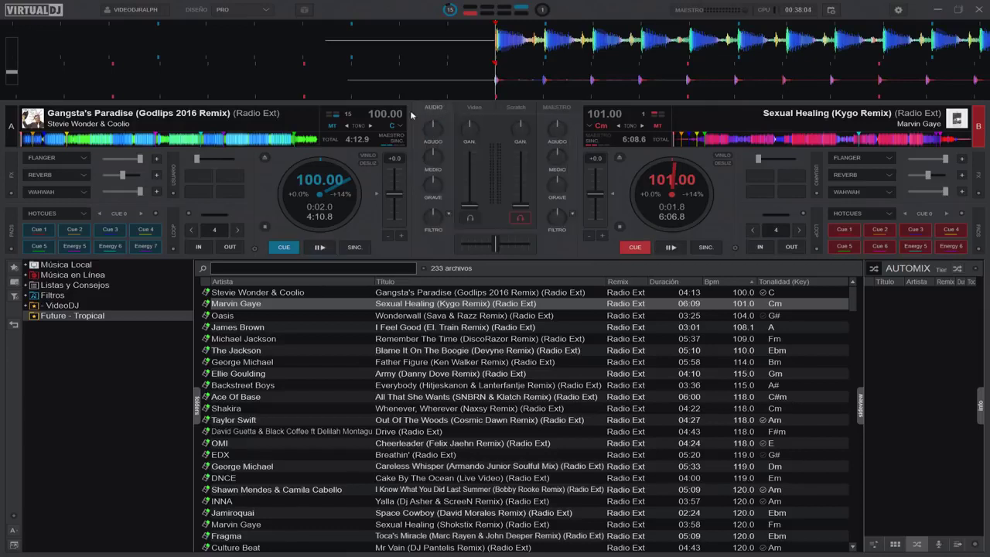
pyautogui.click(474, 109)
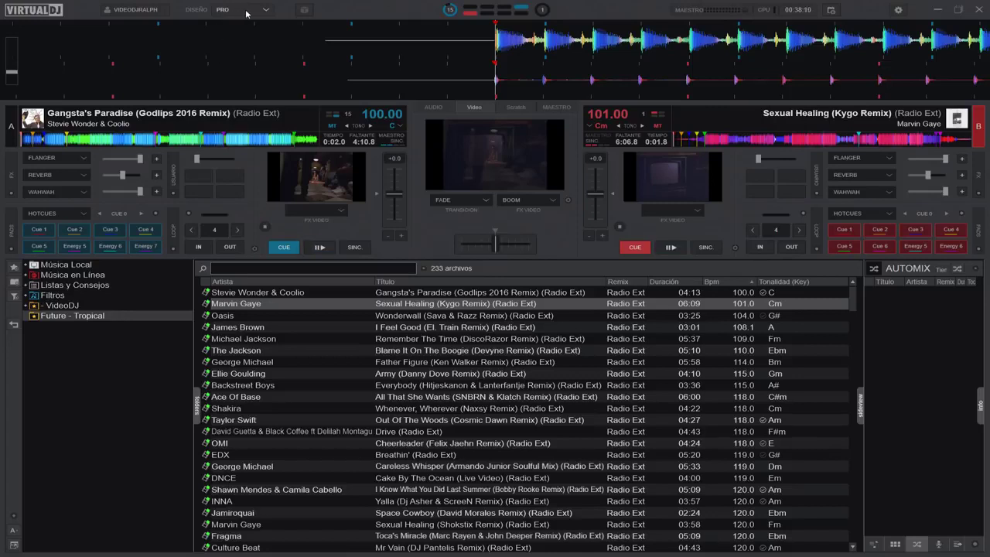
# Change the layout to DESEMPEÑO
pyautogui.click(266, 10)
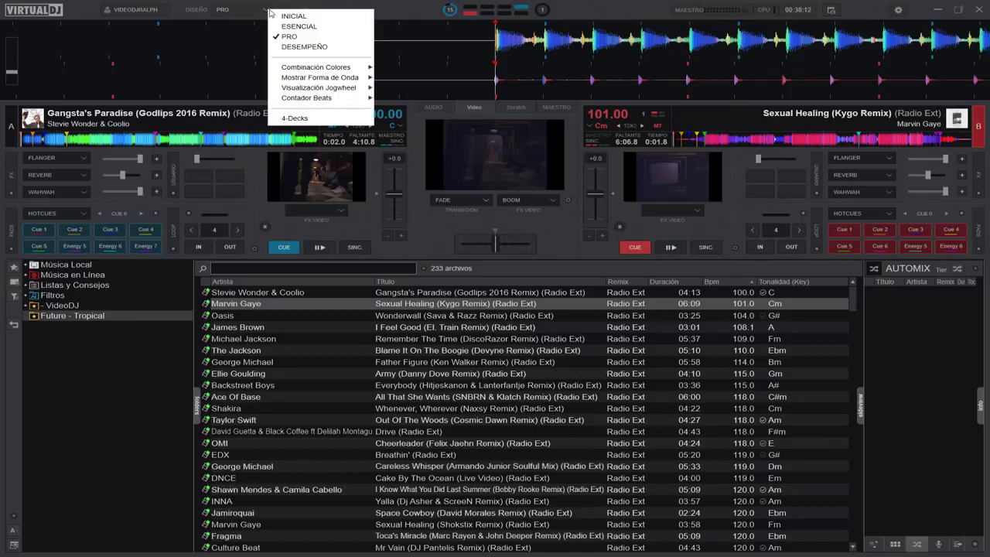
pyautogui.click(308, 47)
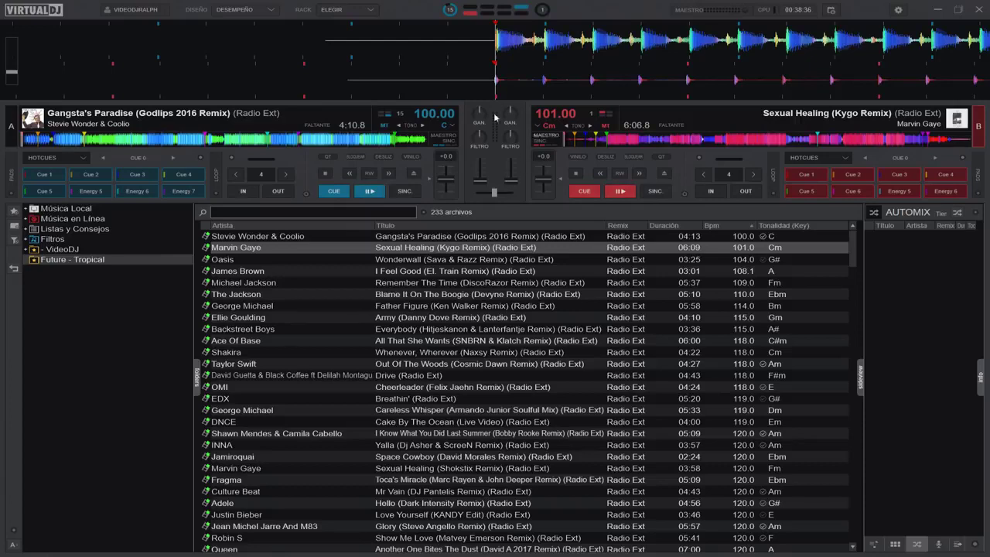
# Show the video rack below the decks and deactivate the master video
pyautogui.click(342, 11)
pyautogui.click(357, 60)
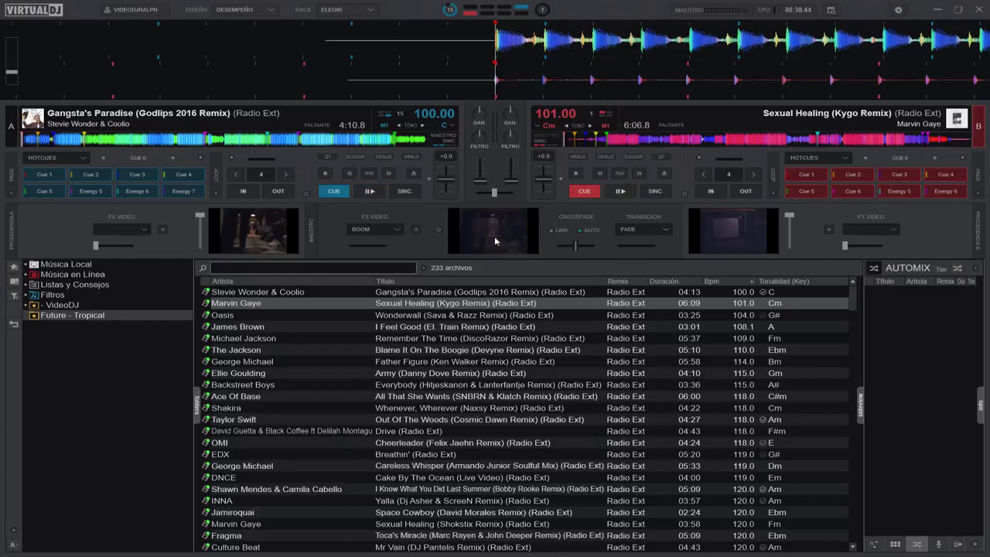
pyautogui.click(477, 225)
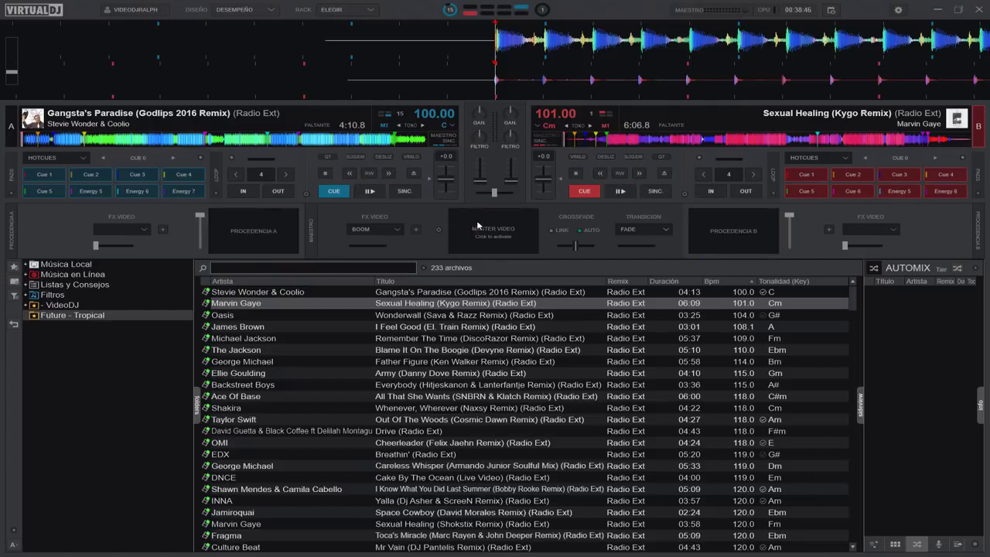
# Show the Efectos and MIXER racks together with the Video rack below the decks
pyautogui.click(495, 229)
pyautogui.click(500, 229)
pyautogui.click(352, 17)
pyautogui.click(367, 49)
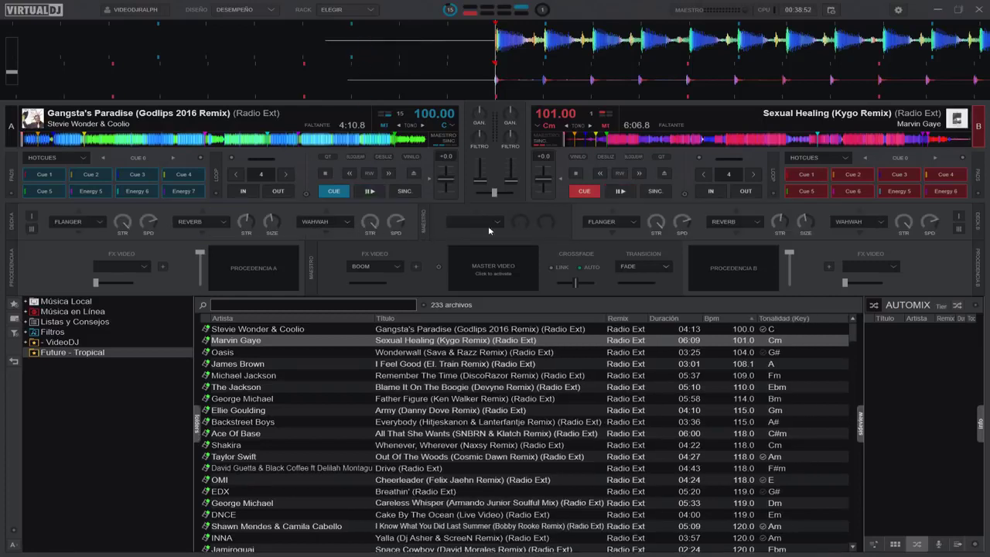
pyautogui.click(340, 9)
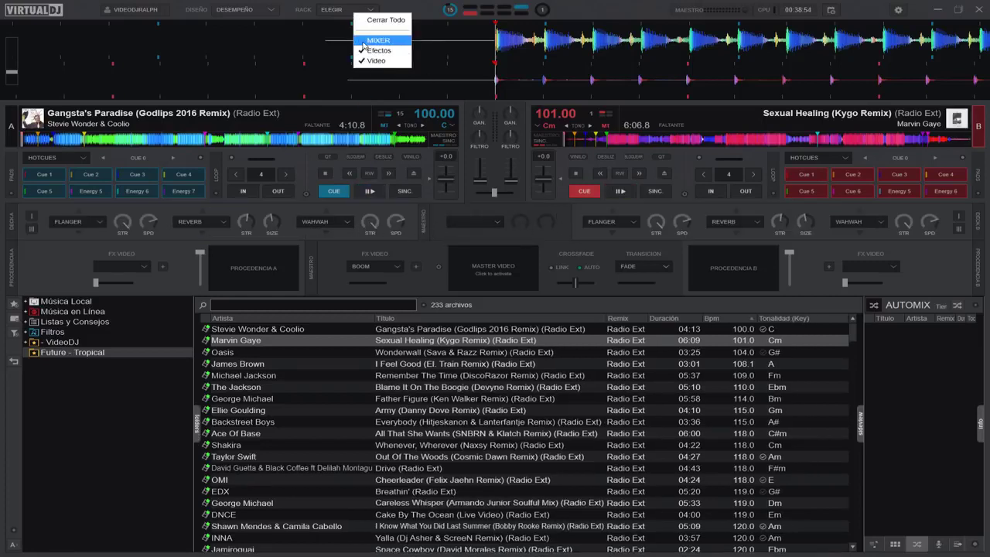
pyautogui.click(376, 37)
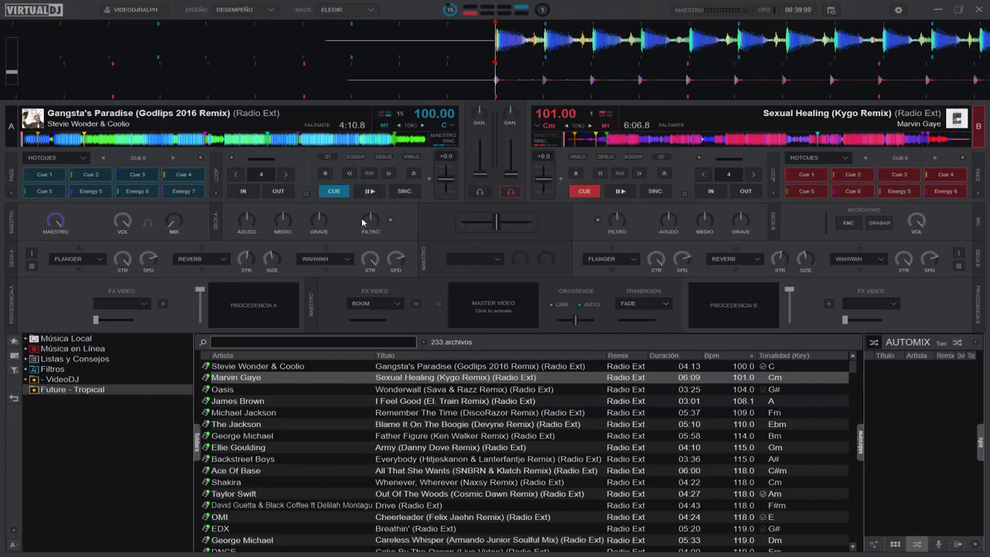
# Close all racks and show only the Video rack below the decks
pyautogui.click(340, 9)
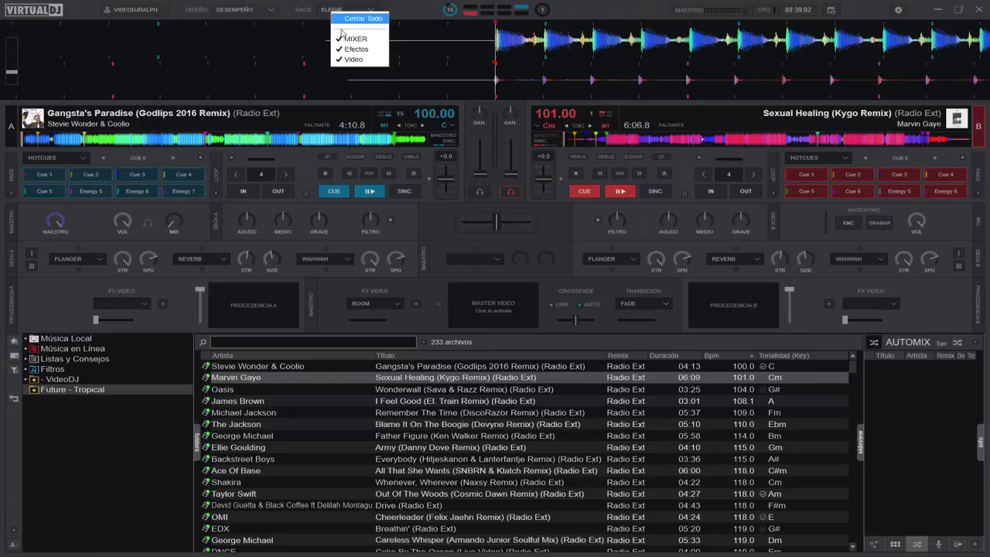
pyautogui.click(310, 19)
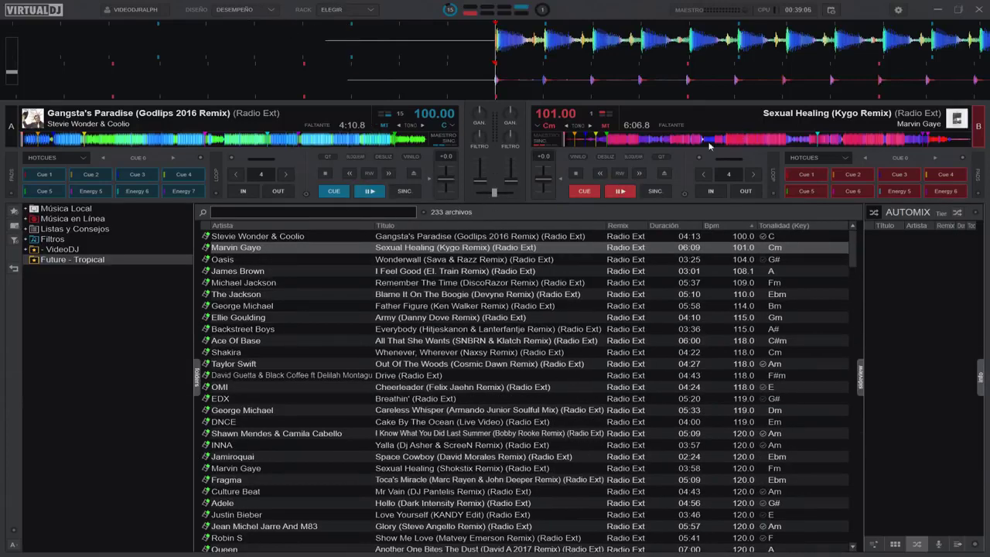
pyautogui.click(333, 10)
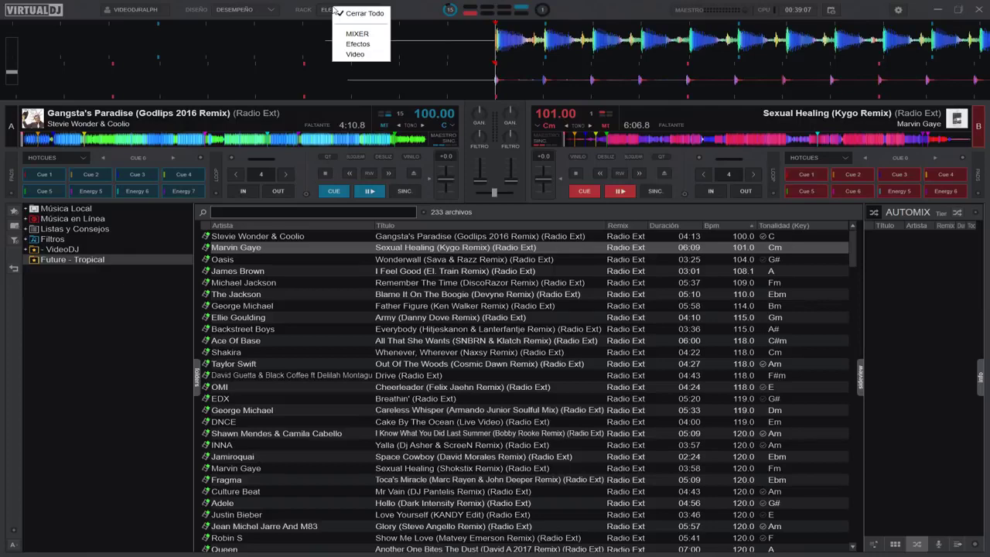
pyautogui.click(354, 55)
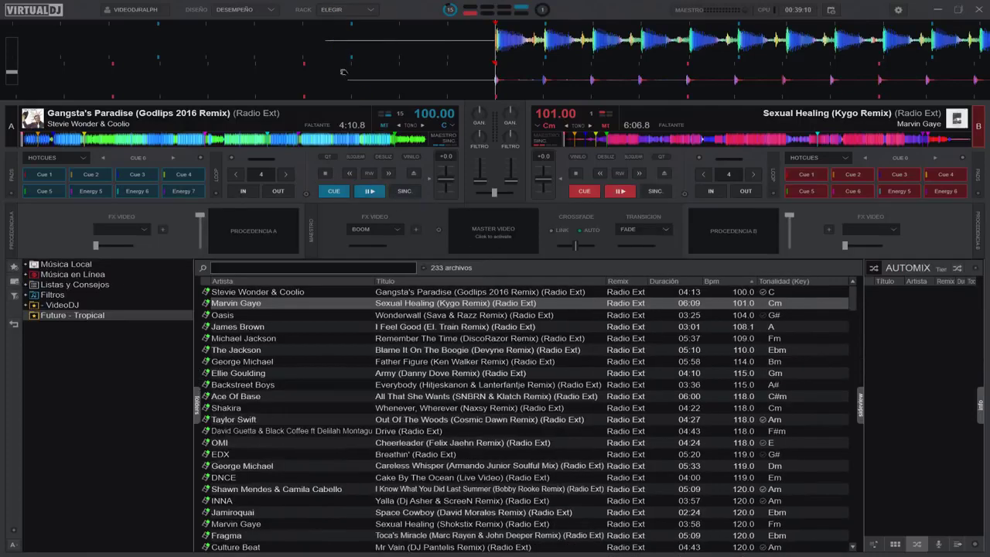
# Close all racks and change the layout to PRO
pyautogui.click(331, 10)
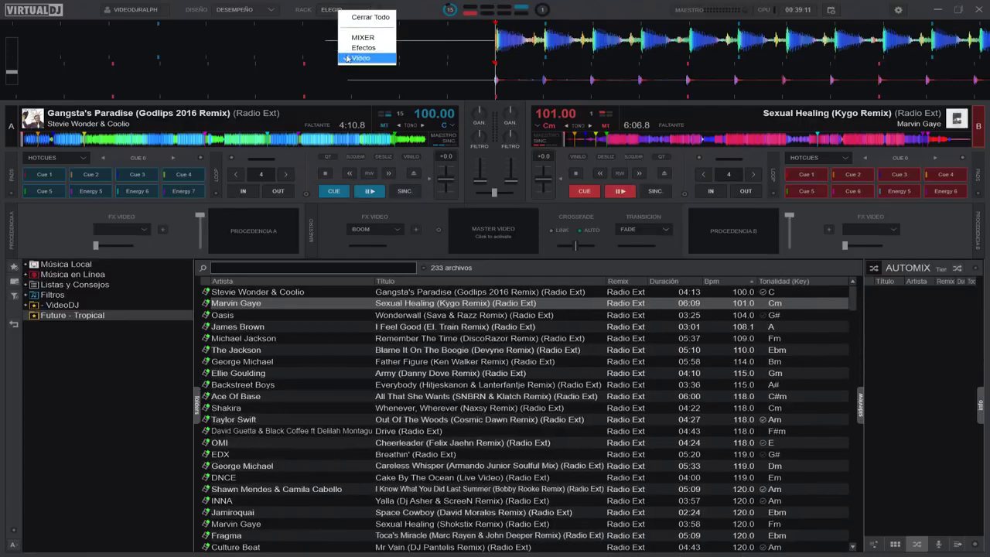
pyautogui.click(357, 17)
pyautogui.click(256, 9)
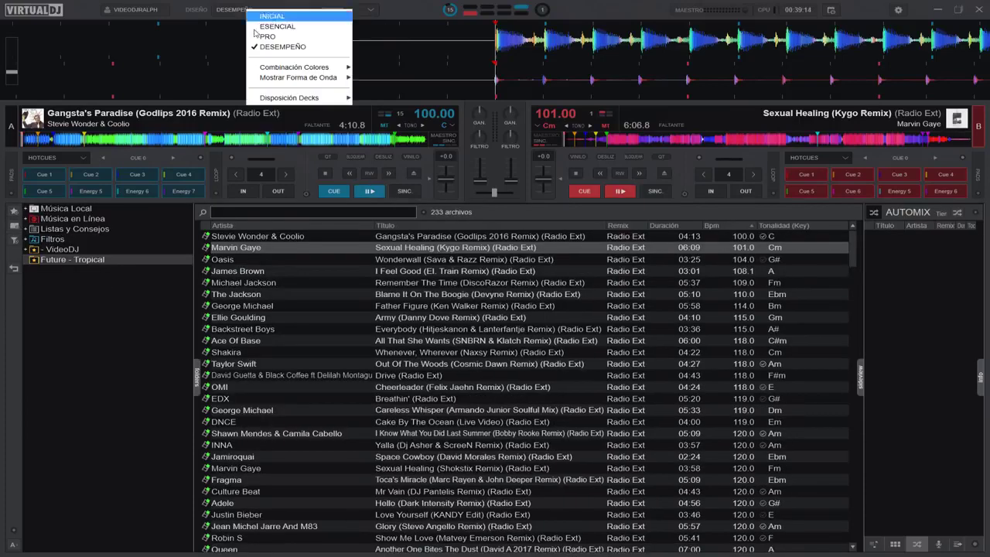
pyautogui.click(269, 44)
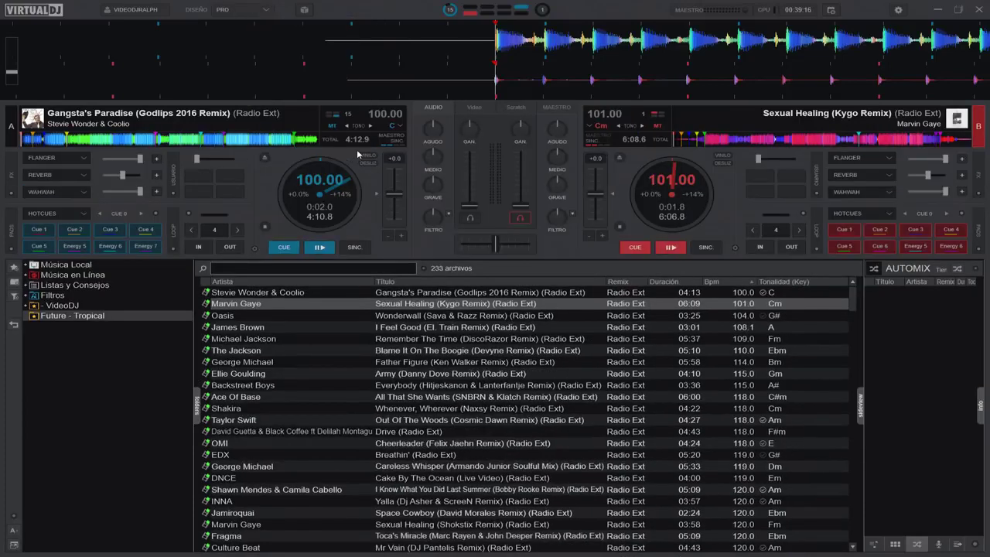
# Try the Contraste, MODO Obscuro and Luz de Día color schemes in turn
pyautogui.click(265, 9)
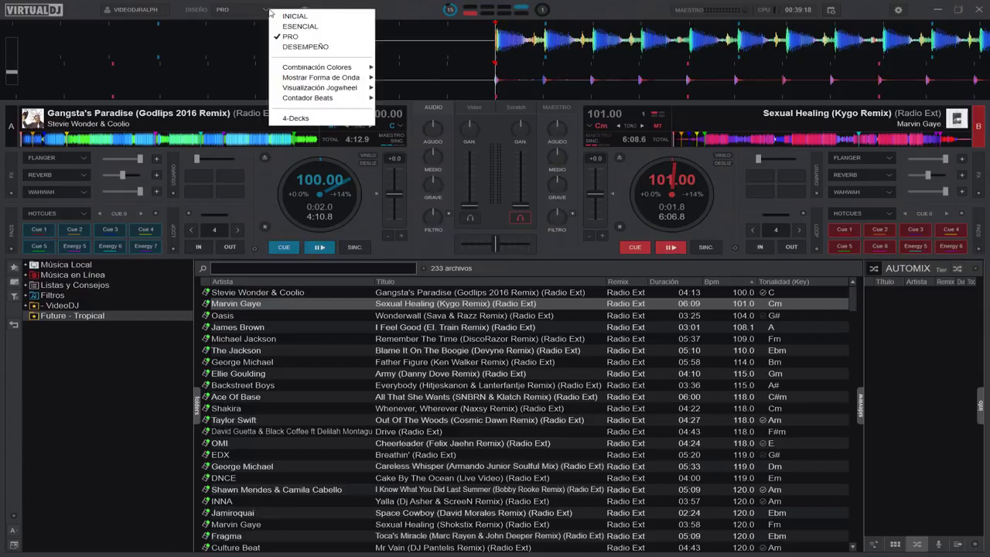
pyautogui.moveTo(313, 69)
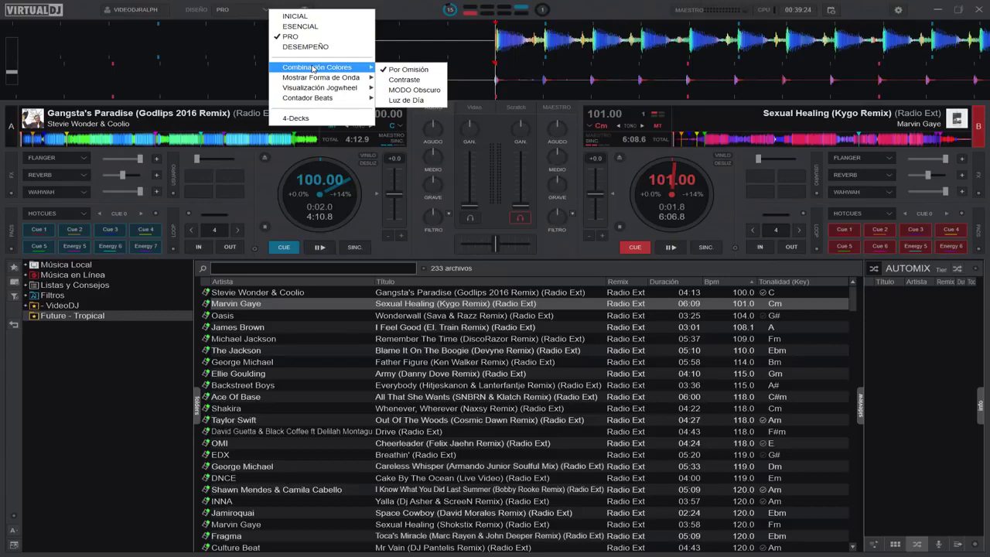
pyautogui.click(406, 81)
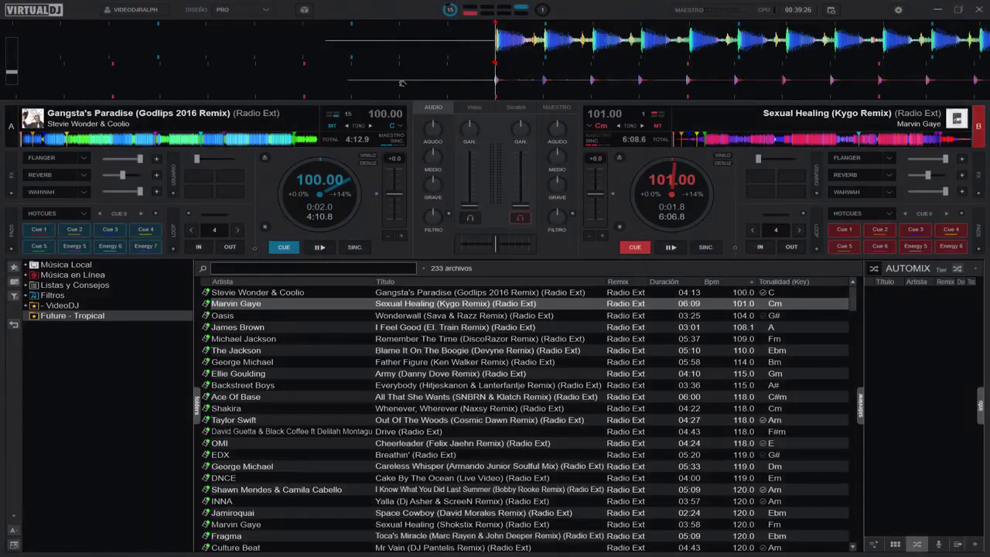
pyautogui.click(264, 11)
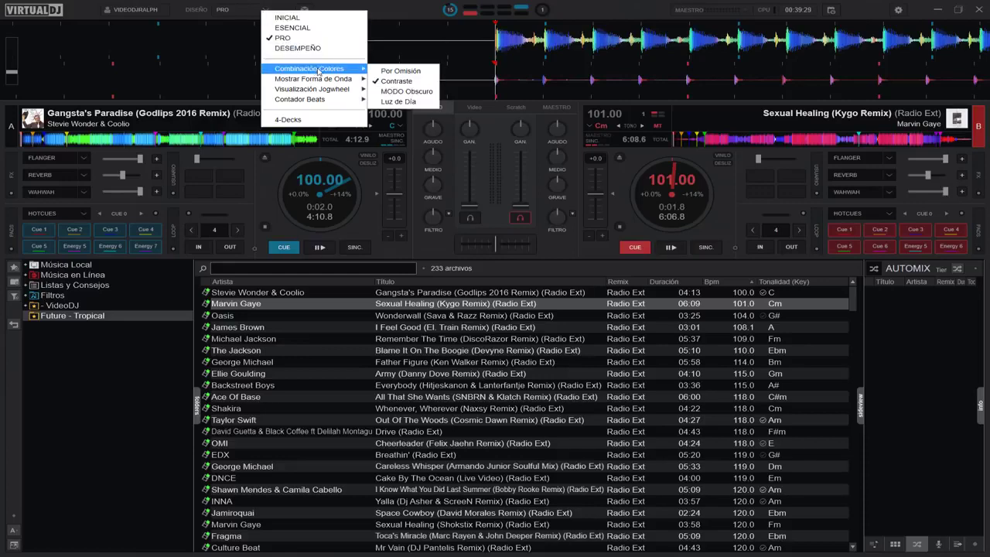
pyautogui.click(406, 91)
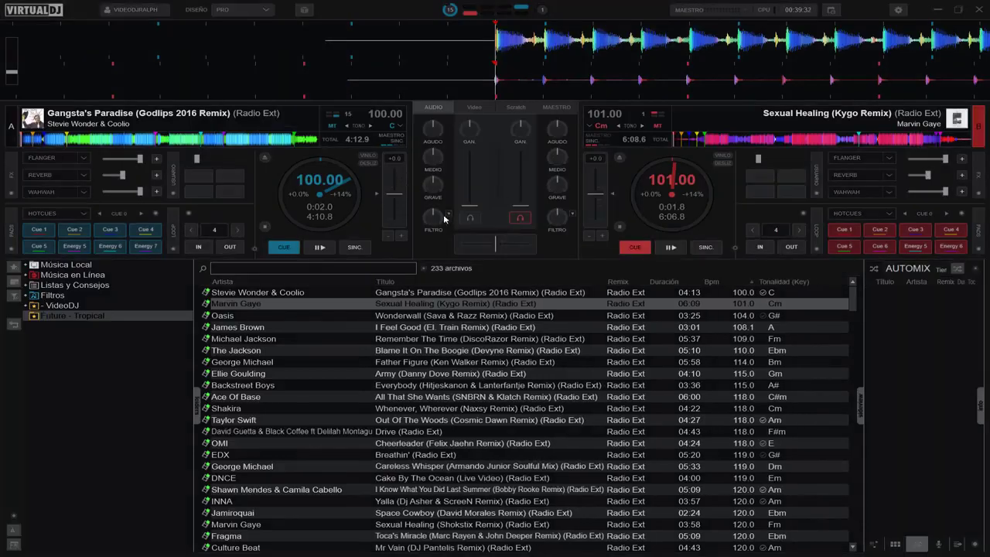
pyautogui.click(268, 11)
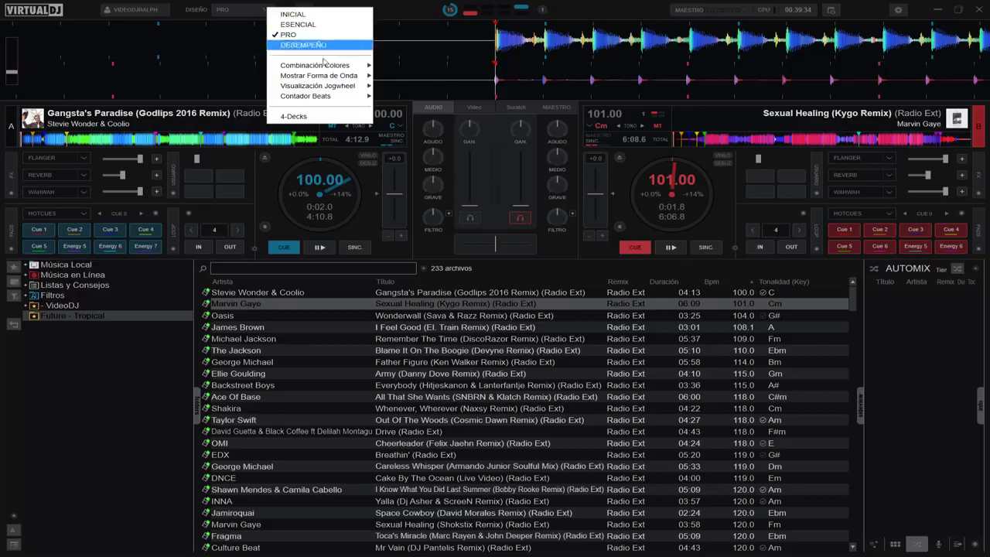
pyautogui.moveTo(340, 68)
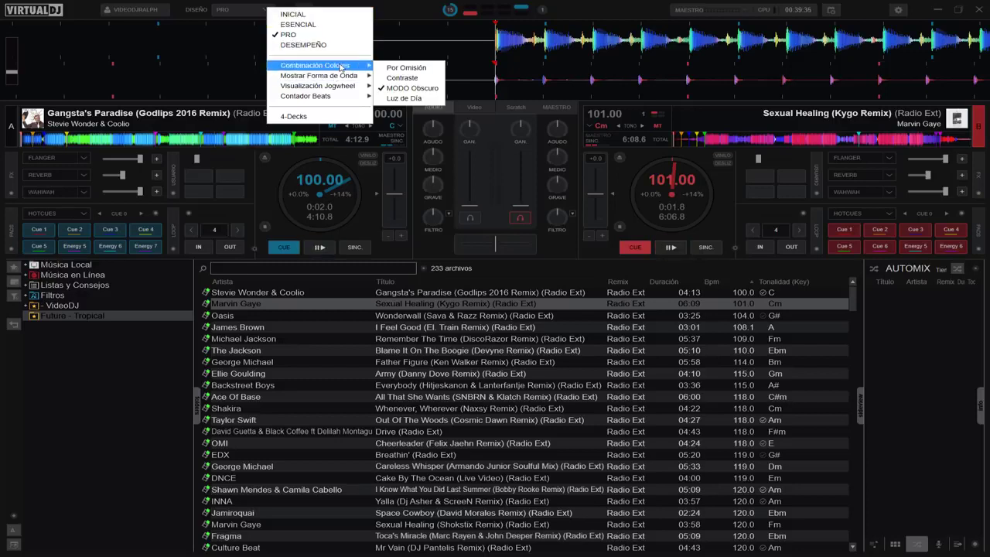
pyautogui.click(403, 99)
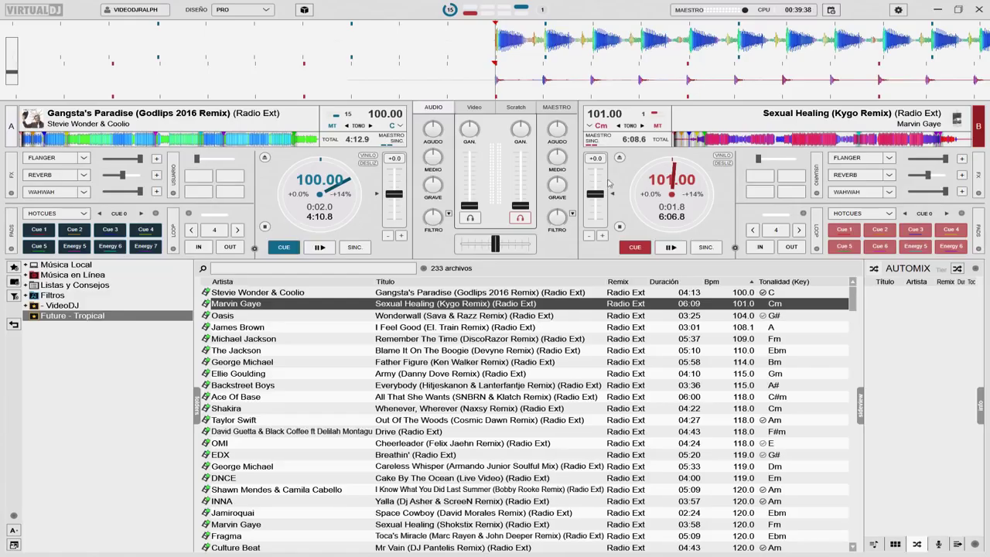
# Play deck A with the mixer's Video page shown and restore the Por Omisión color scheme
pyautogui.click(329, 253)
pyautogui.click(482, 108)
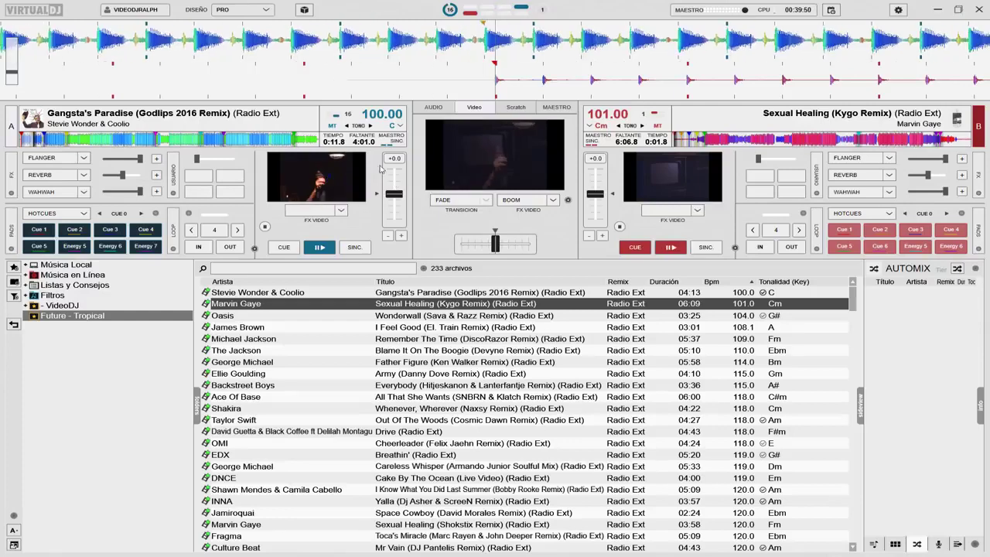
pyautogui.click(264, 8)
pyautogui.moveTo(355, 63)
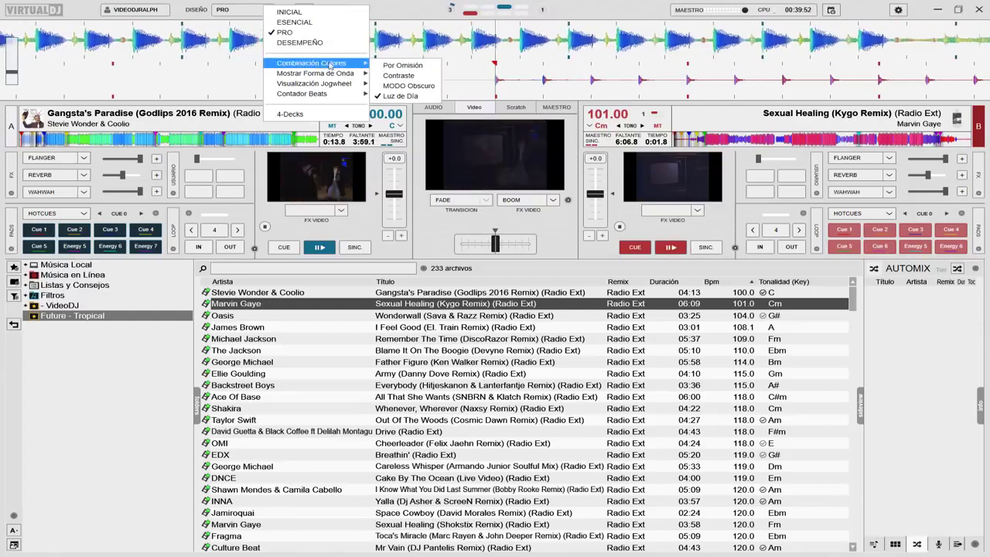
pyautogui.click(398, 67)
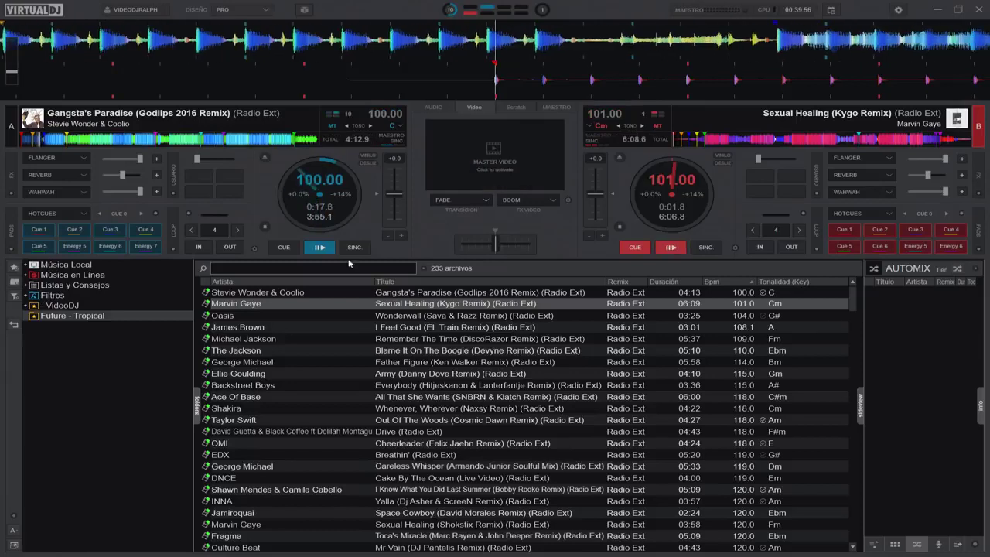
# Try the Ritmo Aumentado and Ritmo en Espejo waveform displays and return to Espectro Completo
pyautogui.click(267, 11)
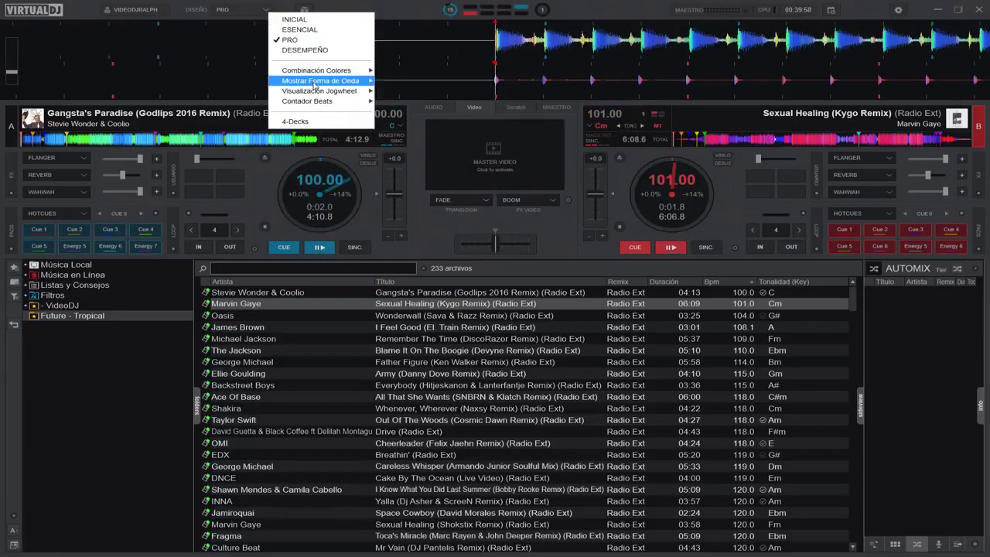
pyautogui.moveTo(314, 84)
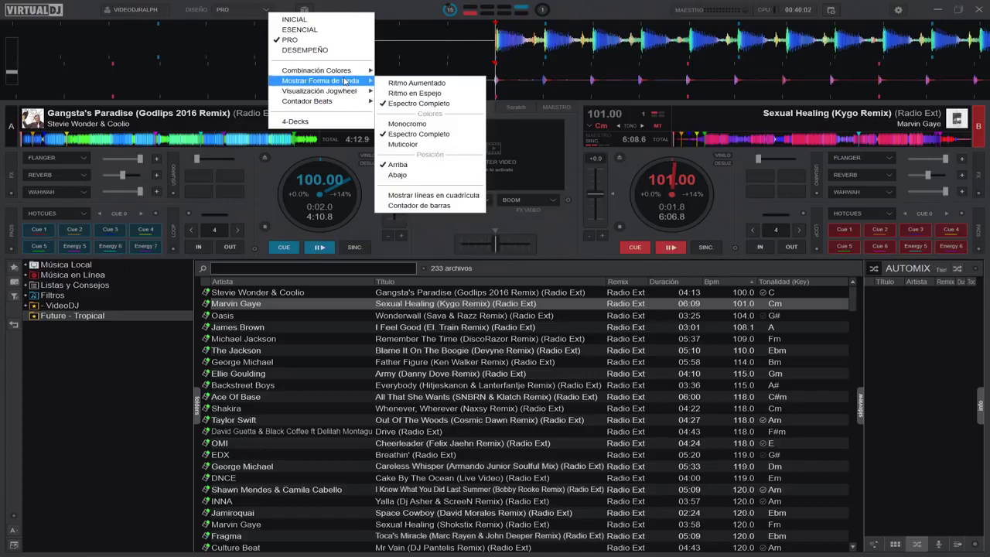
pyautogui.click(416, 82)
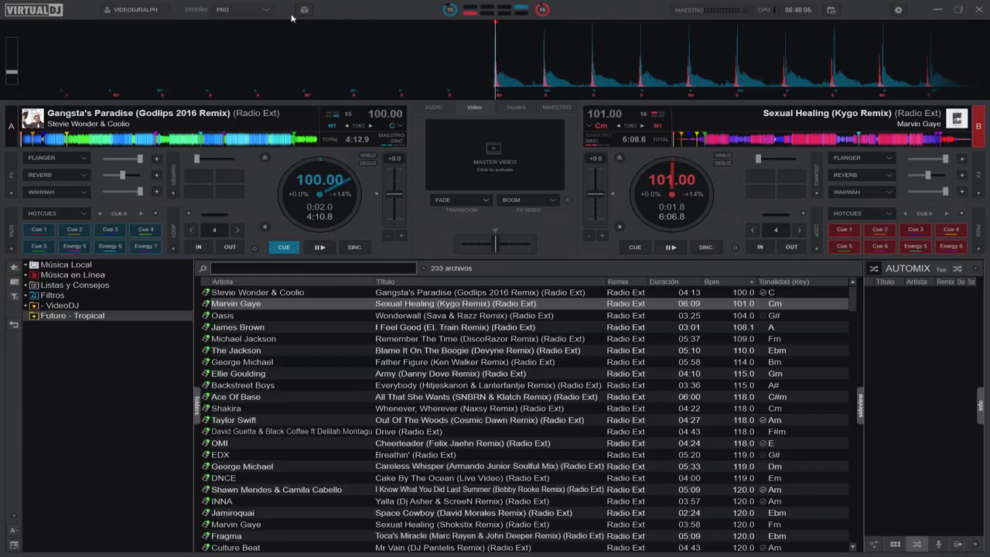
pyautogui.click(266, 10)
pyautogui.moveTo(333, 79)
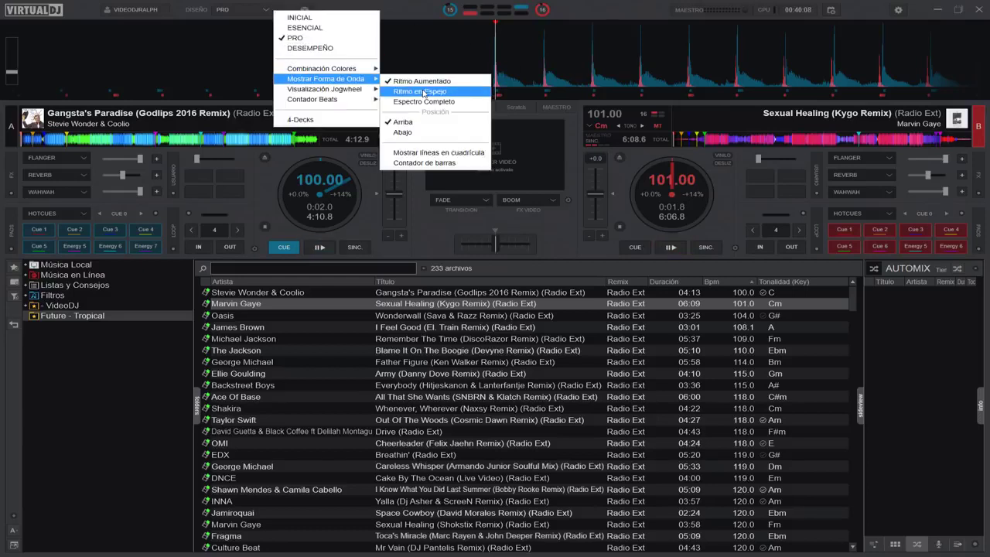
pyautogui.click(423, 93)
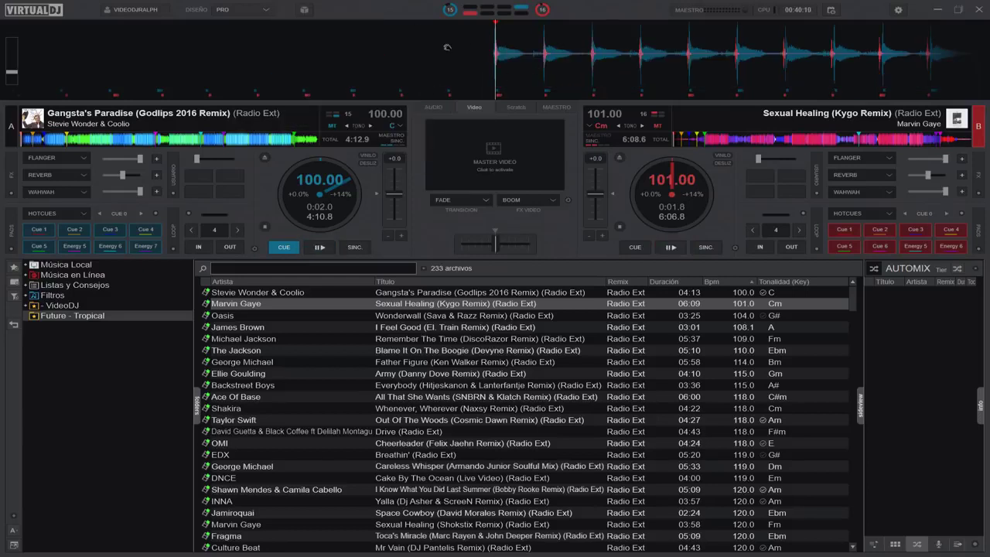
pyautogui.click(267, 11)
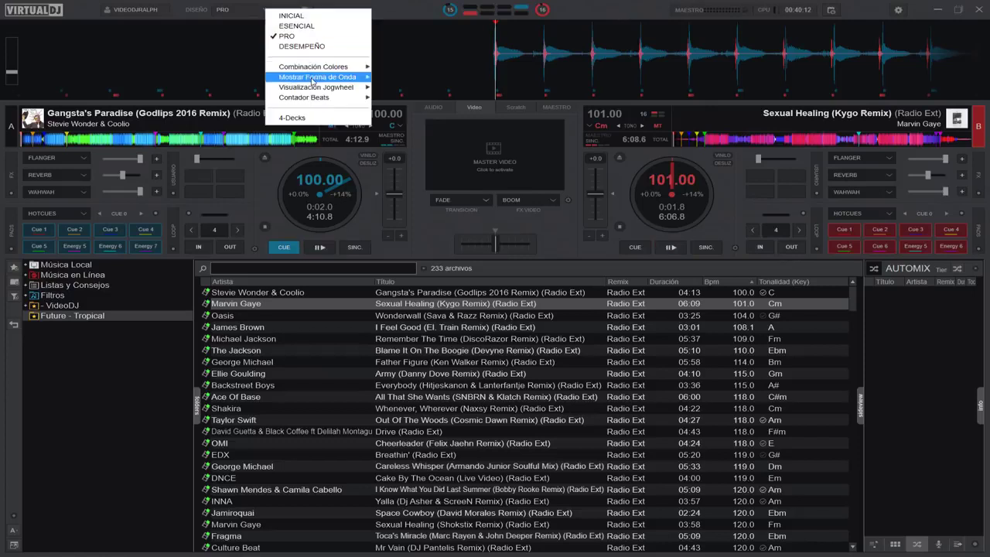
pyautogui.moveTo(344, 69)
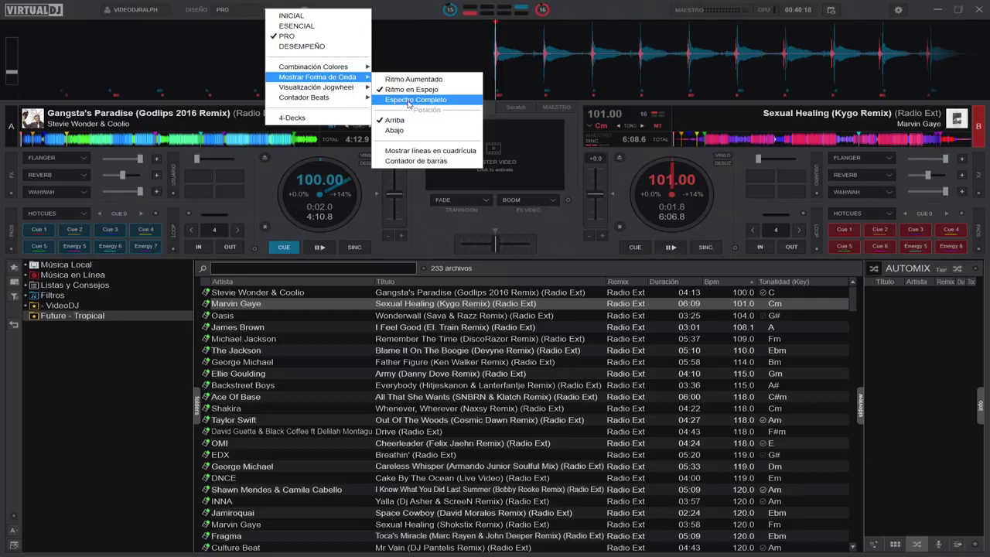
pyautogui.click(409, 104)
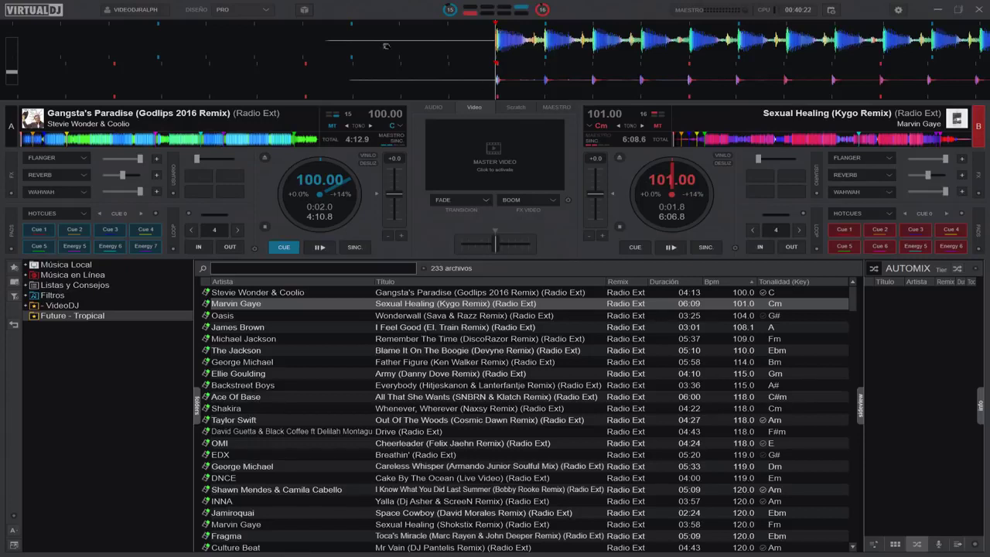
# Try the Monocromo waveform colors and return the colors to Espectro Completo
pyautogui.click(266, 10)
pyautogui.moveTo(291, 67)
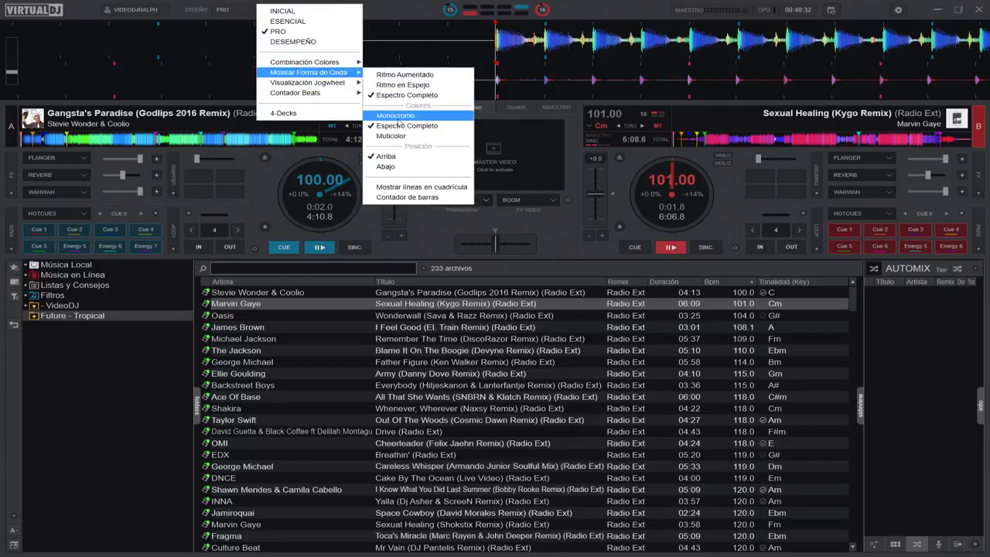
pyautogui.click(397, 116)
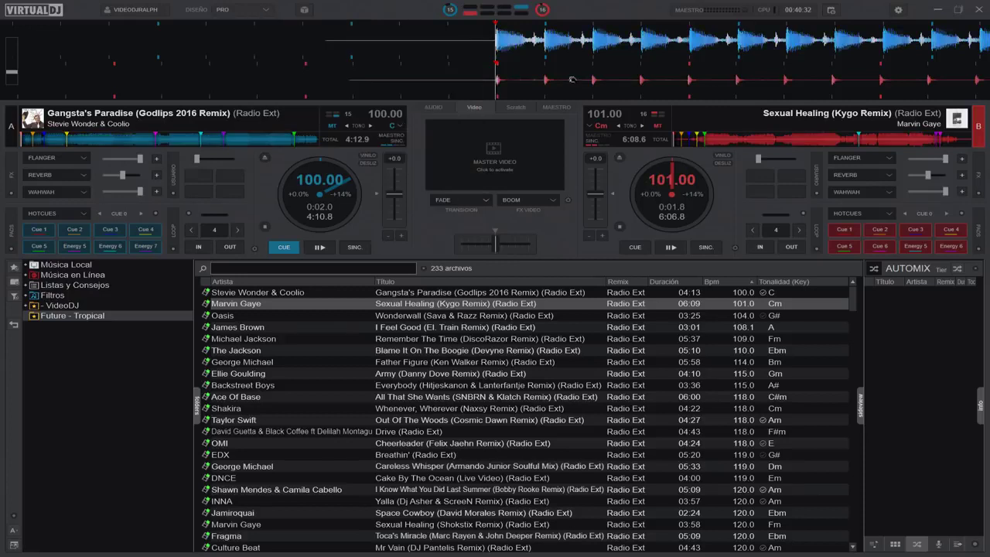
pyautogui.click(269, 10)
pyautogui.moveTo(325, 78)
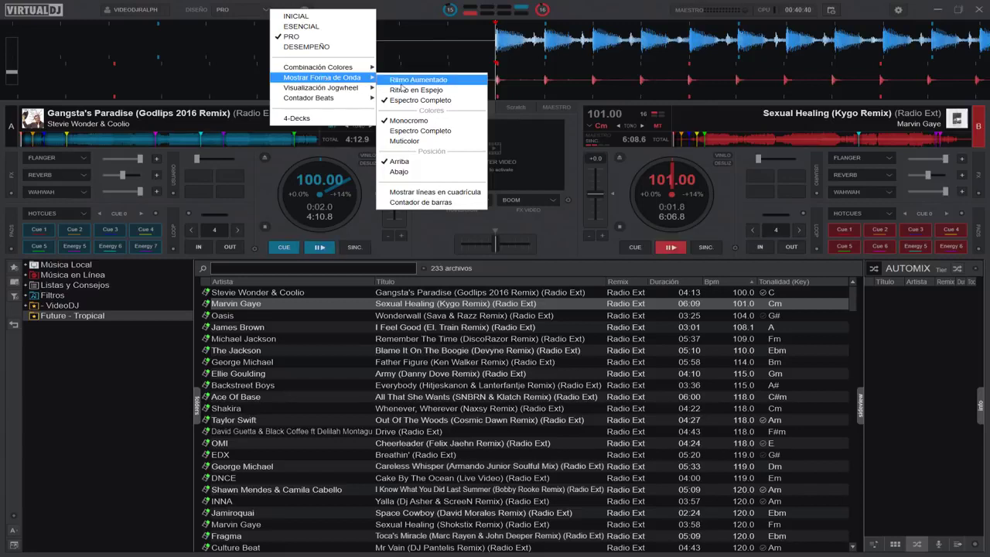
pyautogui.click(418, 132)
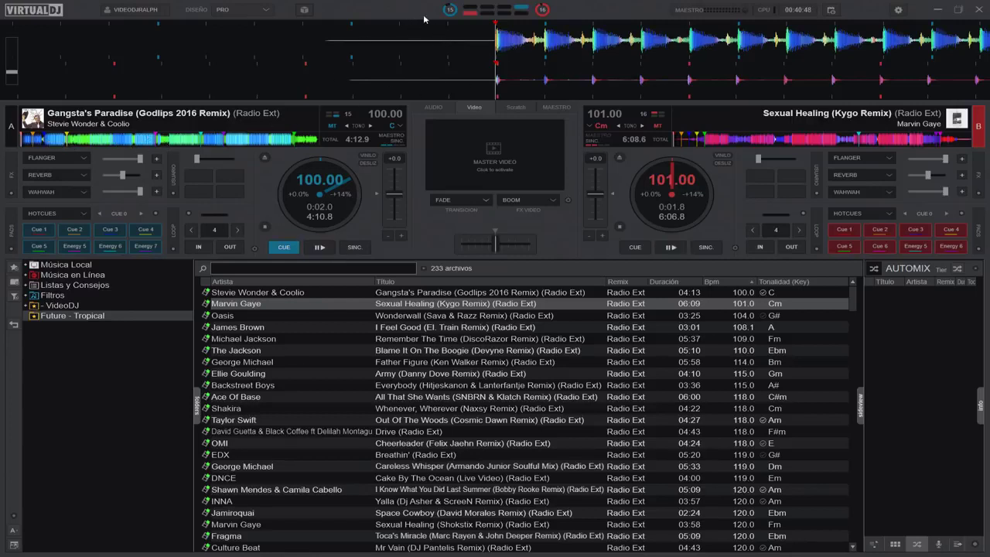
# Try the Abajo position for the waveform display and return it to Arriba
pyautogui.click(273, 11)
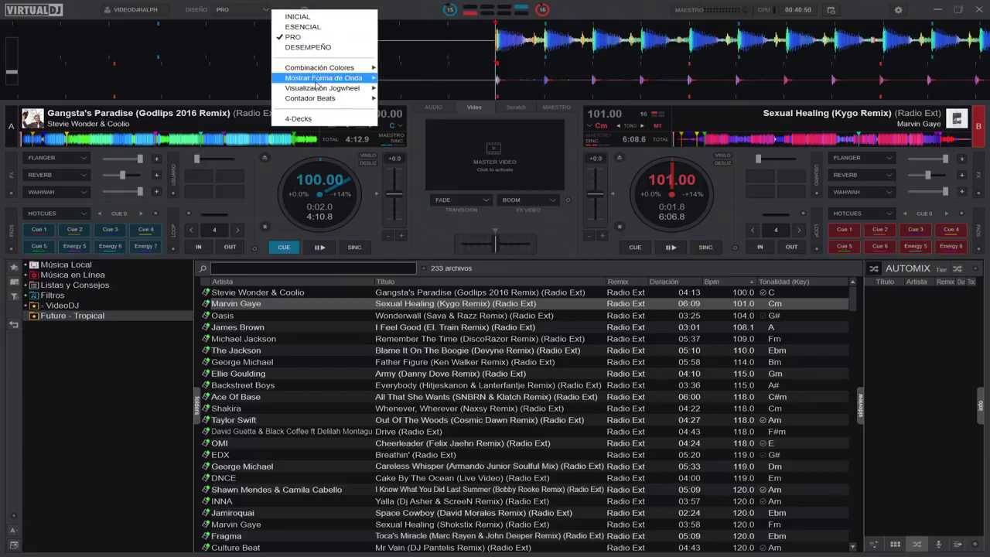
pyautogui.moveTo(318, 79)
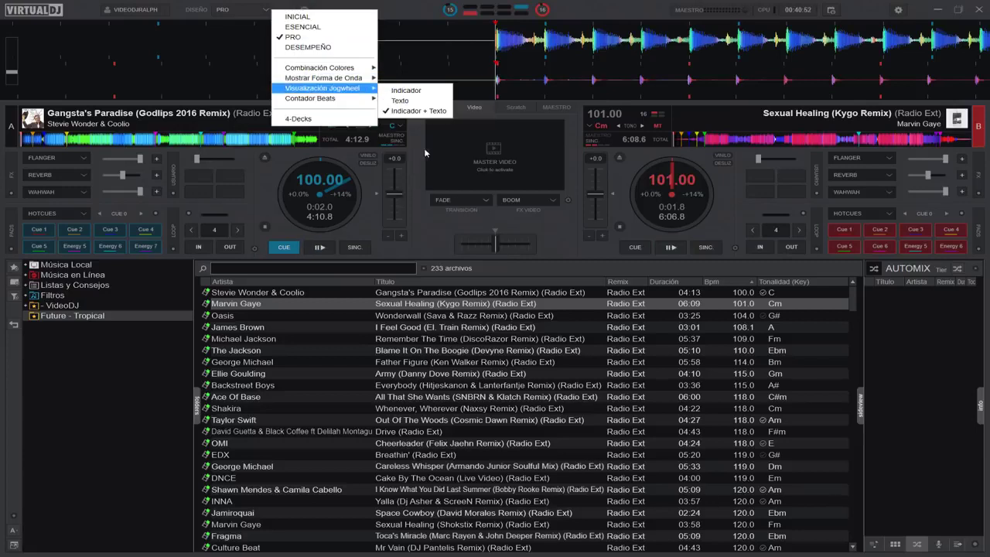
pyautogui.moveTo(352, 89)
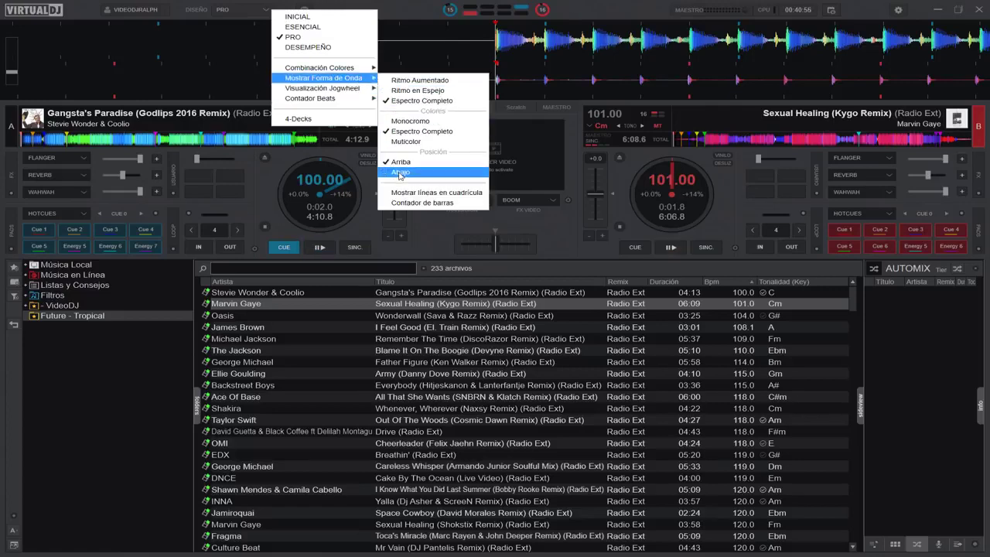
pyautogui.click(400, 173)
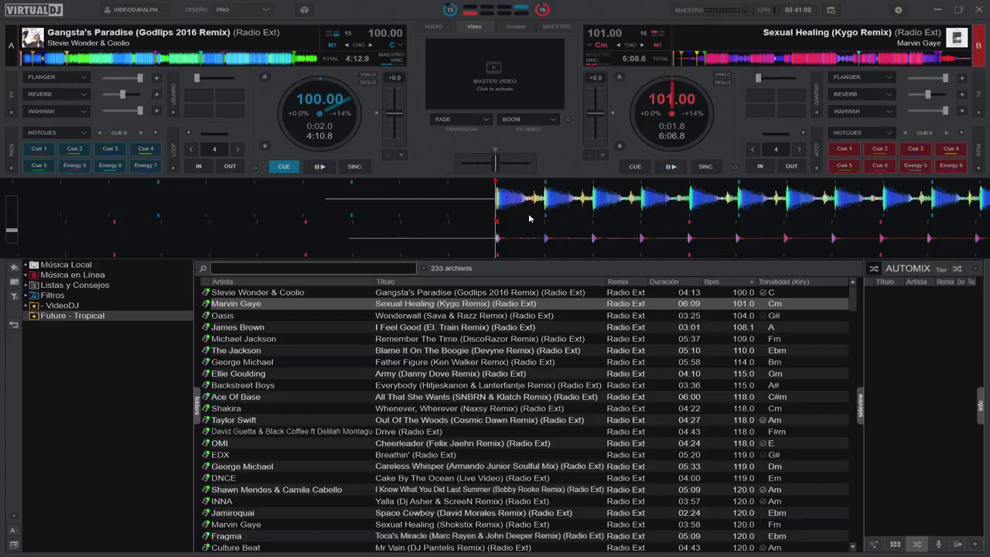
pyautogui.click(258, 13)
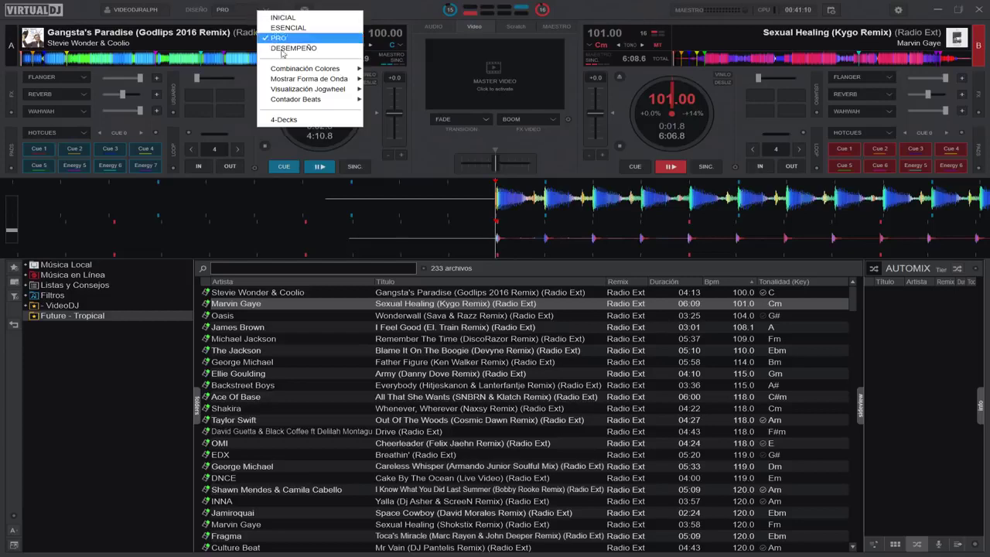
pyautogui.moveTo(309, 80)
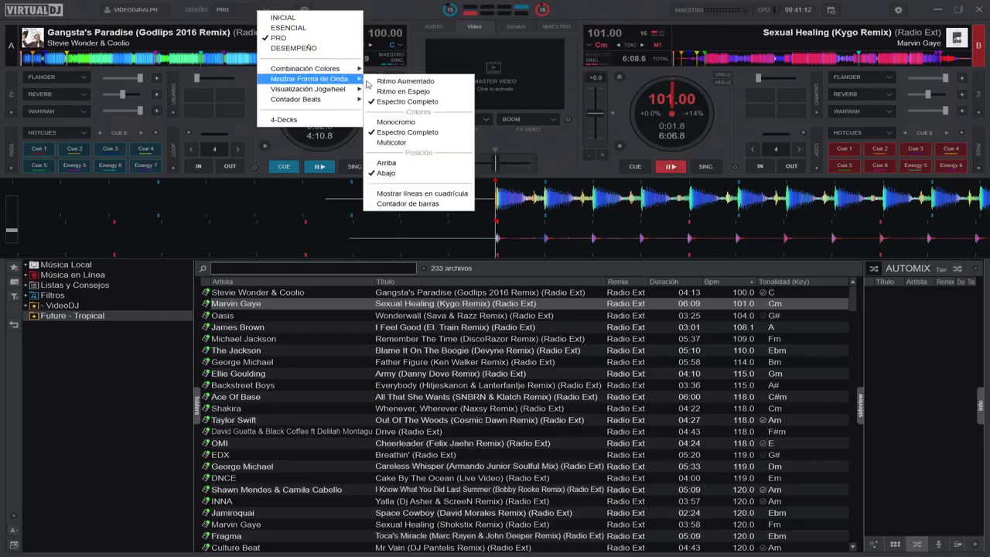
pyautogui.click(386, 163)
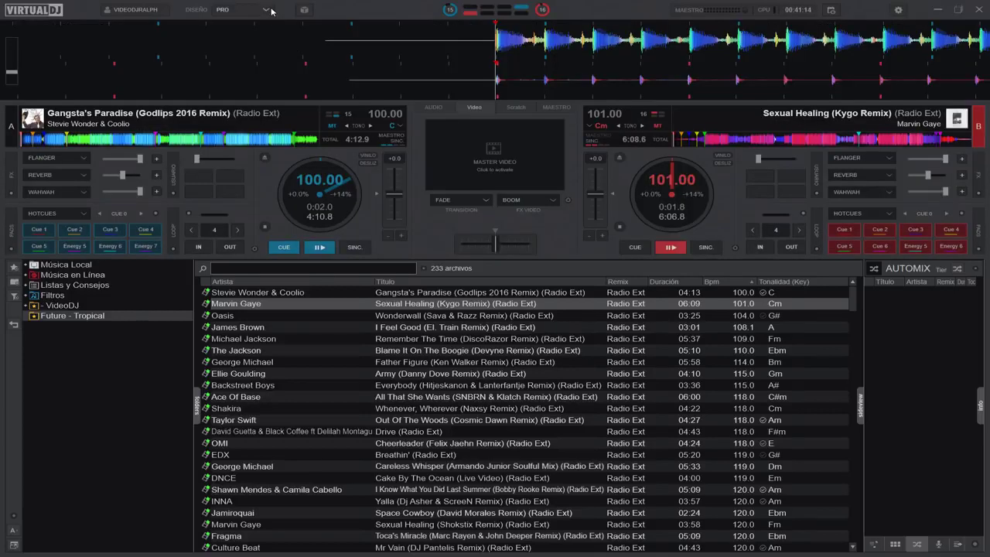
# Try the Indicador and Texto jogwheel displays while moving deck A's jogwheel, and return to Indicador + Texto
pyautogui.click(258, 12)
pyautogui.moveTo(326, 77)
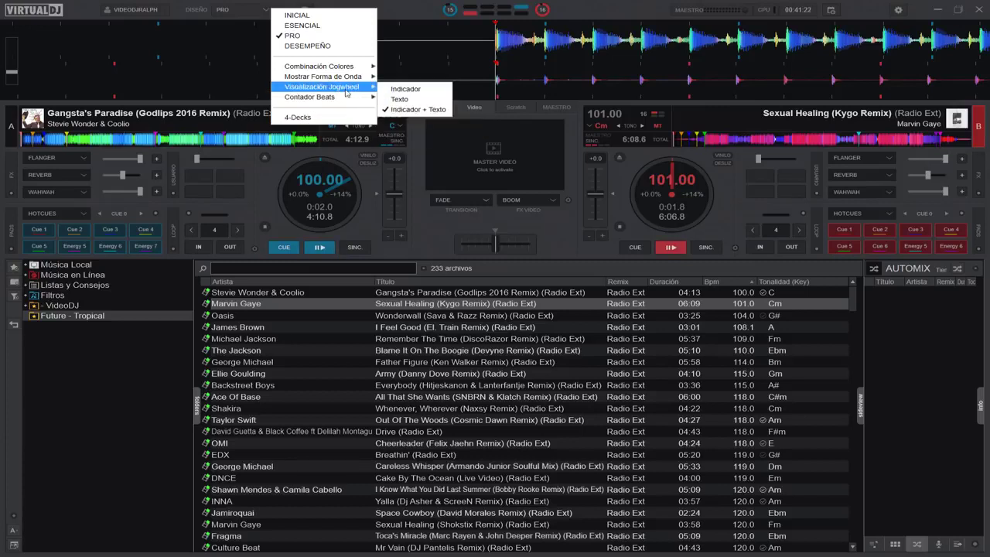
pyautogui.click(406, 87)
pyautogui.moveTo(345, 164); pyautogui.dragTo(341, 189)
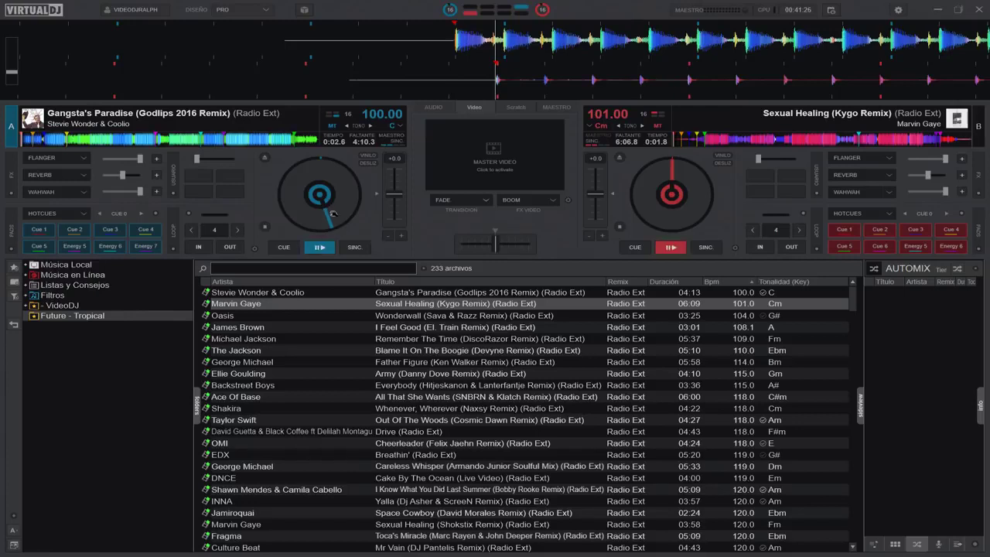
pyautogui.click(265, 9)
pyautogui.moveTo(319, 88)
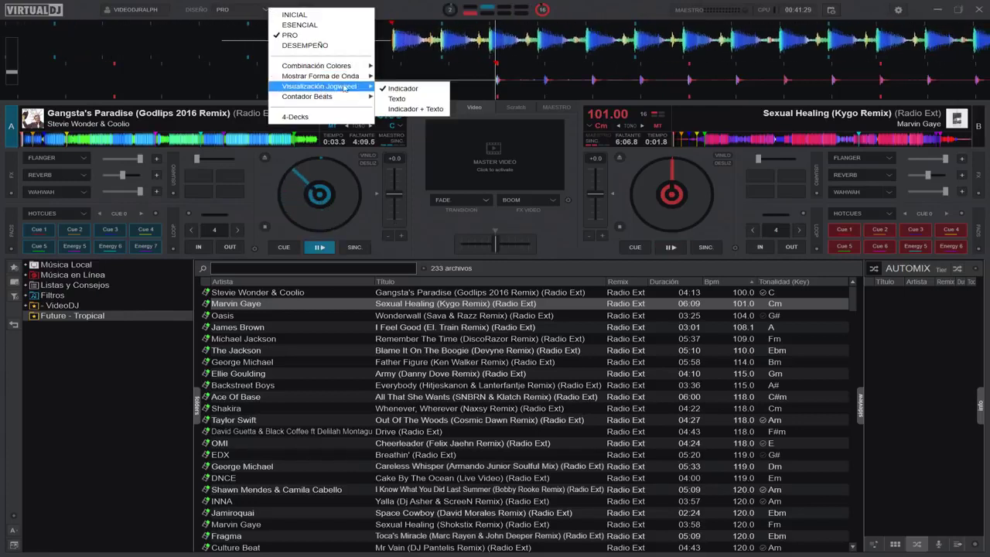
pyautogui.click(398, 99)
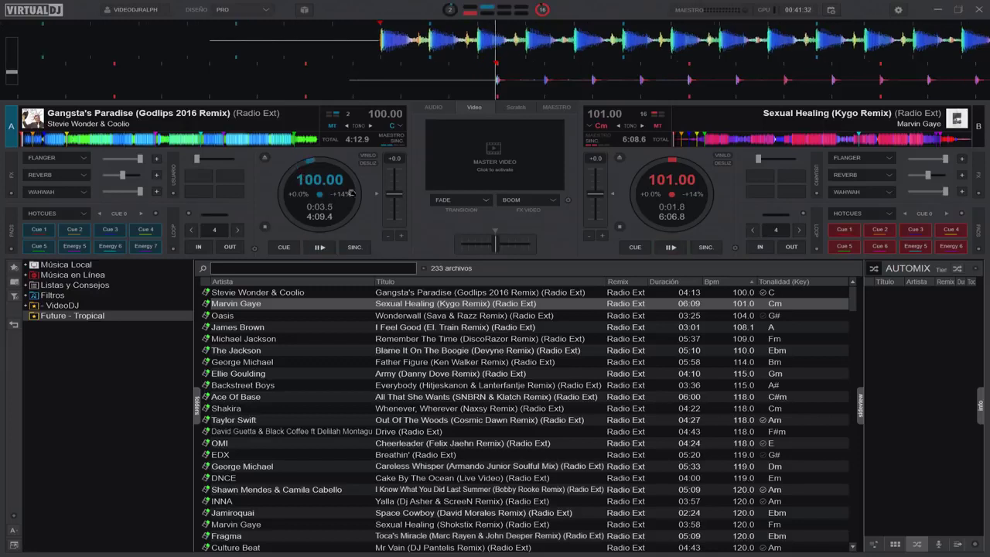
pyautogui.click(267, 9)
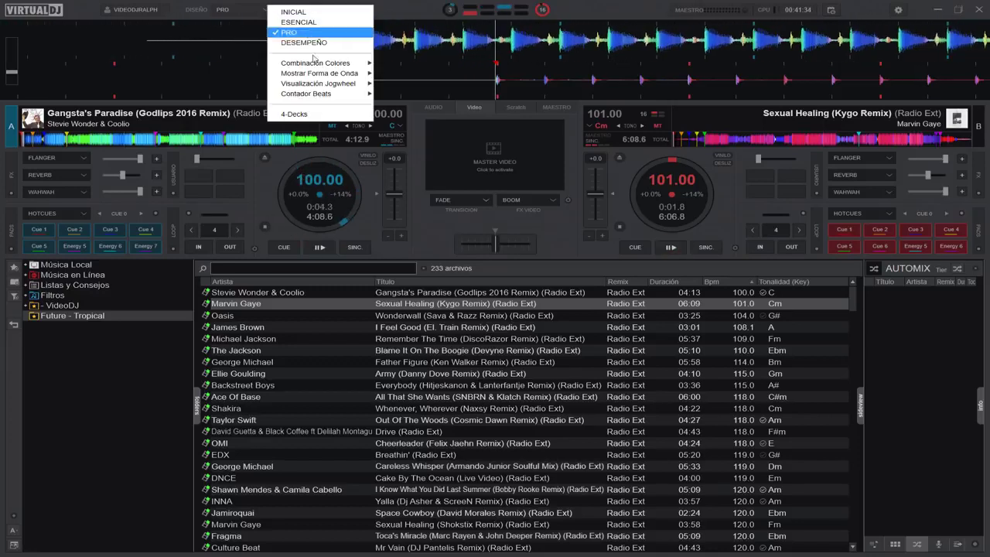
pyautogui.moveTo(317, 85)
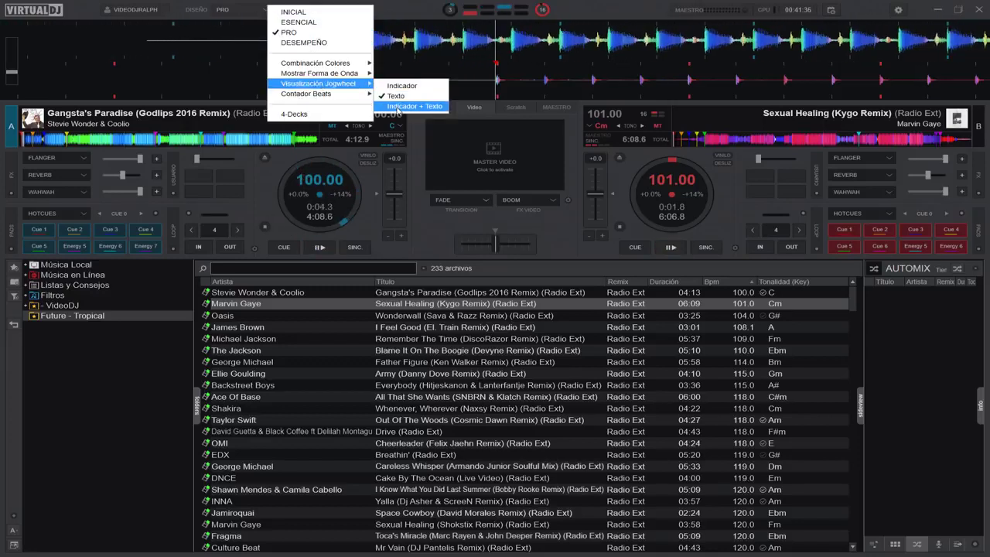
pyautogui.click(397, 109)
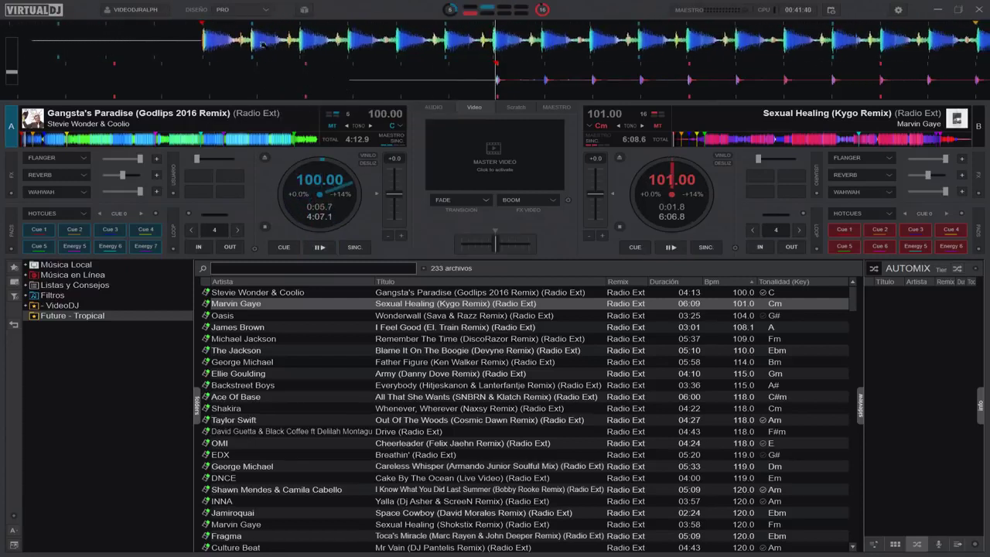
# Try the Frase - Barras beat counter and return it to Frase - Círculo
pyautogui.click(235, 14)
pyautogui.moveTo(301, 100)
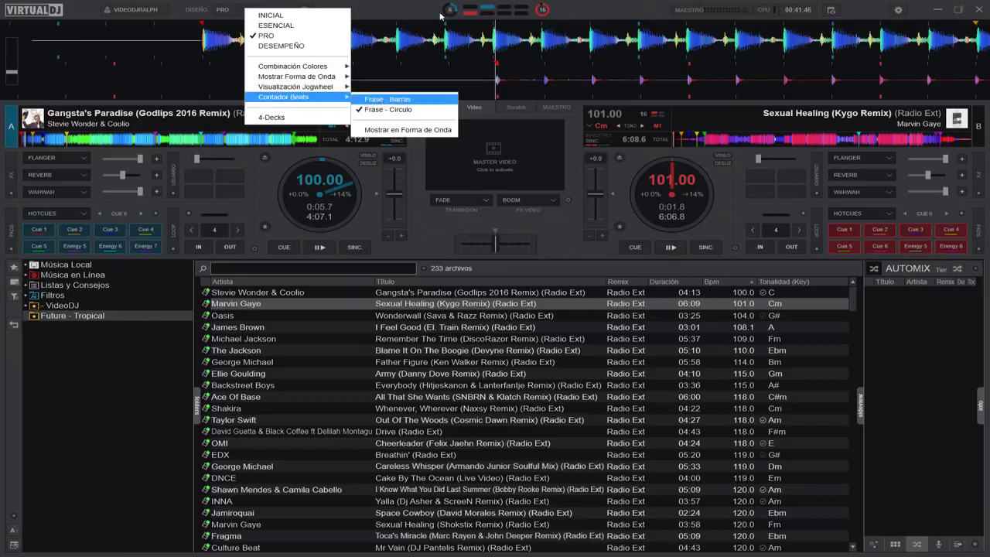
pyautogui.click(399, 99)
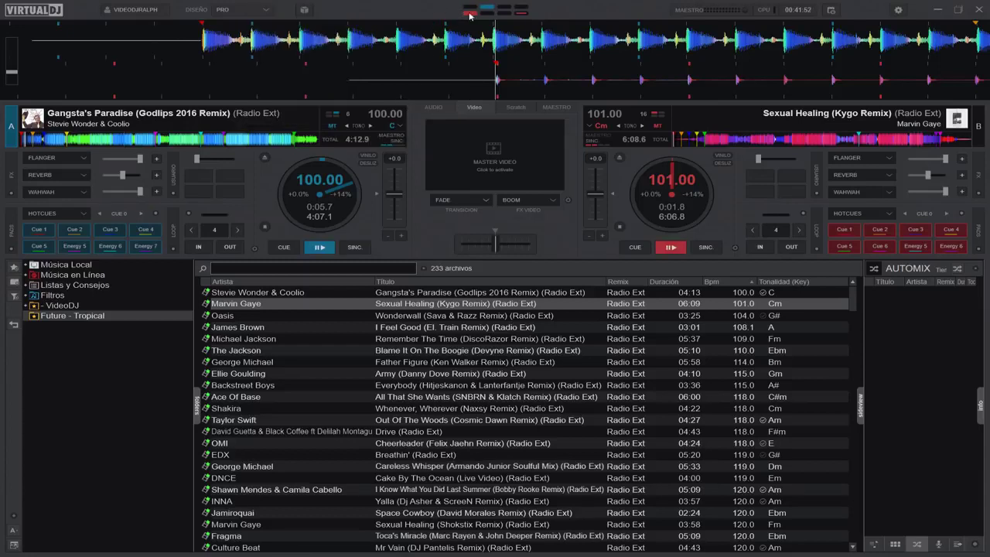
pyautogui.click(269, 11)
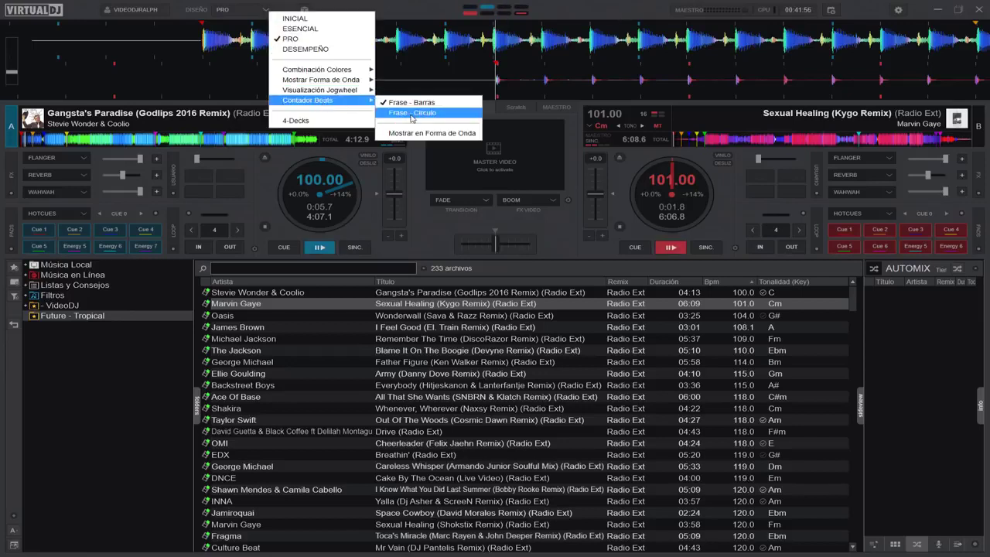
pyautogui.click(412, 117)
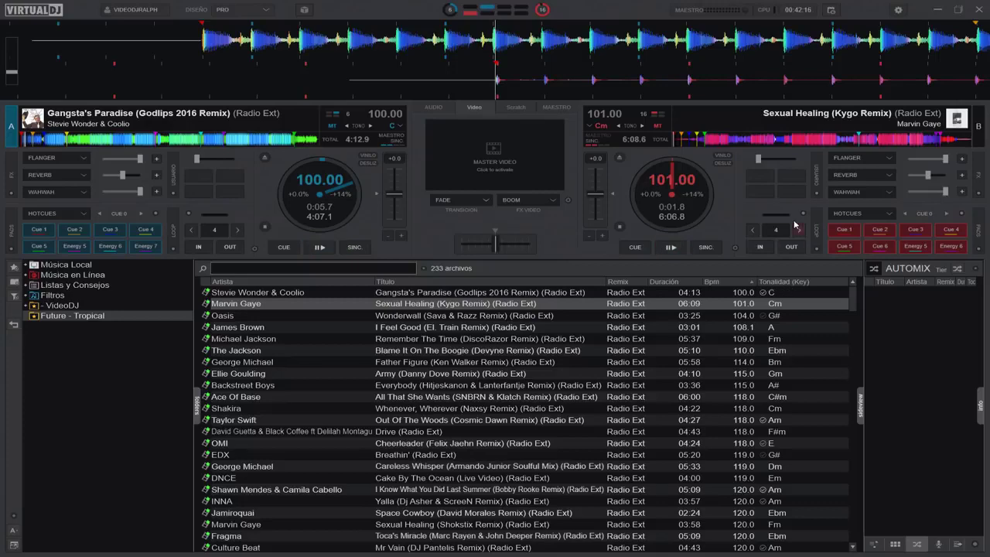
# Find the keyDisplay option in the configuration by searching for "key", compare Musical with Harmonic, and set it to Harmonic
pyautogui.click(898, 10)
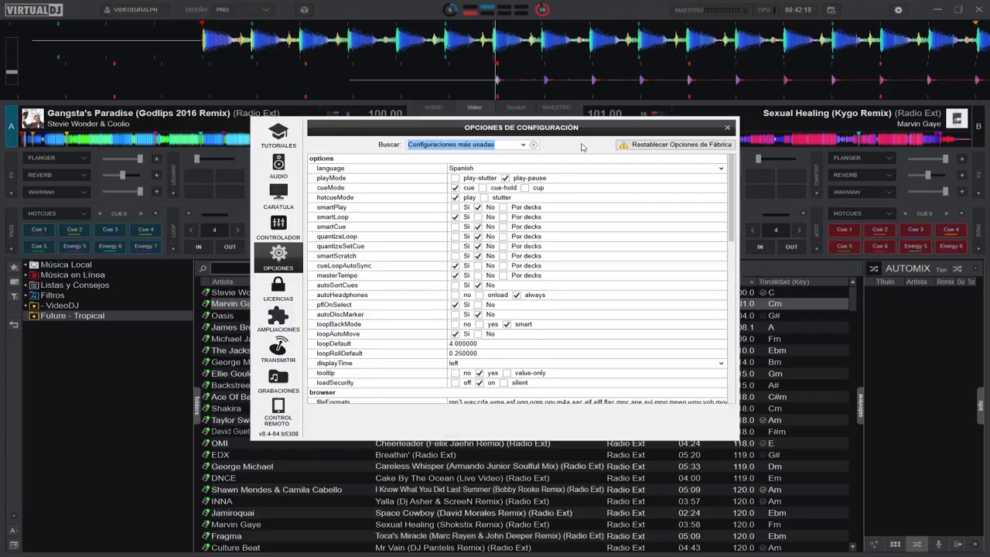
pyautogui.write('key')
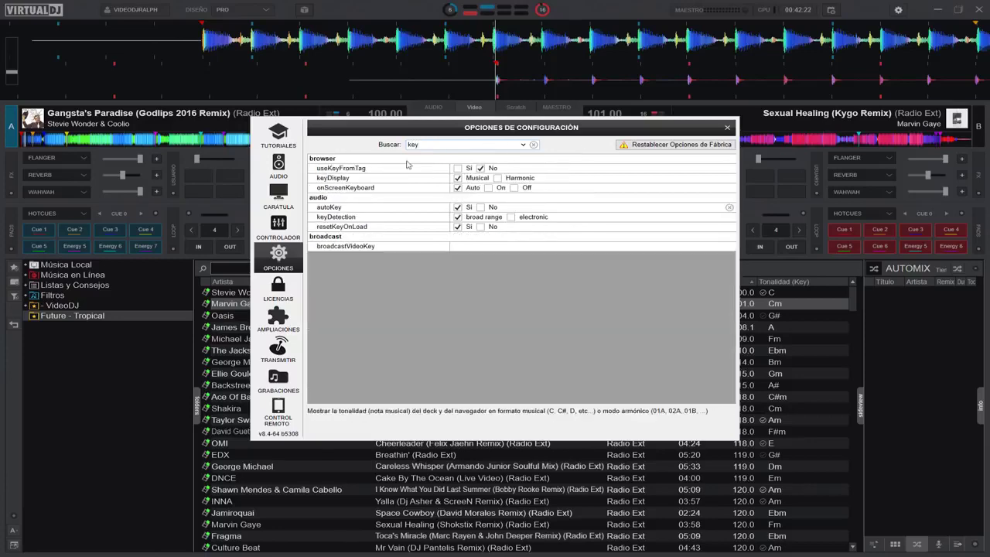
pyautogui.moveTo(425, 133); pyautogui.dragTo(355, 130)
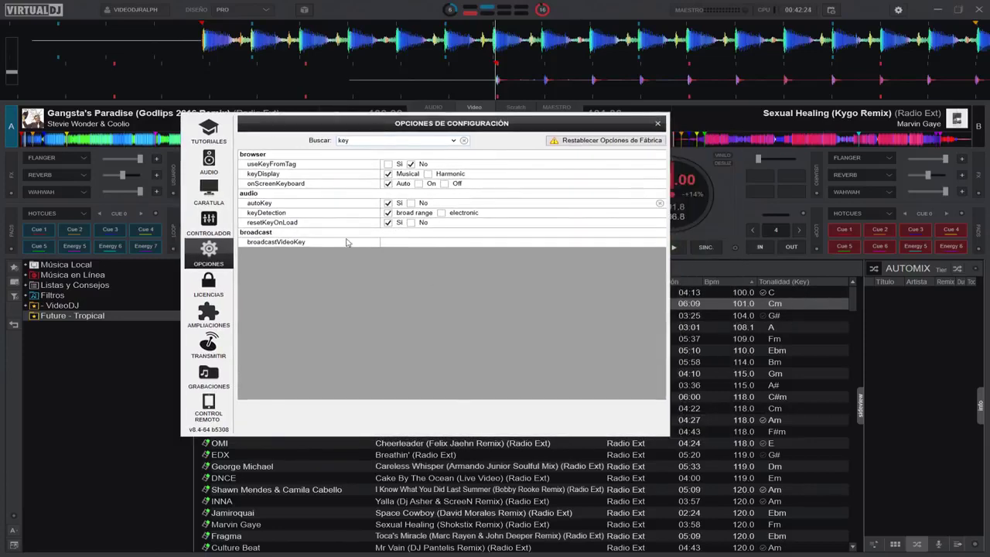
pyautogui.click(428, 174)
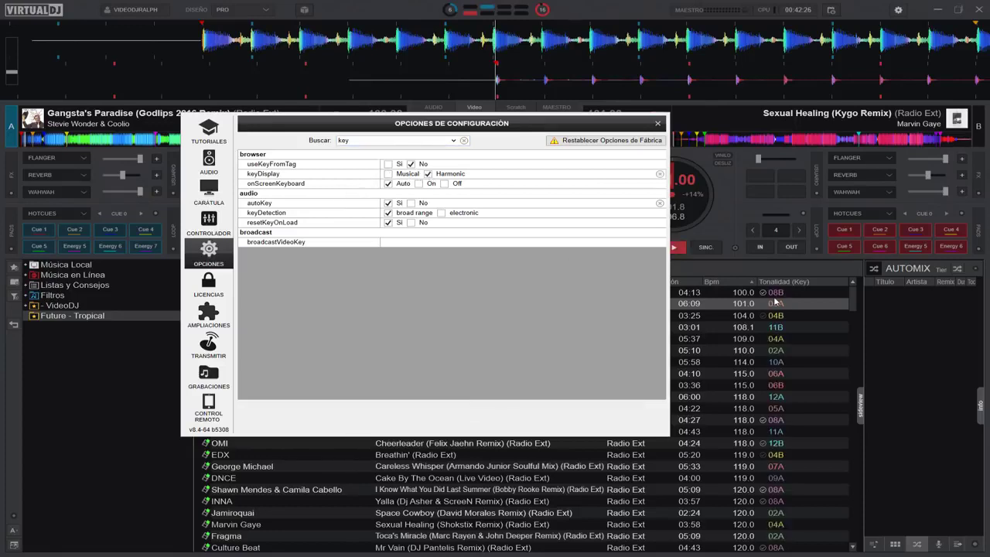
pyautogui.click(389, 174)
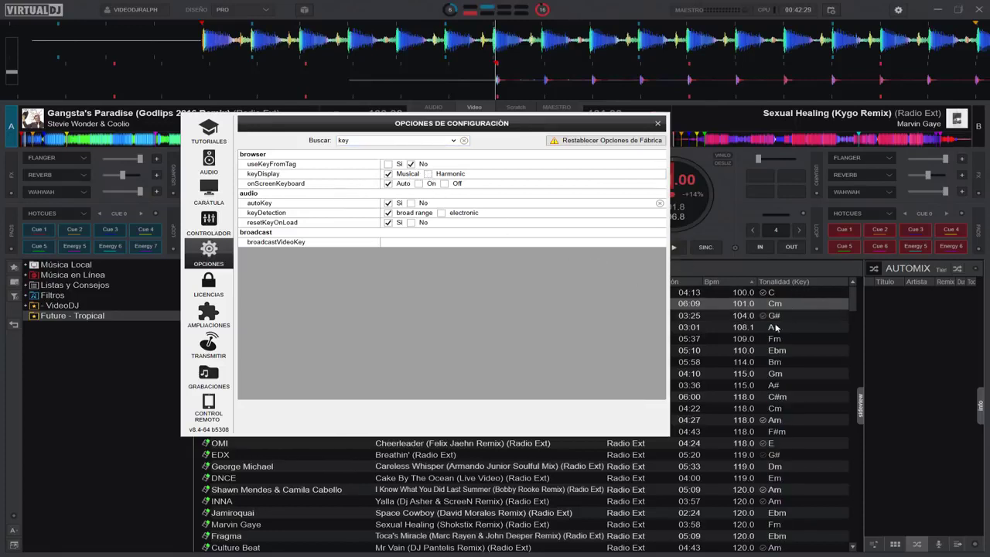
pyautogui.click(429, 174)
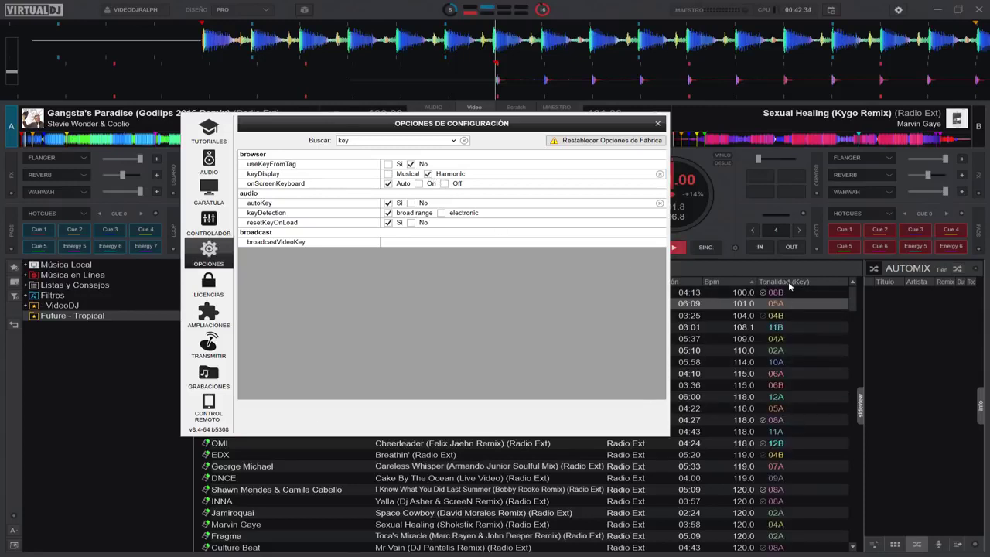
pyautogui.click(658, 123)
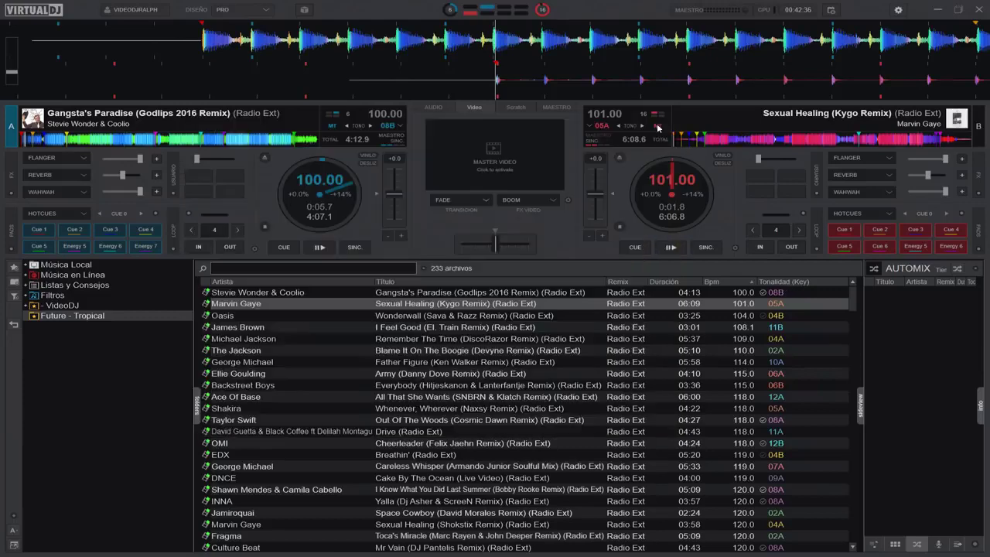
# Add the Diferencia en Tono column to the track list and, with the mixer's Audio page shown, load Wonderwall (Sava & Razz Remix) onto deck A
pyautogui.rightClick(821, 283)
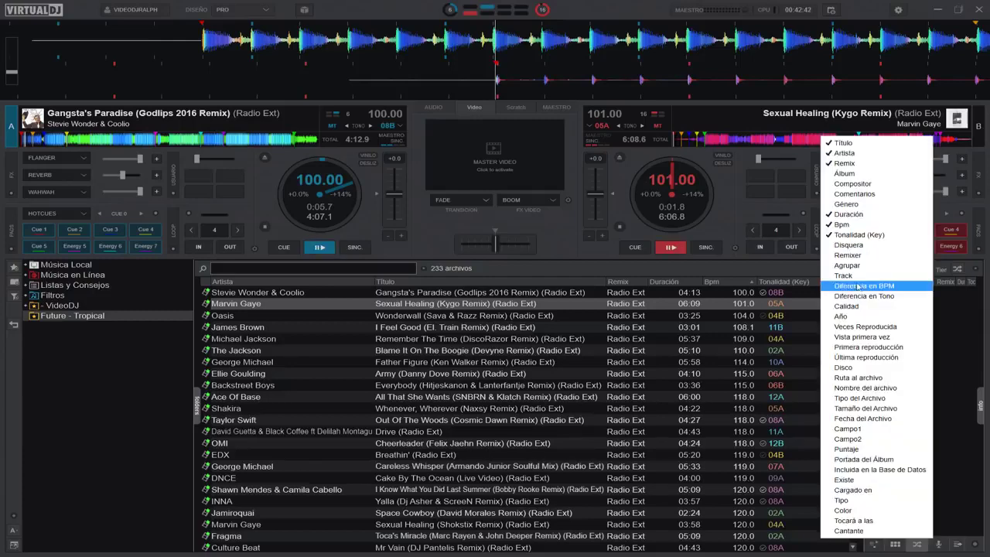
pyautogui.click(876, 297)
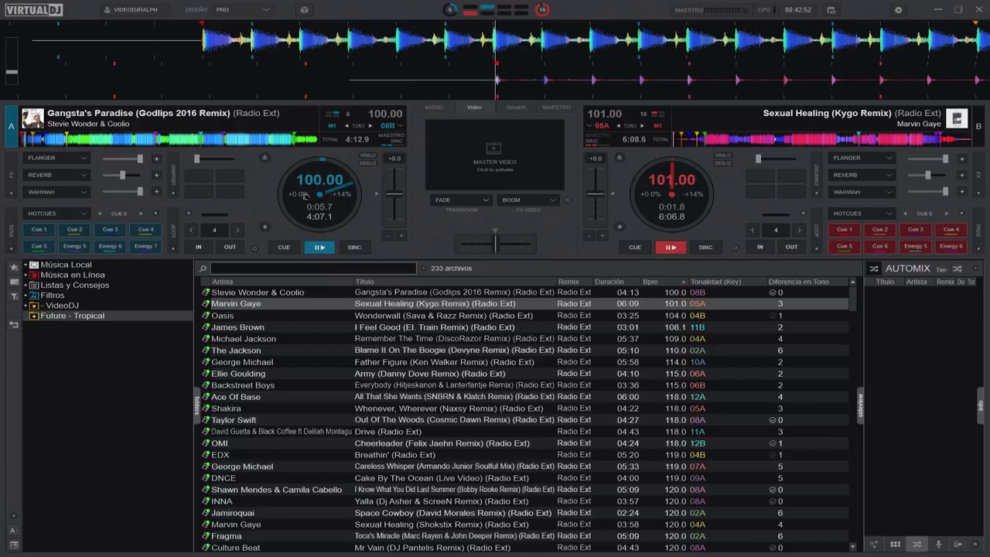
pyautogui.click(436, 108)
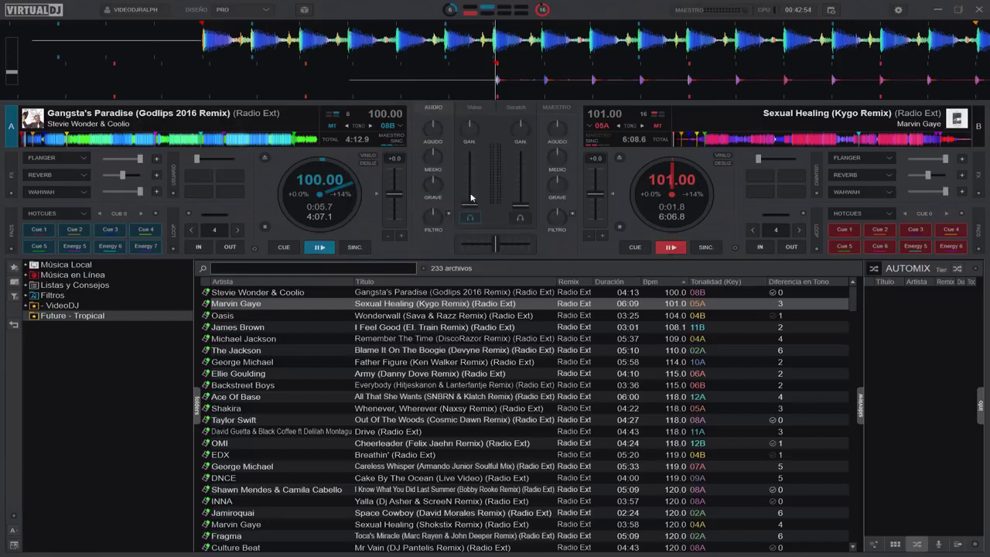
pyautogui.moveTo(431, 315); pyautogui.dragTo(294, 221)
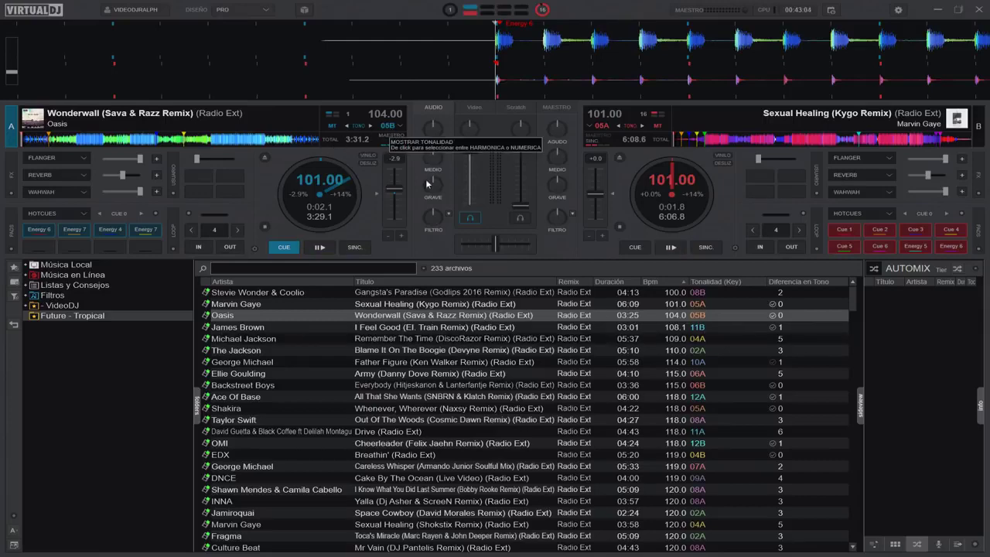
# Sort the track list by Diferencia en Tono and compare the tracks' harmonic keys with their key-difference values
pyautogui.click(790, 283)
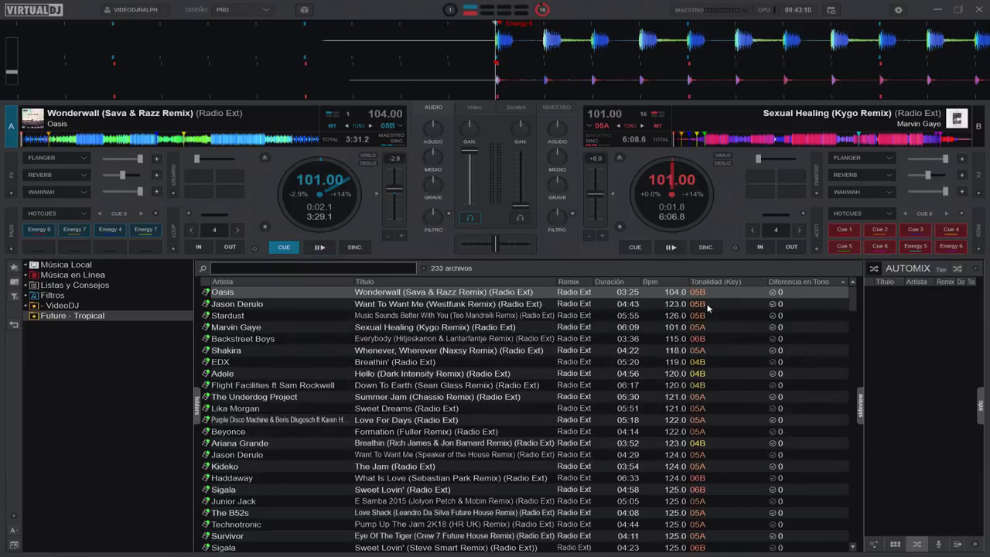
pyautogui.scroll(-3, 725, 395)
pyautogui.scroll(-3, 725, 395)
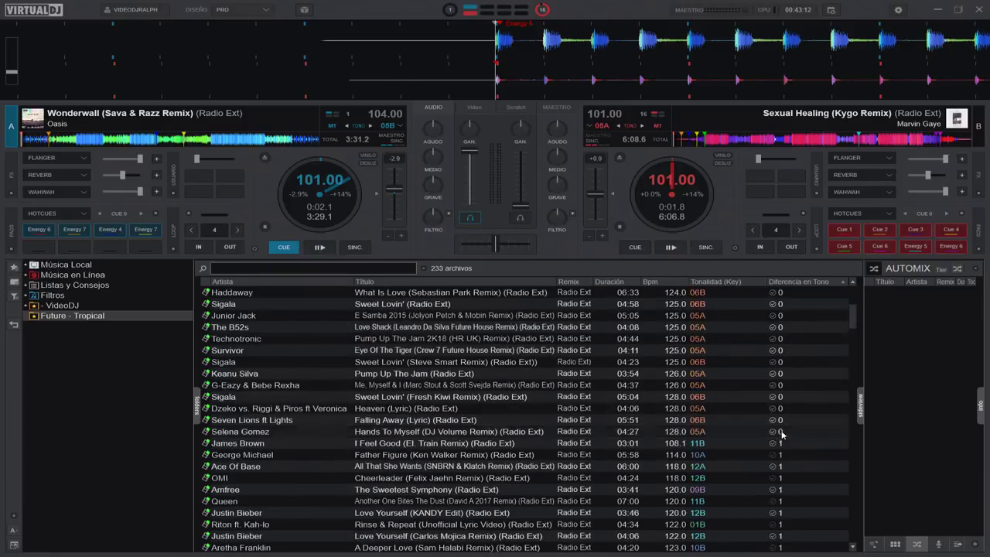
pyautogui.scroll(4, 782, 424)
pyautogui.scroll(-5, 773, 418)
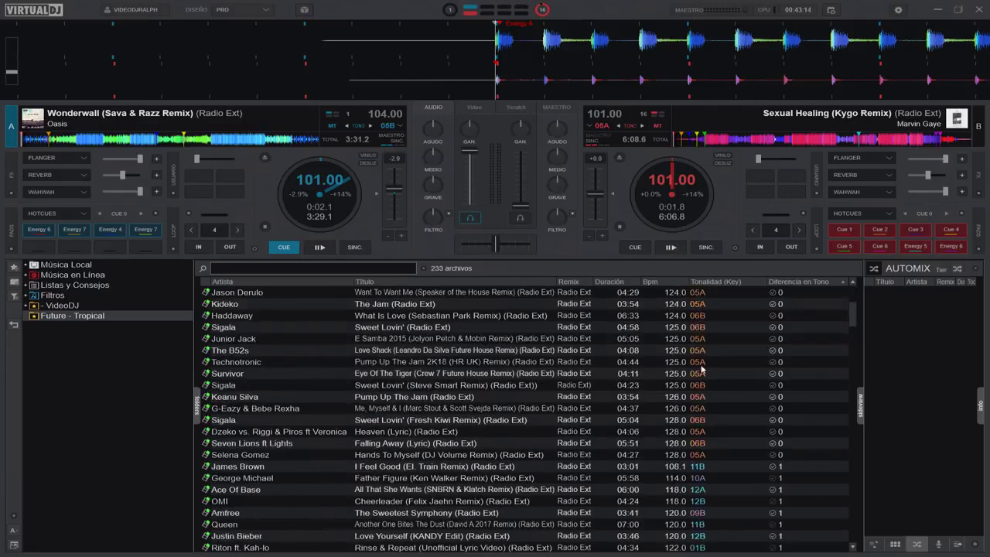
pyautogui.scroll(3, 729, 391)
pyautogui.scroll(-5, 729, 391)
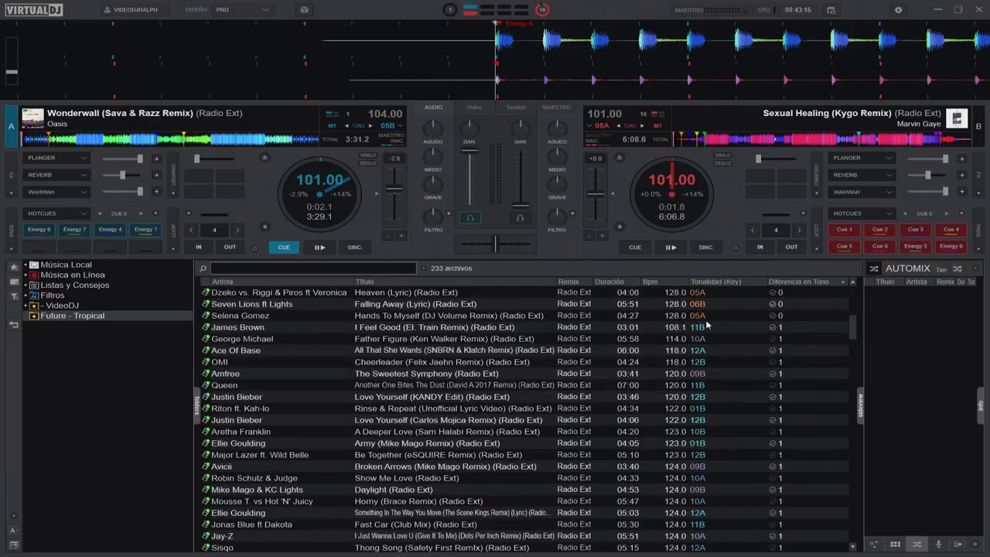
pyautogui.scroll(-2, 710, 340)
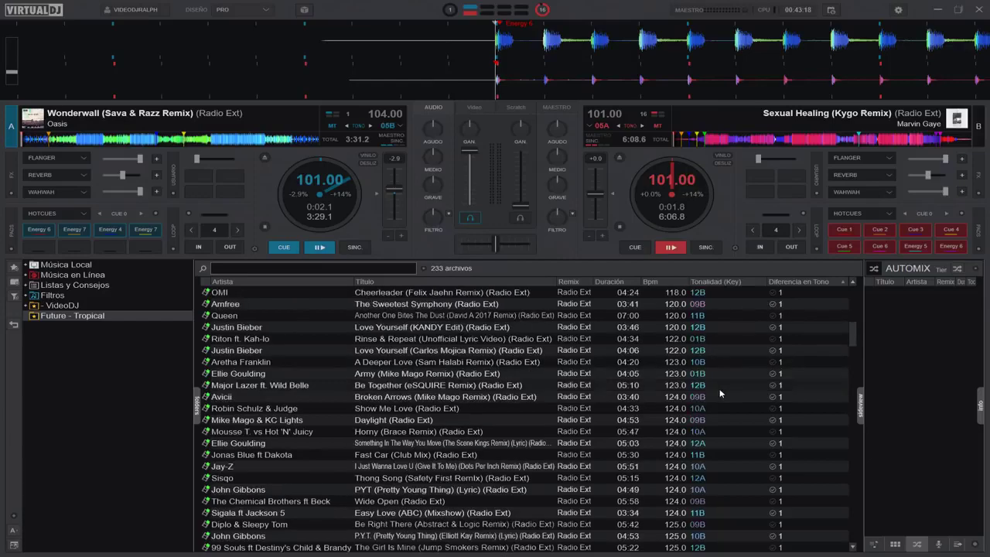
pyautogui.scroll(7, 711, 363)
pyautogui.scroll(-6, 716, 394)
pyautogui.scroll(-5, 715, 394)
pyautogui.scroll(15, 723, 383)
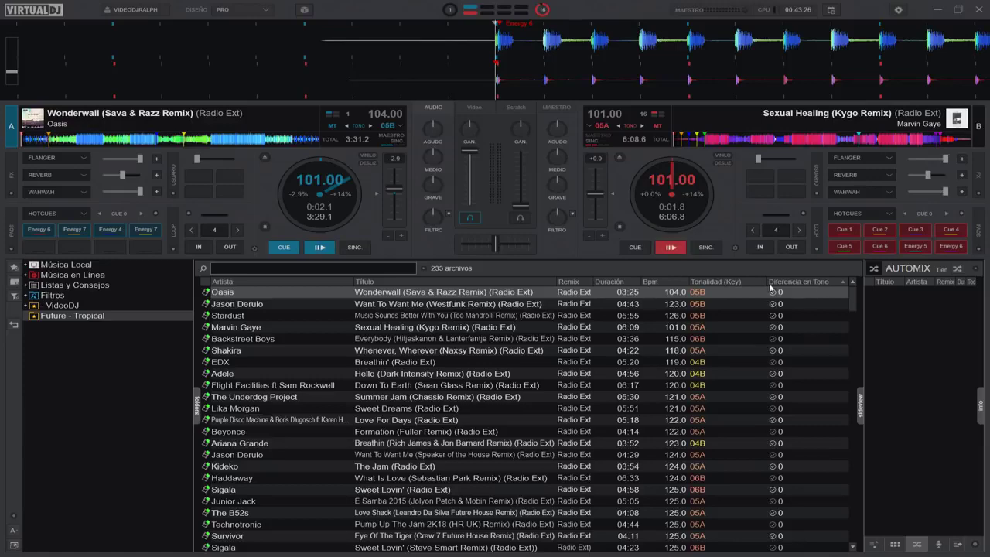
# Examine the harmonic keys and key-difference values from the start to the end of the sorted track list
pyautogui.scroll(-2, 683, 393)
pyautogui.scroll(2, 684, 393)
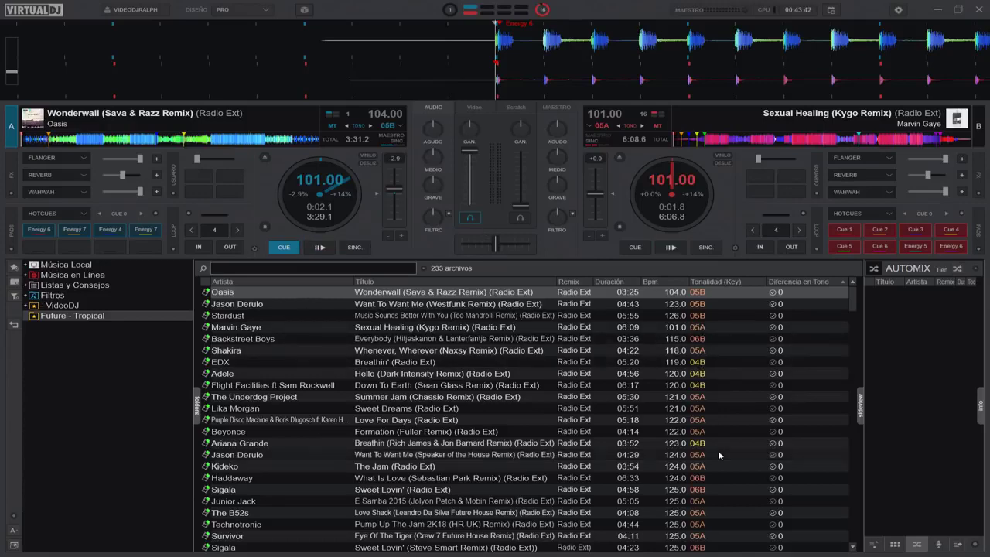
pyautogui.scroll(-5, 717, 453)
pyautogui.scroll(4, 715, 448)
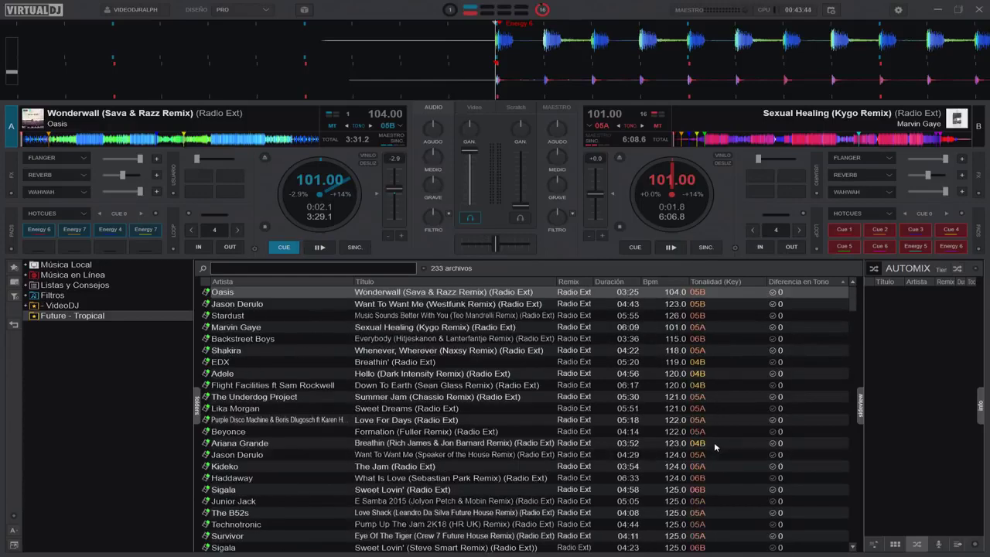
pyautogui.scroll(-10, 854, 307)
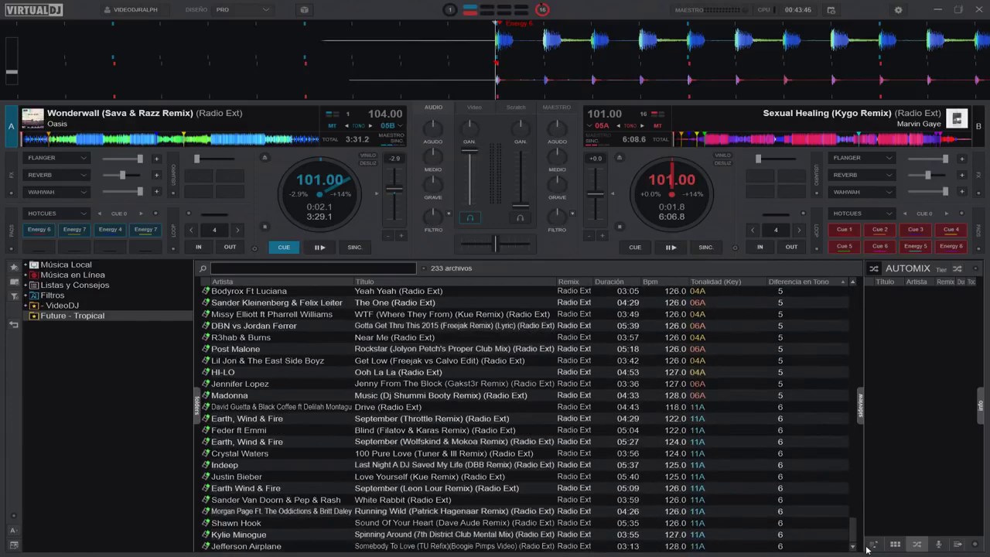
pyautogui.scroll(10, 795, 292)
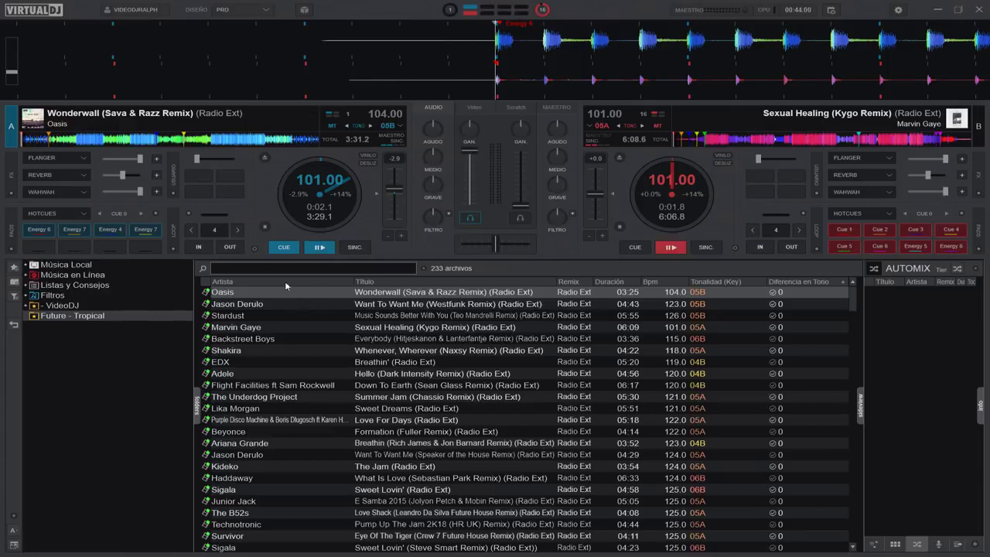
# Play Wonderwall on deck A while raising and lowering its gain to compare the waveform, and return the deck to its cue point
pyautogui.click(320, 247)
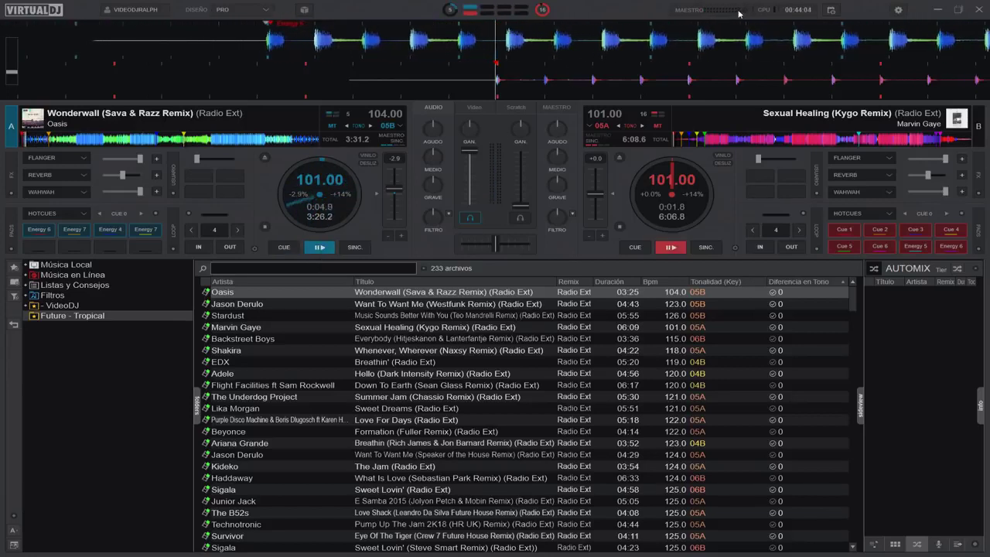
pyautogui.moveTo(468, 130); pyautogui.dragTo(473, 70)
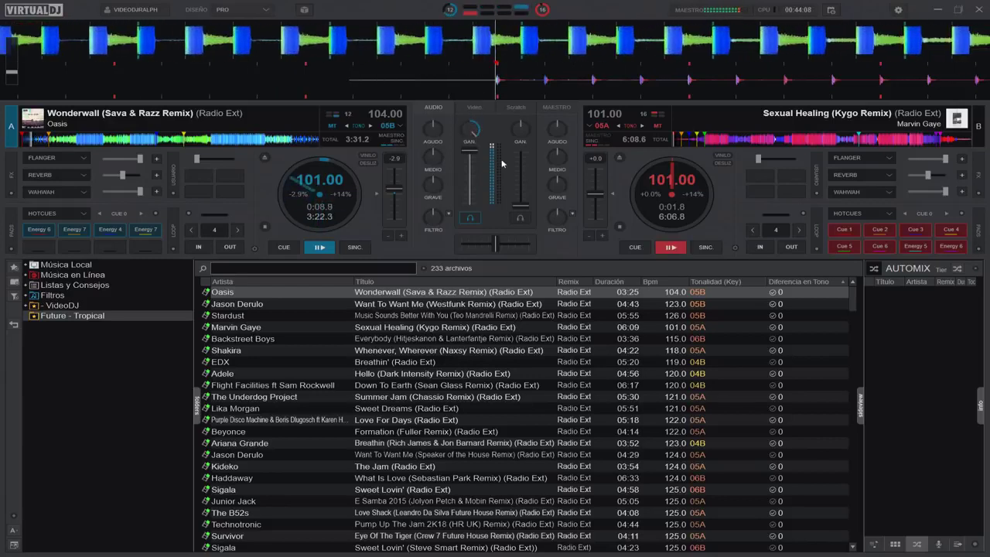
pyautogui.moveTo(468, 130); pyautogui.dragTo(466, 169)
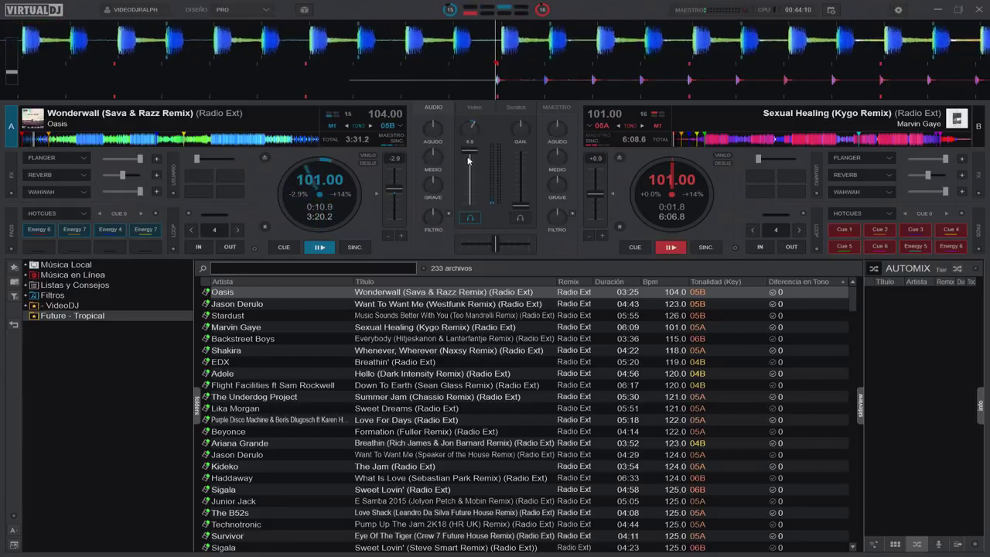
pyautogui.click(291, 250)
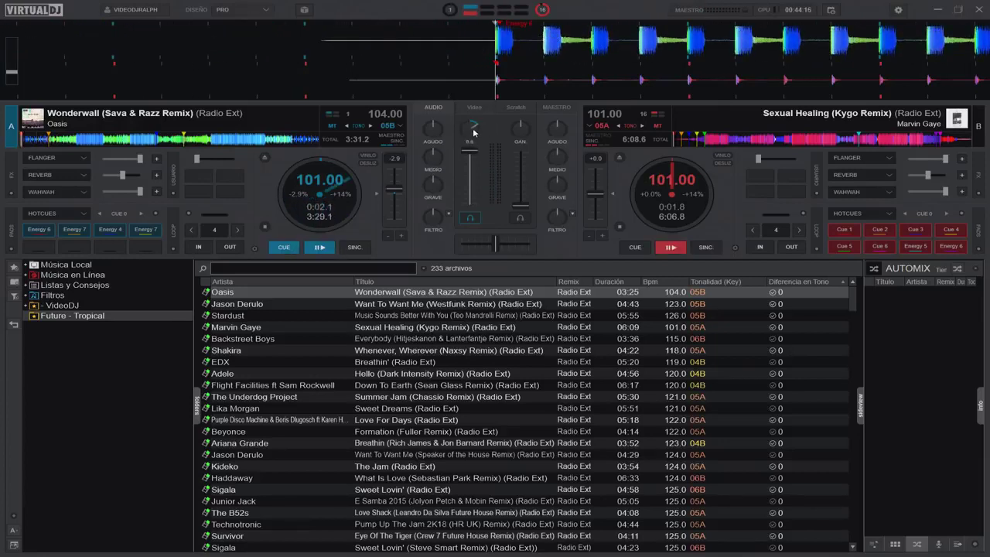
# Vary deck A's gain with the track stopped and leave it slightly below its neutral position
pyautogui.moveTo(474, 132); pyautogui.dragTo(472, 135)
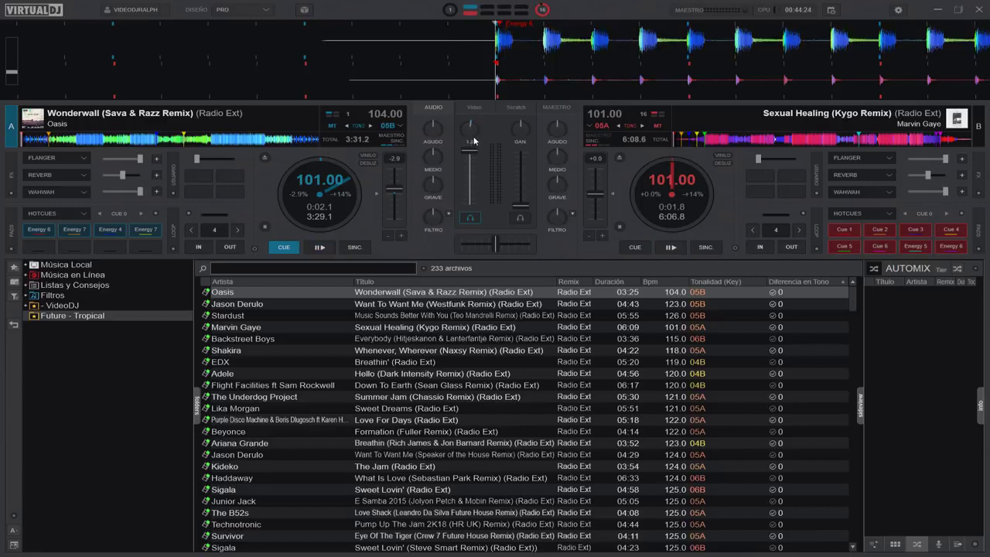
pyautogui.moveTo(474, 141)
pyautogui.mouseDown()
pyautogui.moveTo(477, 109)
pyautogui.moveTo(470, 130)
pyautogui.mouseUp()
pyautogui.moveTo(470, 133)
pyautogui.scroll(3, 472, 129)
pyautogui.scroll(-5, 473, 128)
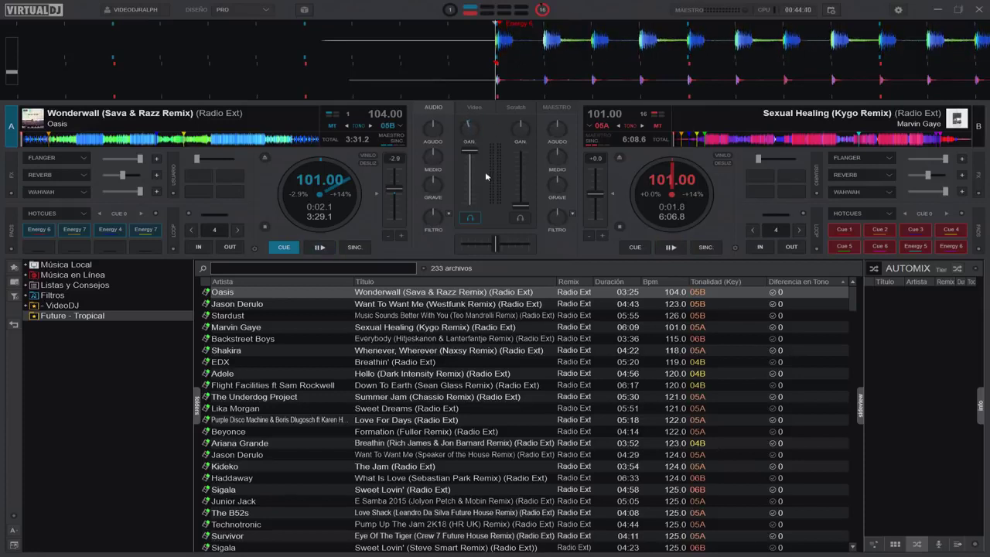
# Briefly view the event scheduler and expand Listas de Reproducción under Listas y Consejos in the folder tree
pyautogui.click(832, 11)
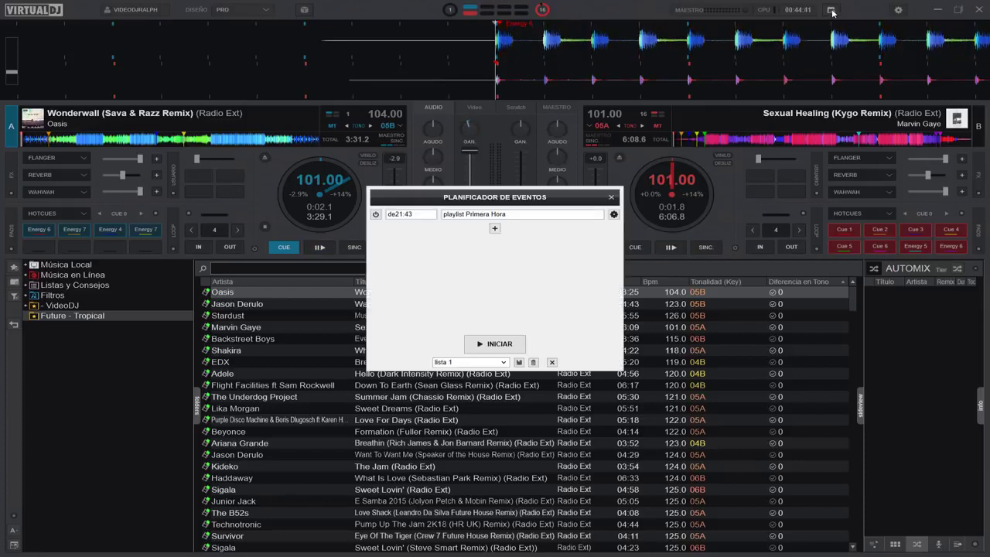
pyautogui.click(610, 199)
pyautogui.click(25, 285)
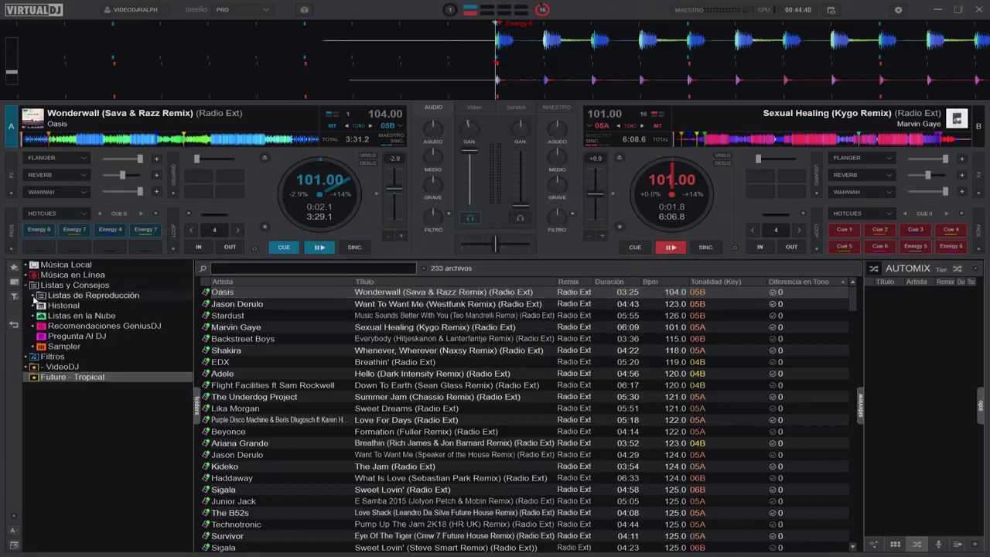
pyautogui.click(32, 296)
# View the naming prompt for a new playlist without creating one, and inspect the karaoke and Primera Hora playlists
pyautogui.rightClick(86, 295)
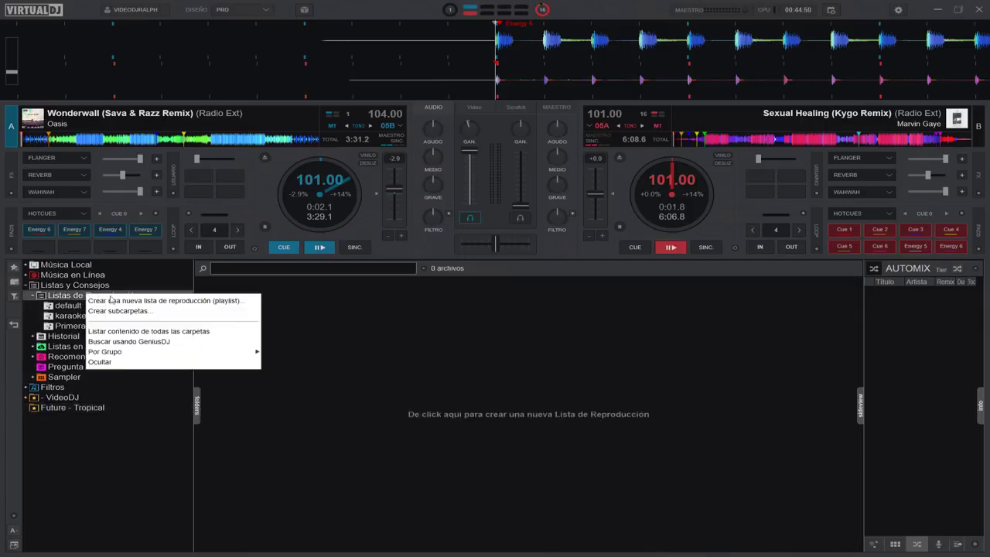
pyautogui.click(93, 302)
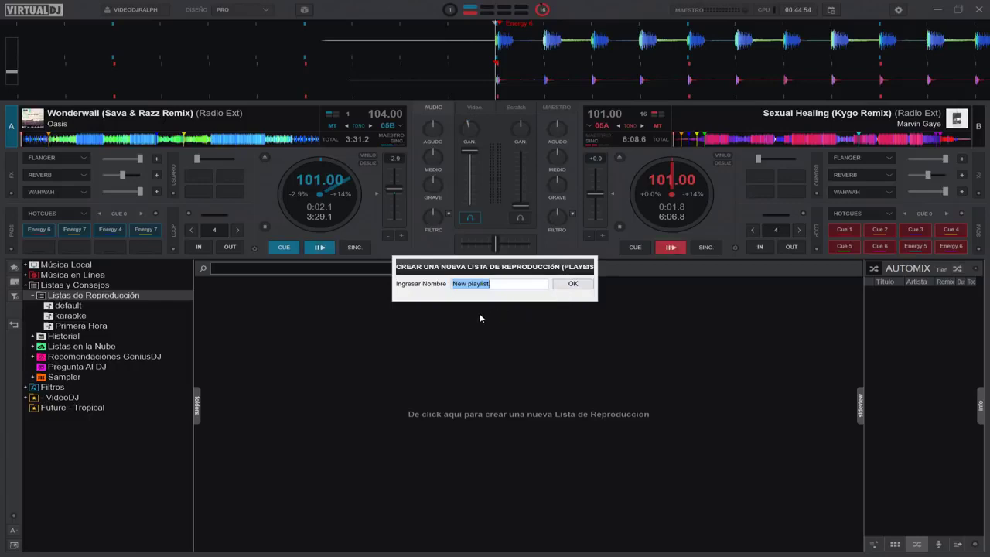
pyautogui.press('Escape')
pyautogui.click(76, 317)
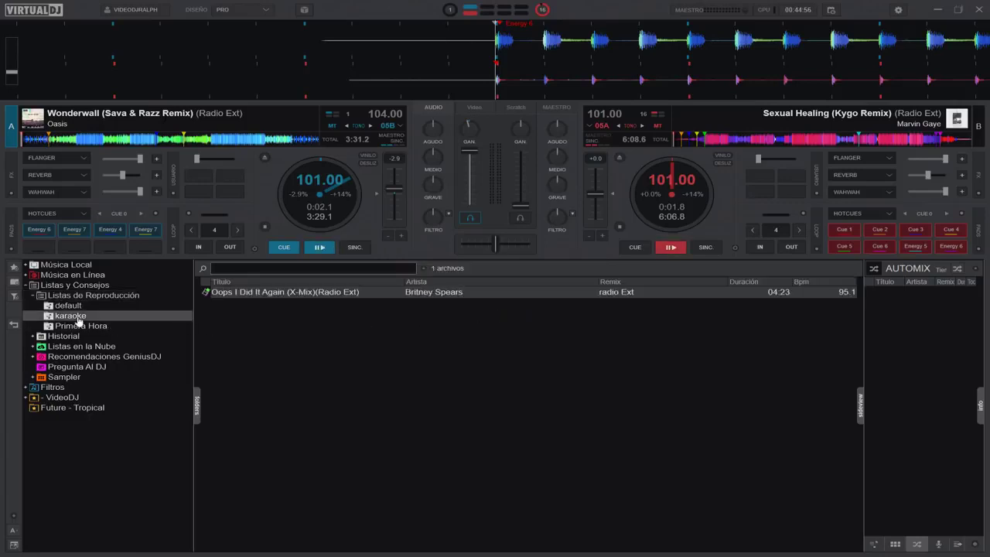
pyautogui.click(78, 325)
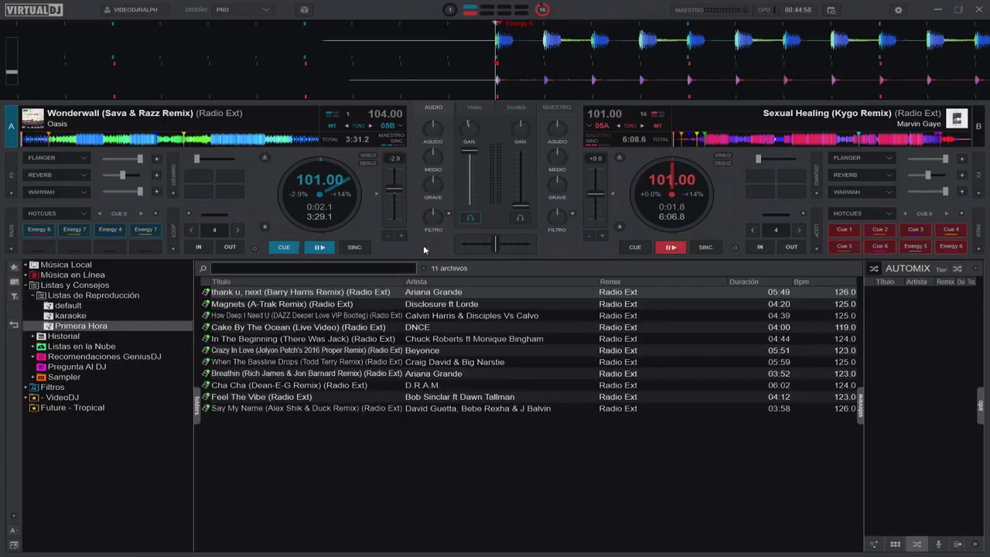
# Remove the existing Primera Hora playlist event from the event scheduler
pyautogui.click(898, 10)
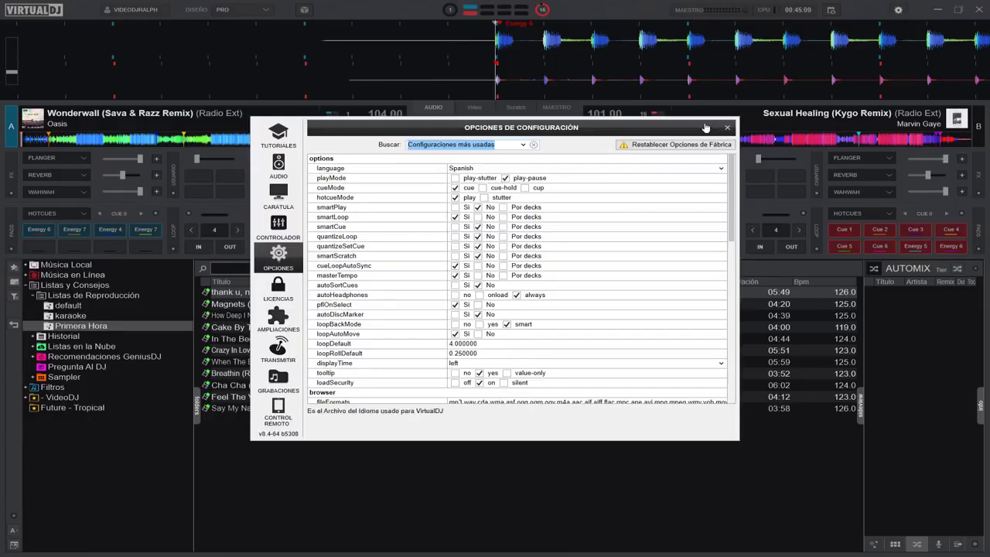
pyautogui.click(727, 127)
pyautogui.click(831, 10)
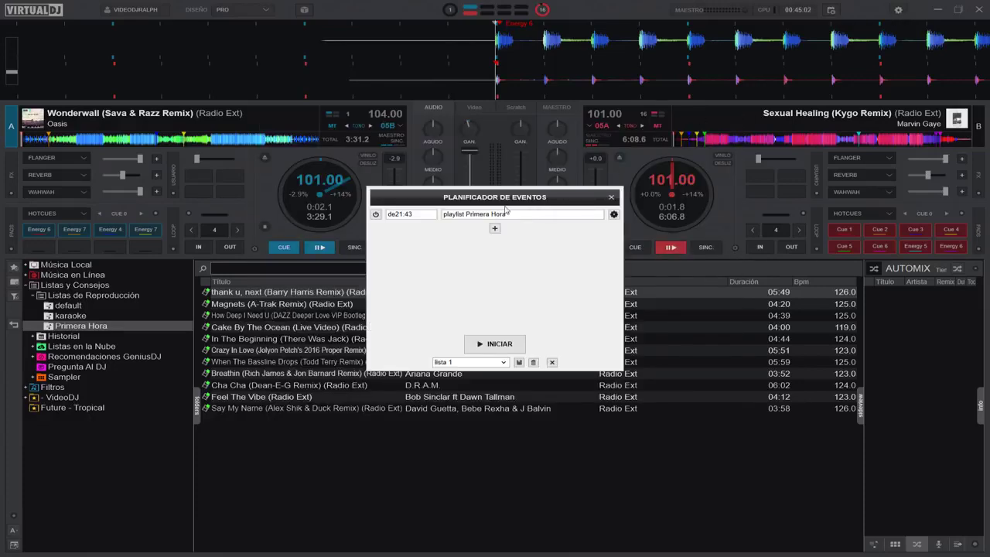
pyautogui.click(612, 215)
pyautogui.click(508, 368)
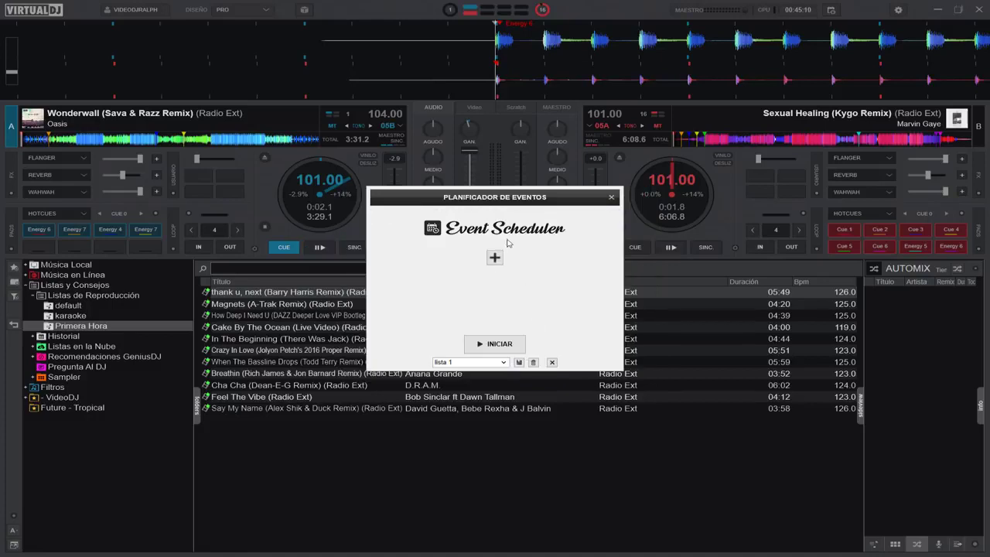
# Add a scheduler element with the action Reproducir una Lista de Reproducción and its timing mode set to At
pyautogui.click(496, 257)
pyautogui.click(426, 270)
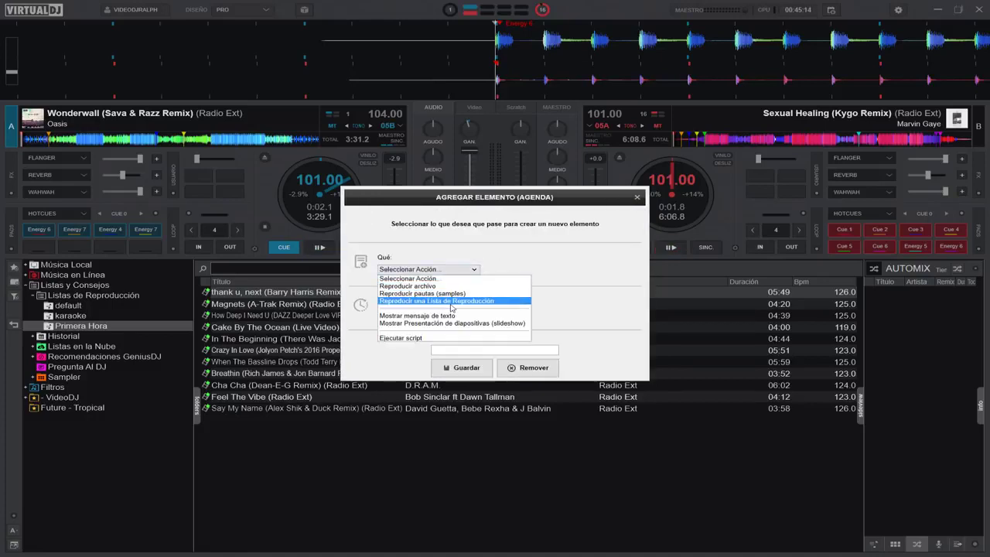
pyautogui.click(452, 301)
pyautogui.click(396, 313)
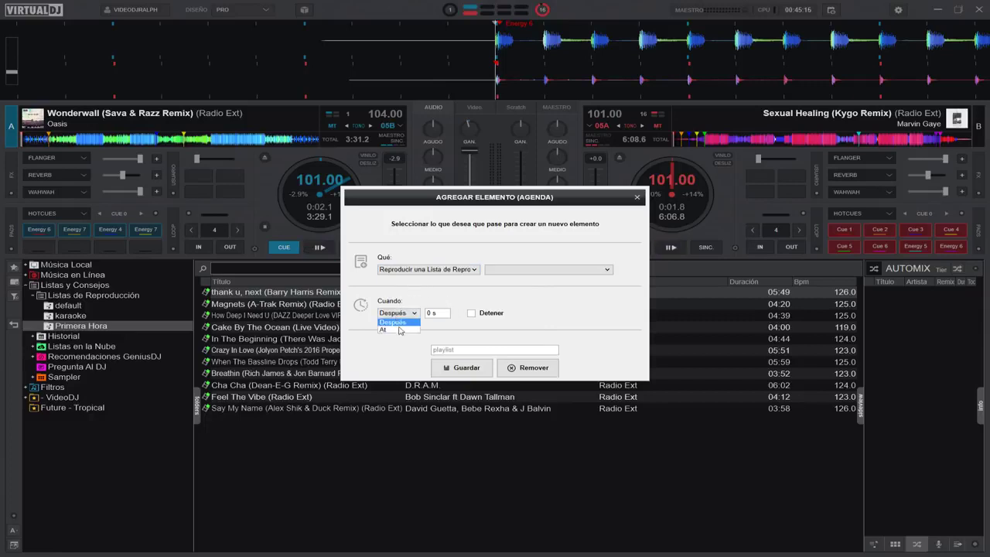
pyautogui.click(394, 331)
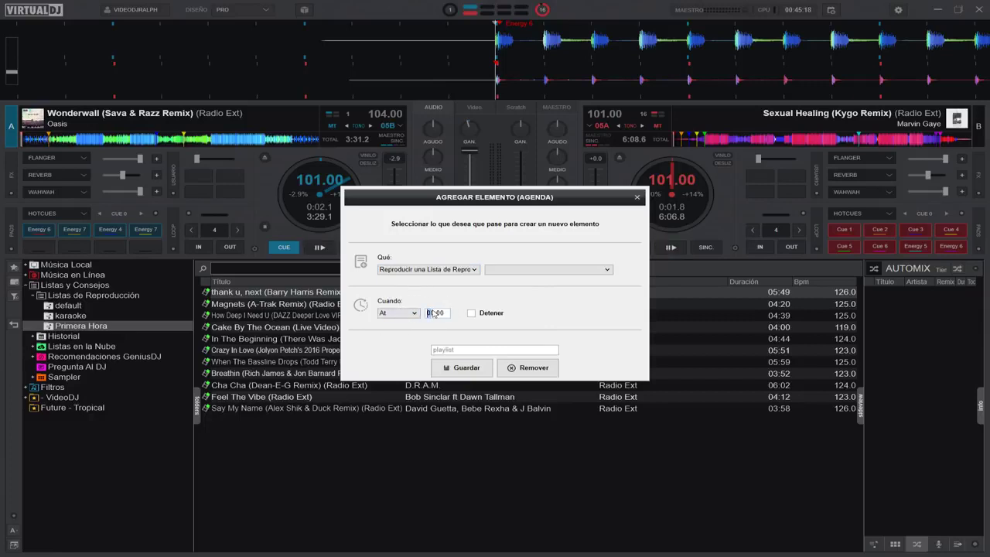
# Set the new event's time to 00:46, choose the Primera Hora playlist, and save the element
pyautogui.click(433, 313)
pyautogui.press('BackSpace')
pyautogui.press('BackSpace')
pyautogui.press('BackSpace')
pyautogui.write(':46')
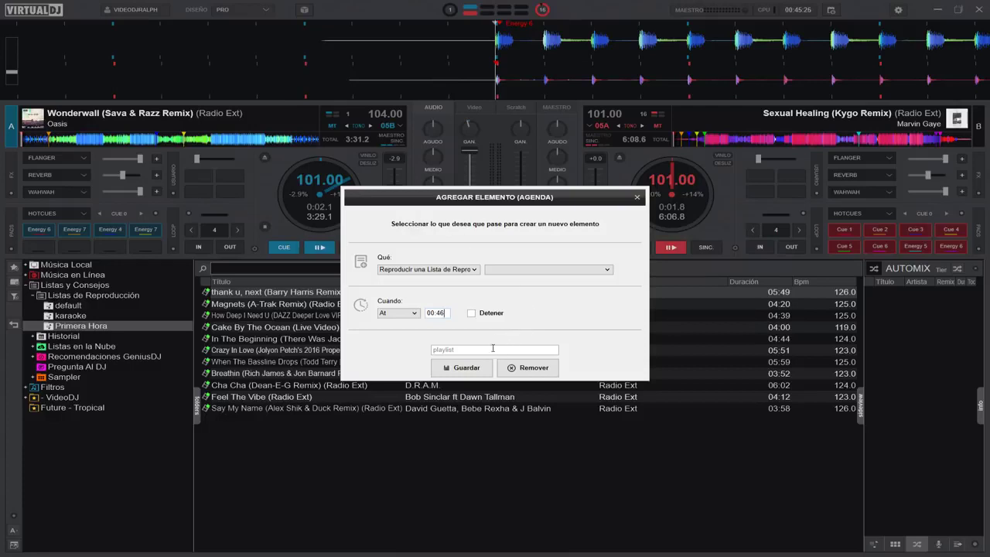
pyautogui.click(504, 269)
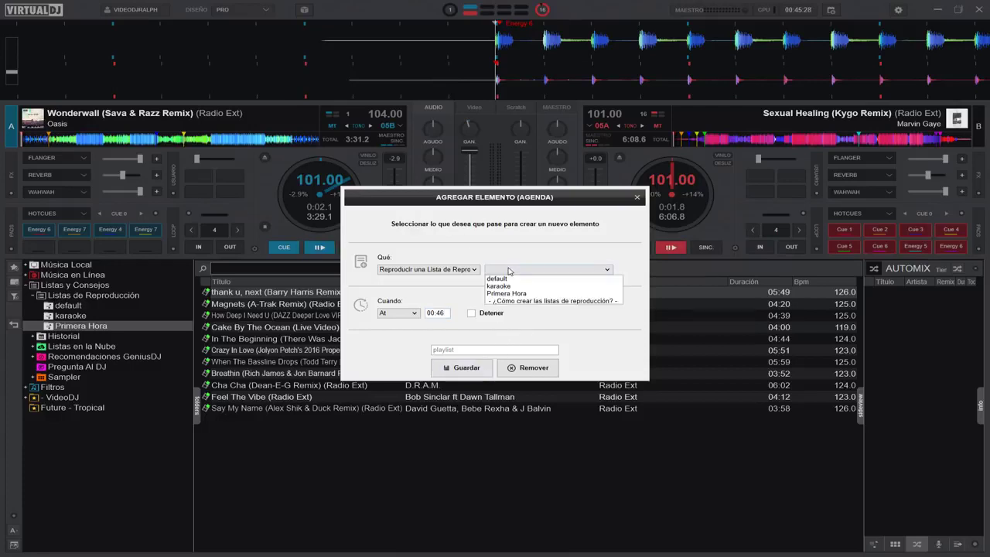
pyautogui.click(506, 293)
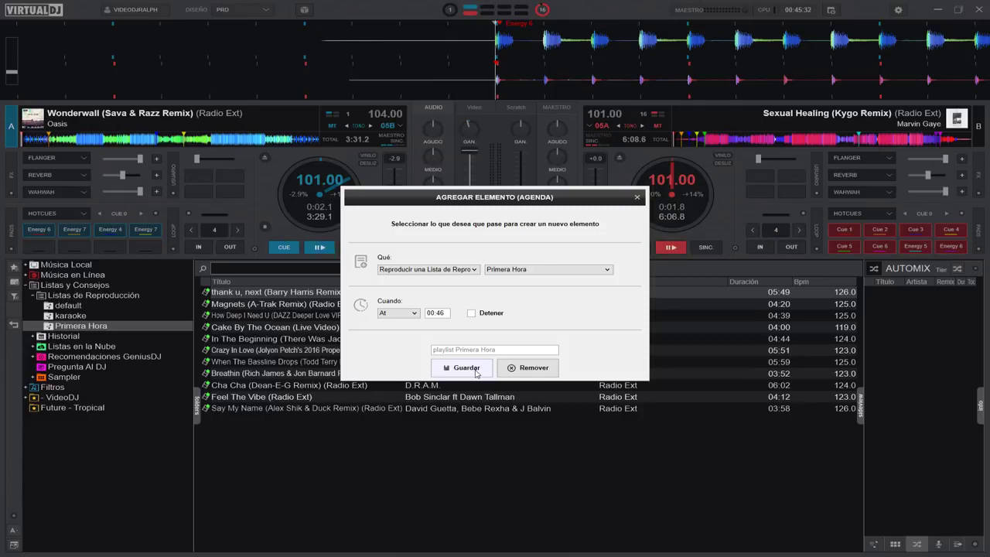
pyautogui.click(477, 373)
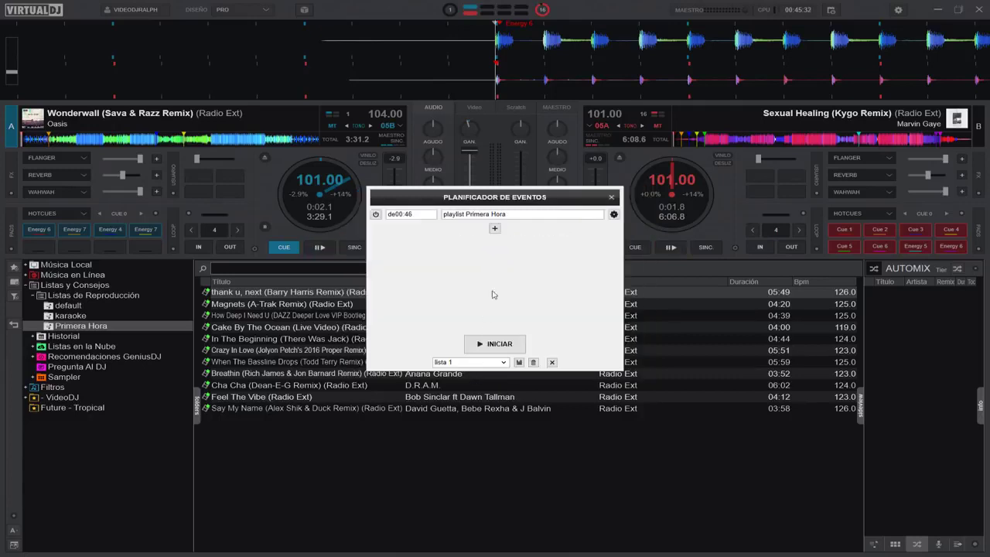
# Start the event scheduler, close its window, and widen the Automix panel
pyautogui.click(495, 345)
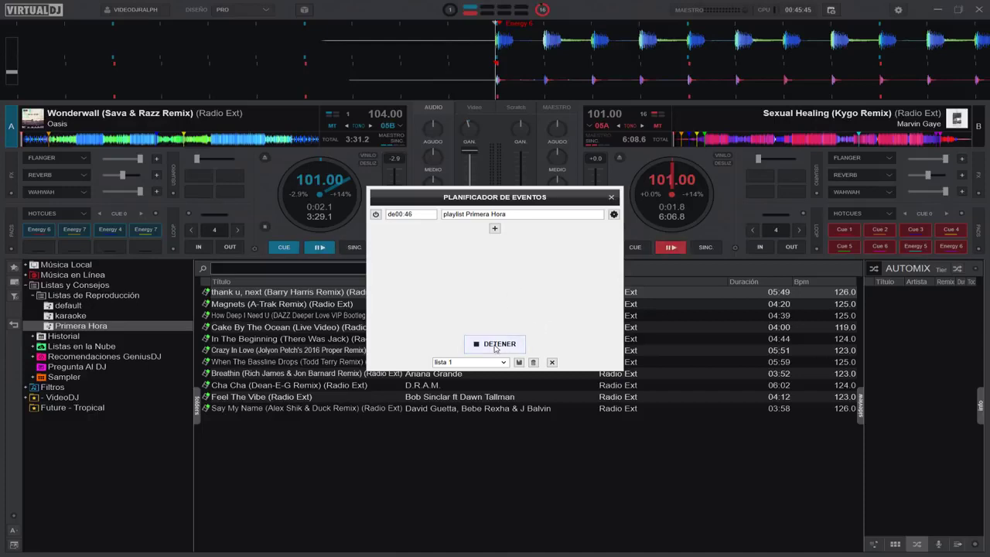
pyautogui.click(610, 198)
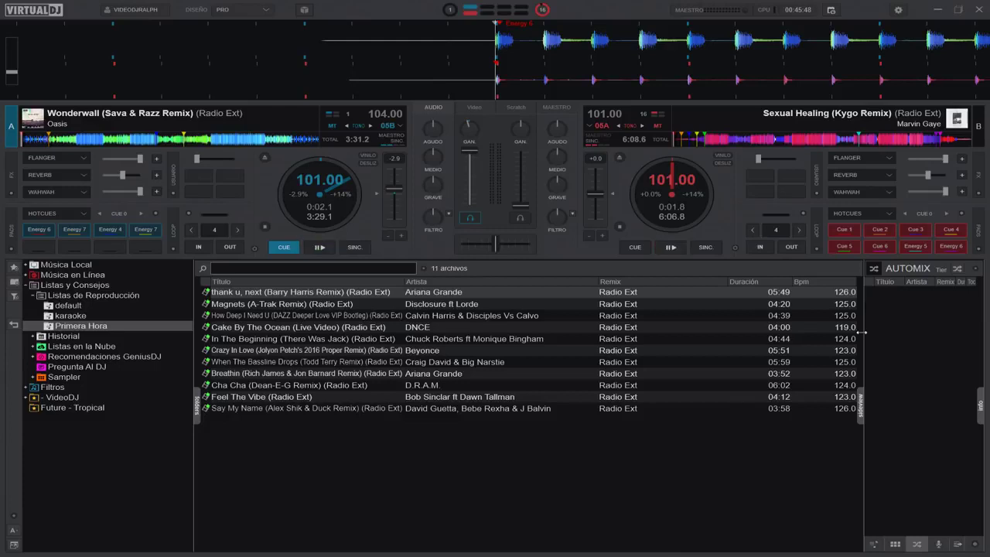
pyautogui.moveTo(864, 333); pyautogui.dragTo(792, 332)
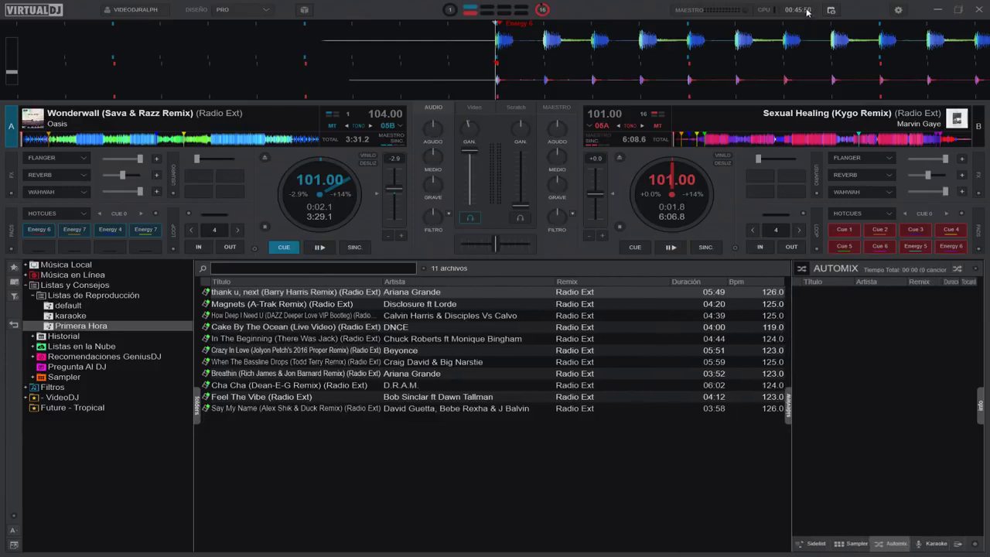
# Load Everybody (Hitjeskanon & Lanterfantje Remix) from Future - Tropical onto deck A and play it while waiting for the scheduled playlist
pyautogui.click(83, 316)
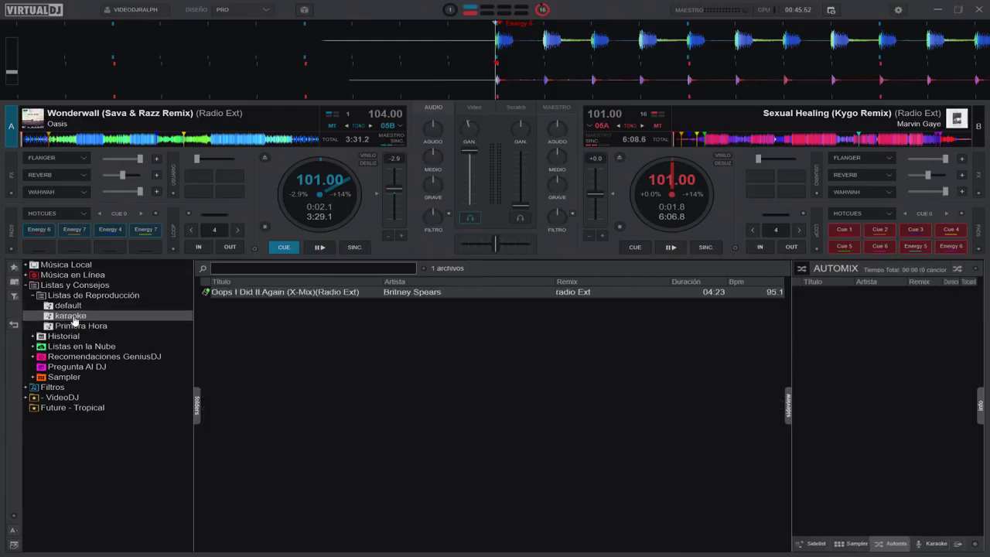
pyautogui.click(72, 407)
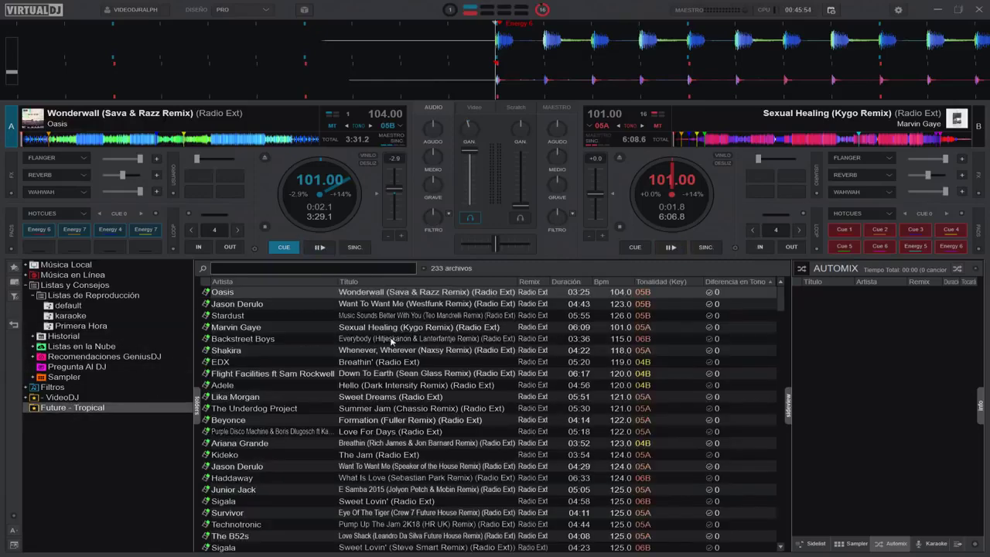
pyautogui.moveTo(248, 338); pyautogui.dragTo(322, 249)
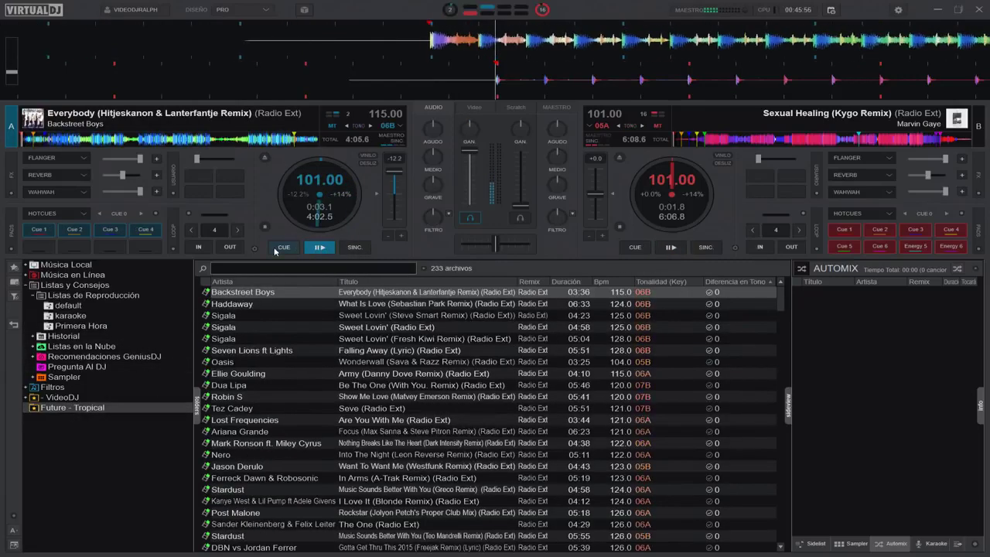
pyautogui.moveTo(462, 238)
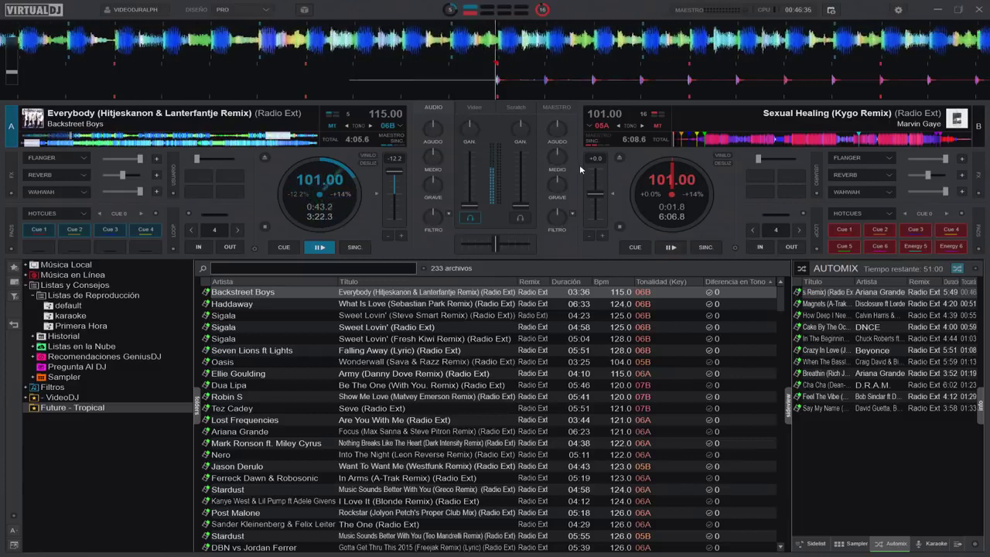
# Return deck A to its cue point and show the mixer's Video page with the track previews
pyautogui.click(299, 248)
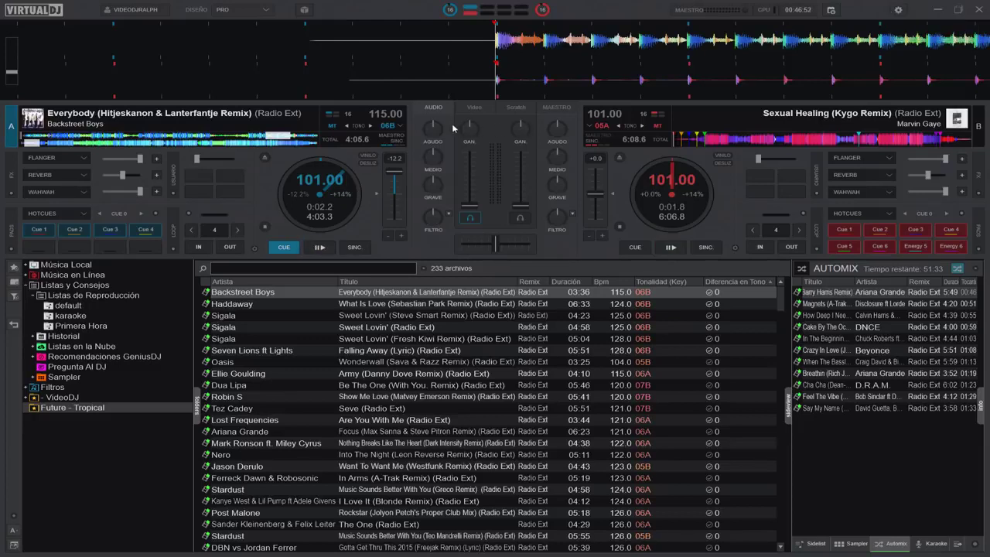
pyautogui.click(473, 109)
pyautogui.click(490, 155)
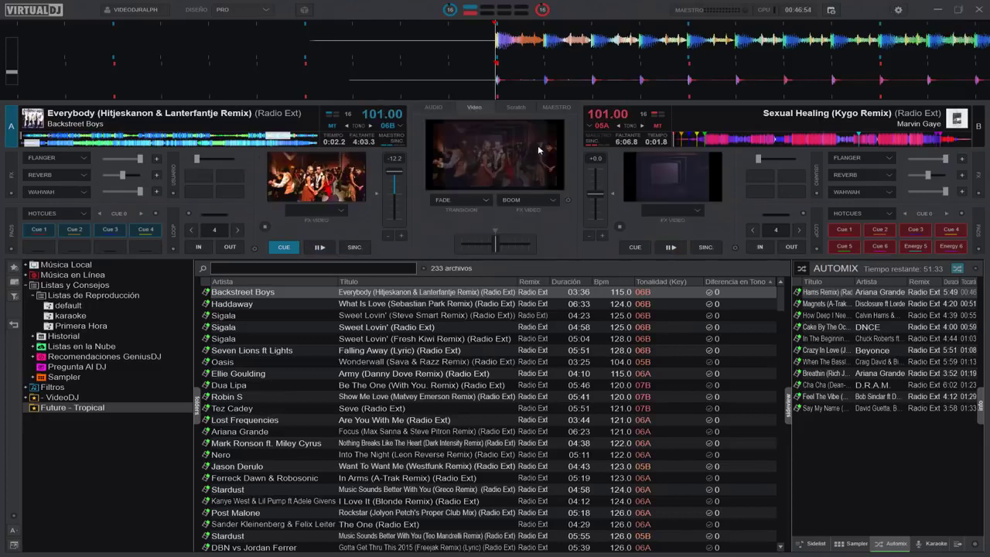
# Toggle the master video preview off and on, leaving it deactivated
pyautogui.click(493, 166)
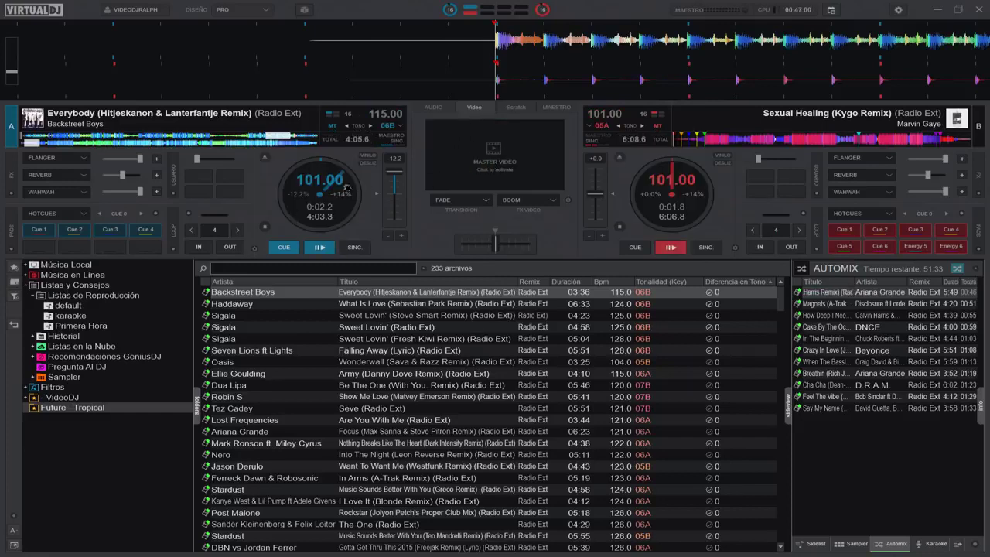
pyautogui.click(489, 171)
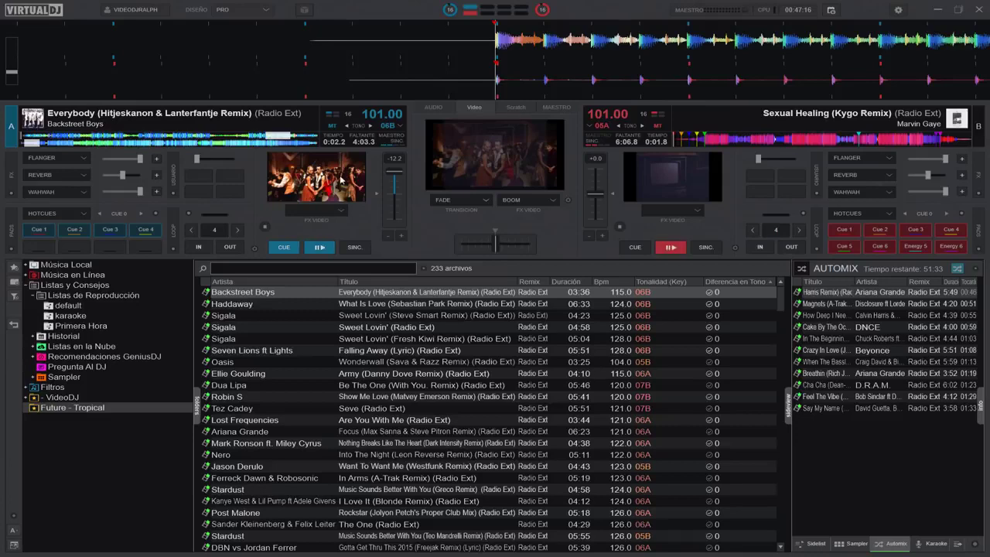
pyautogui.click(489, 159)
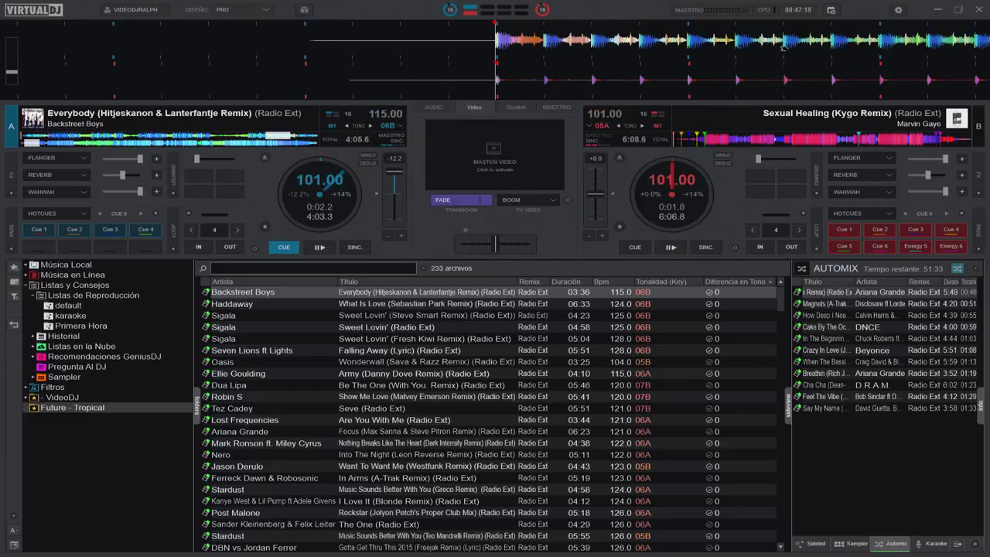
# Open the configuration options and search for sixteenPadsMode
pyautogui.click(898, 10)
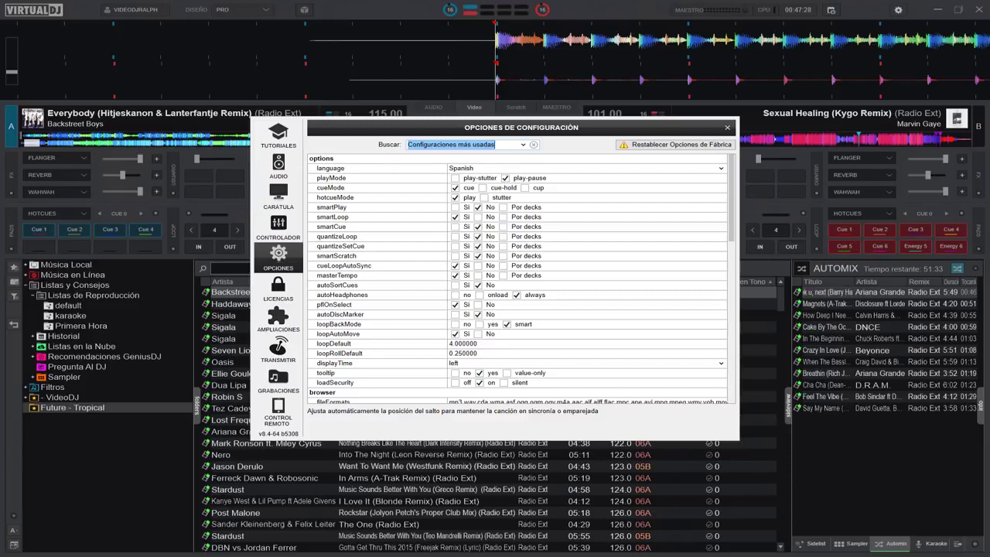
pyautogui.write('sixteenPadsMode')
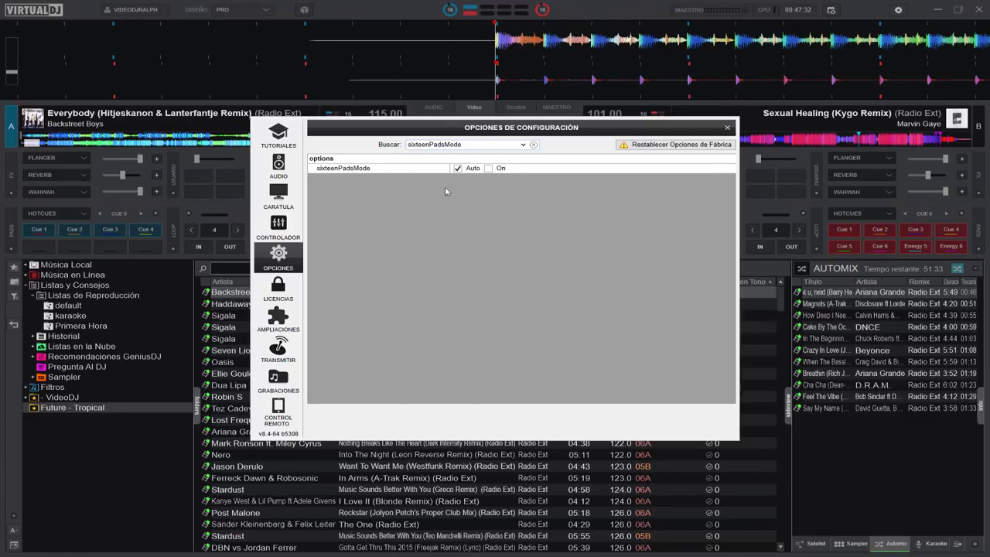
# Look up the endOfSongWarning option, open its value for editing, and move the configuration window clear of deck A's waveform overview
pyautogui.click(358, 175)
pyautogui.hotkey('ctrl', 'a')
pyautogui.write('endofsongwarning')
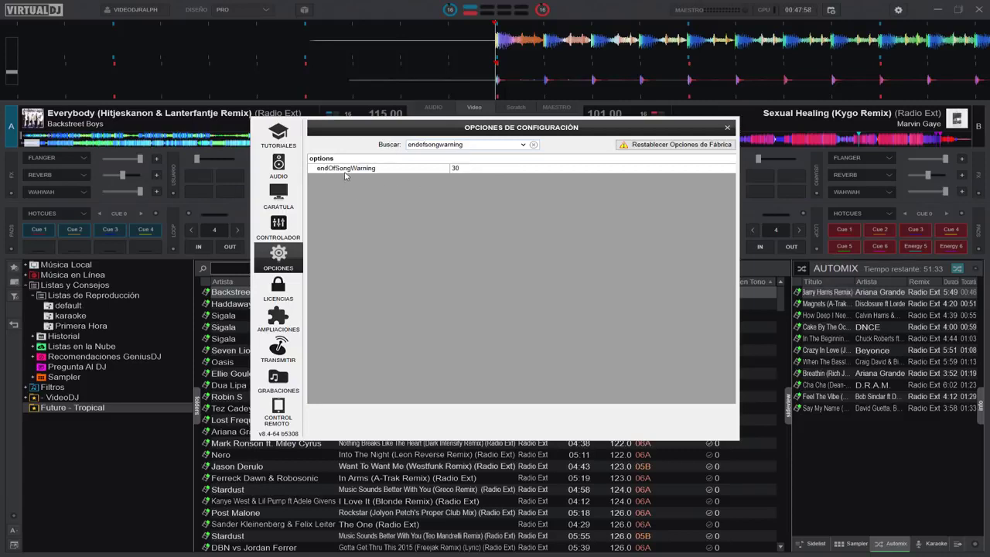
pyautogui.moveTo(376, 136); pyautogui.dragTo(545, 188)
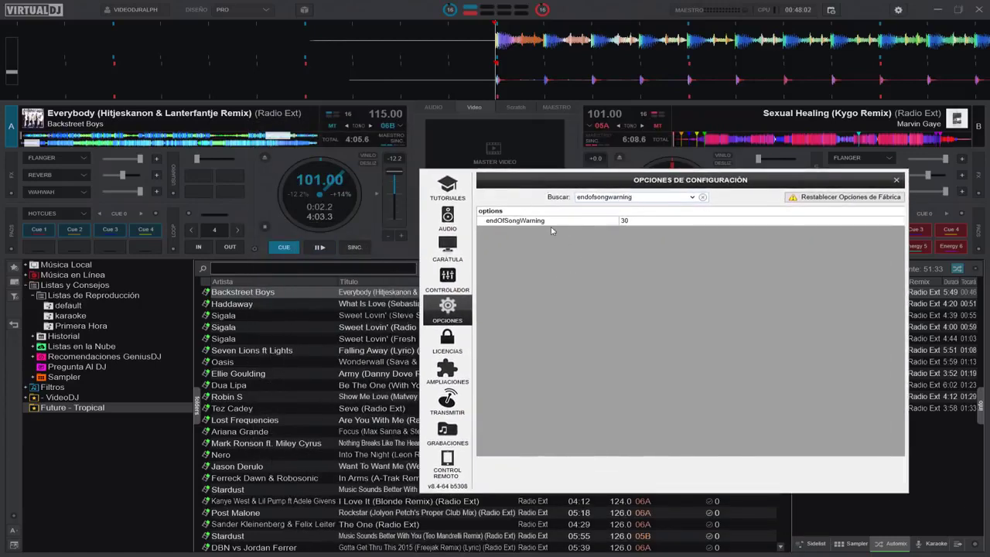
pyautogui.doubleClick(636, 221)
pyautogui.moveTo(809, 183); pyautogui.dragTo(731, 238)
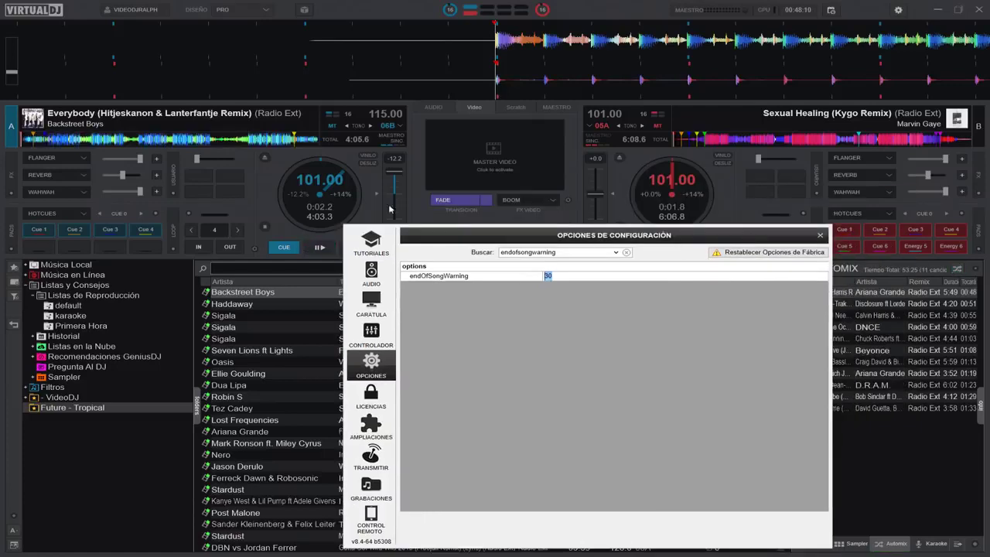
# Jump deck A to several points near the end of the track and play it to check the end-of-song warning
pyautogui.click(272, 139)
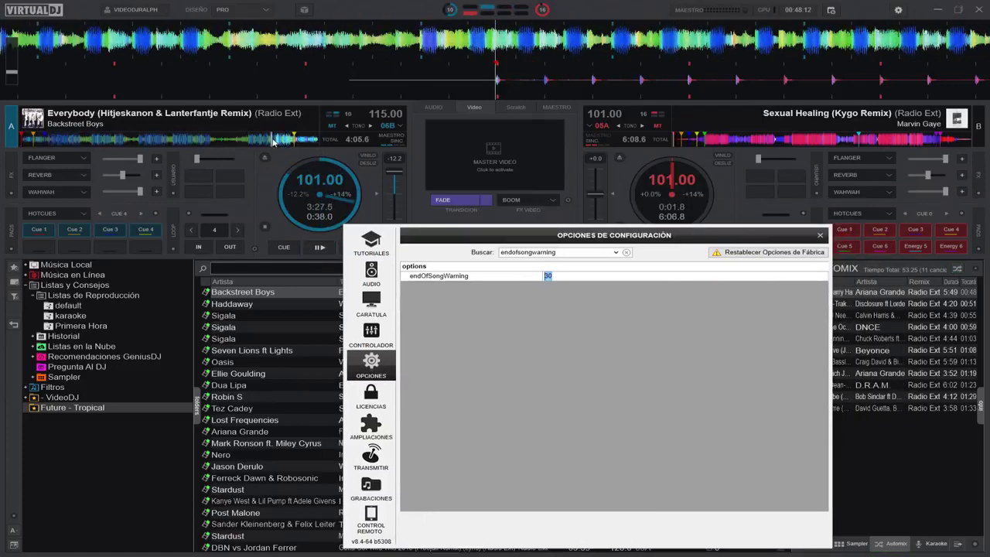
pyautogui.click(312, 140)
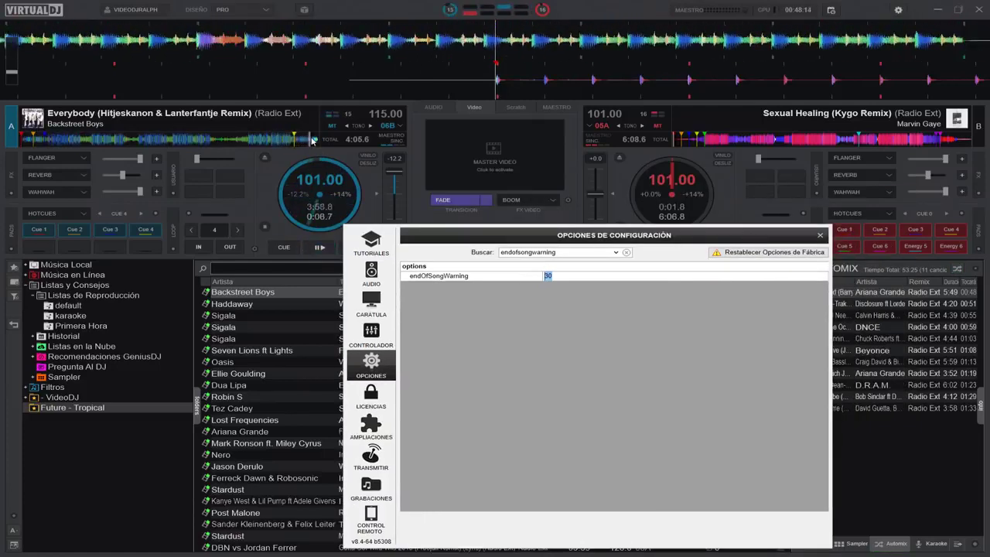
pyautogui.click(286, 140)
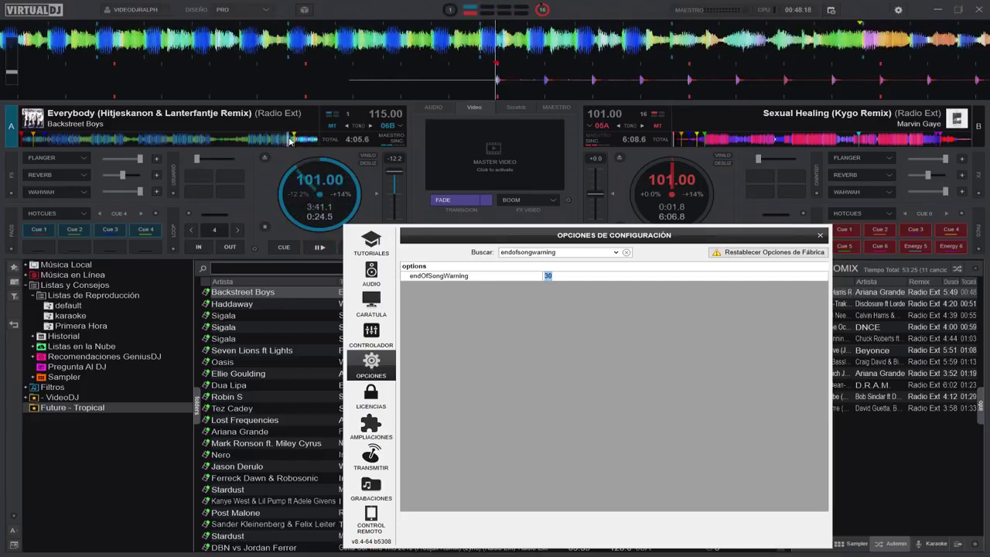
pyautogui.click(289, 140)
pyautogui.click(280, 140)
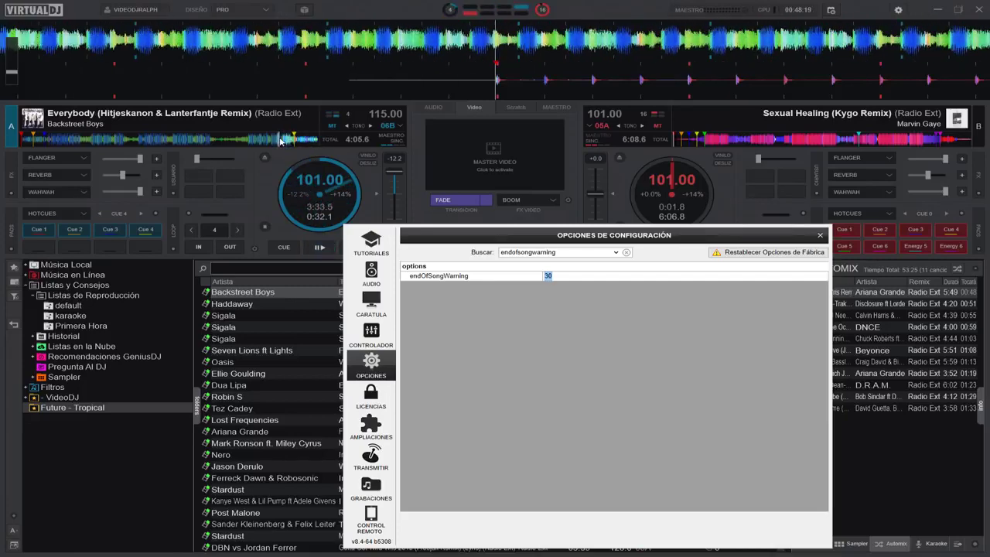
pyautogui.click(320, 248)
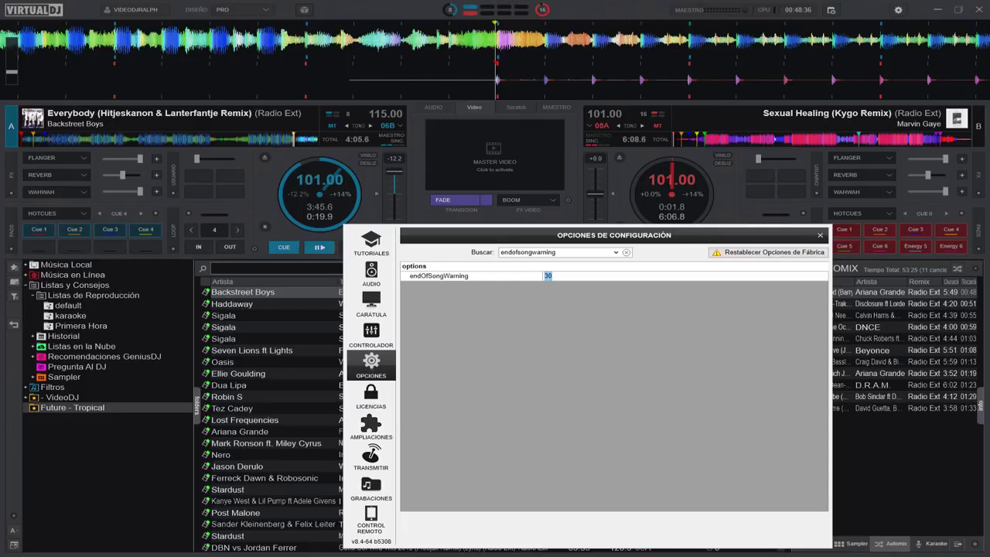
# Search the configuration options for traktorfolder and shift the window slightly
pyautogui.doubleClick(572, 253)
pyautogui.write('traktorfolder')
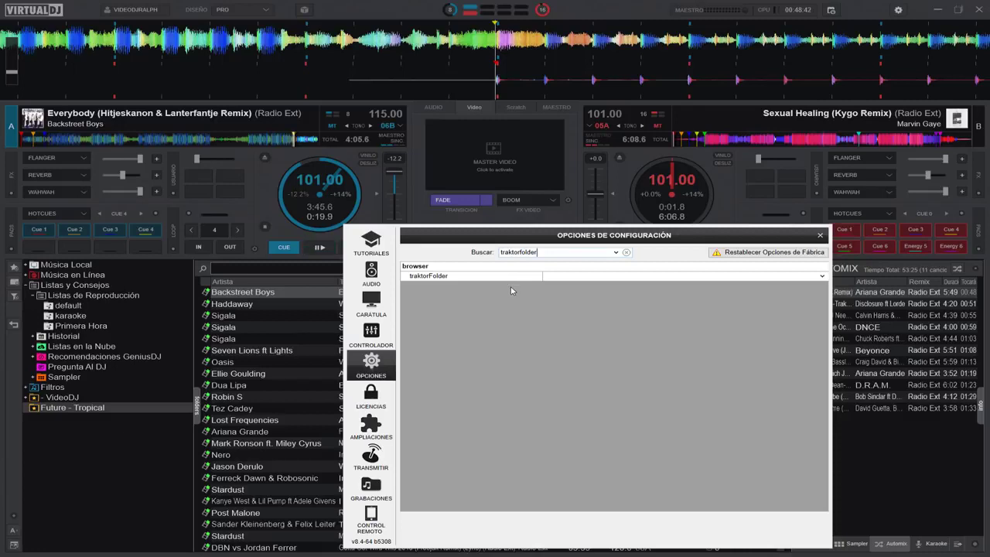
pyautogui.moveTo(632, 245)
pyautogui.mouseDown()
pyautogui.moveTo(621, 222)
pyautogui.moveTo(635, 235)
pyautogui.mouseUp()
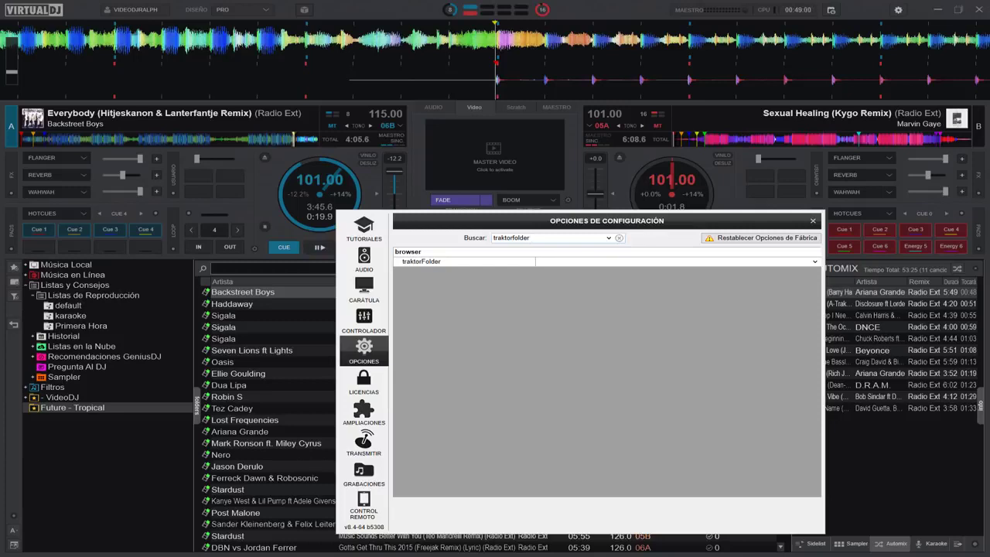
# Look up keyDisplay, move the window off the track keys, and switch the option to Musical and back to Harmonic
pyautogui.doubleClick(544, 238)
pyautogui.write('keydisplay')
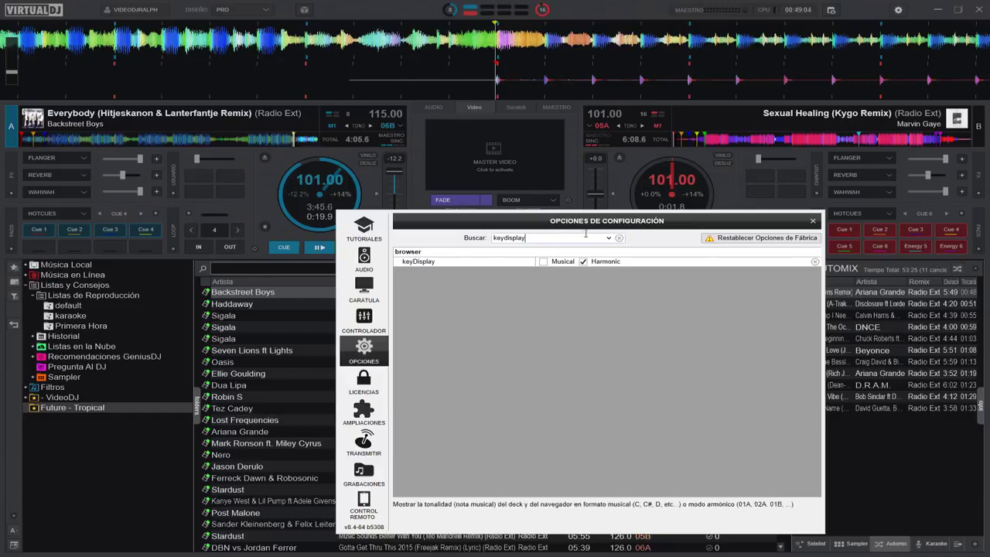
pyautogui.moveTo(591, 225); pyautogui.dragTo(293, 190)
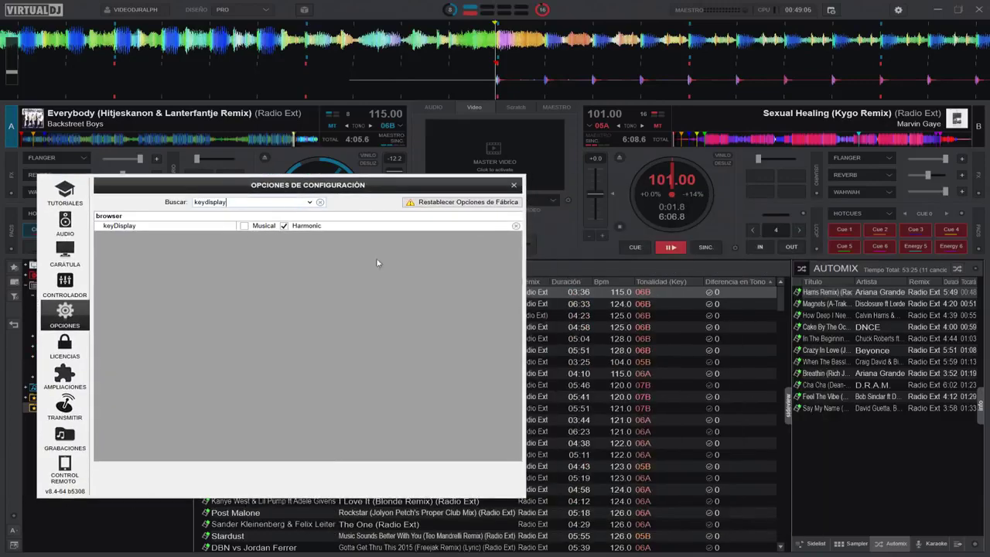
pyautogui.click(244, 226)
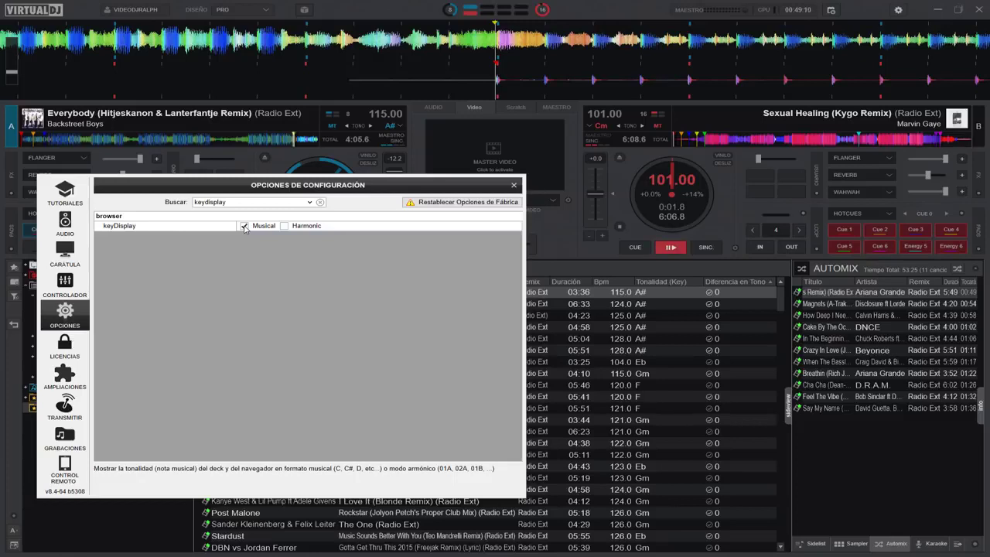
pyautogui.click(283, 225)
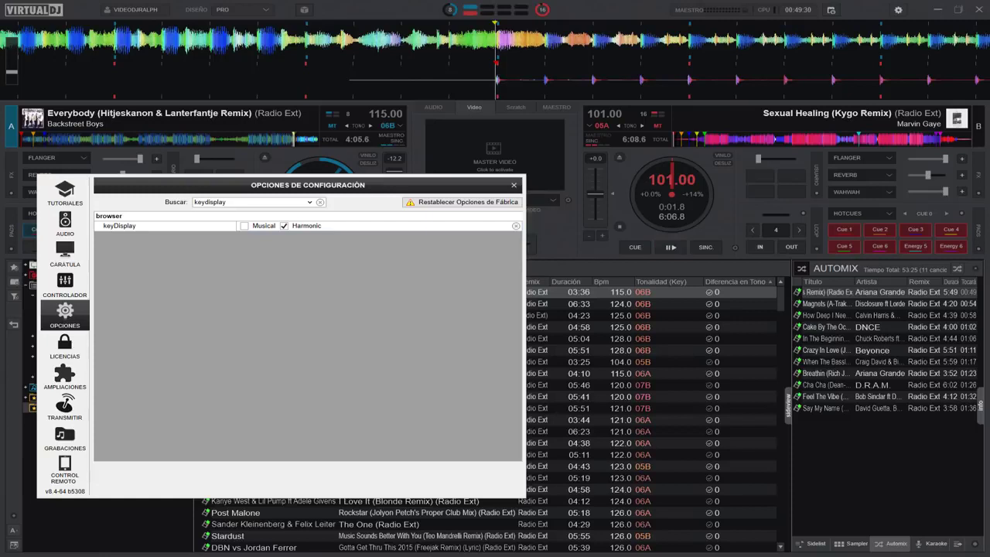
# Look up the lockFolderOrder option and move the configuration window clear of the folder list
pyautogui.moveTo(226, 202); pyautogui.dragTo(167, 201)
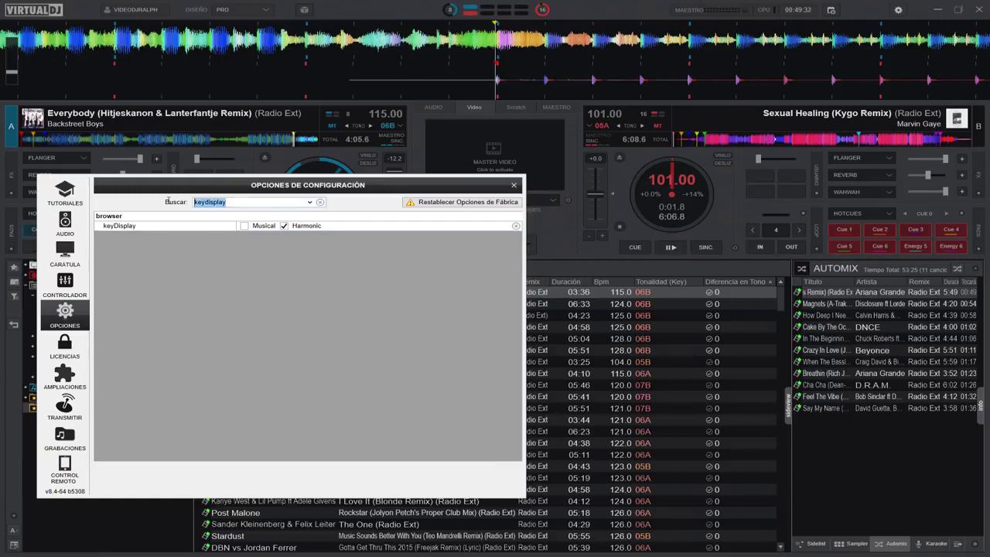
pyautogui.write('lockfolderorder')
pyautogui.moveTo(234, 189); pyautogui.dragTo(546, 237)
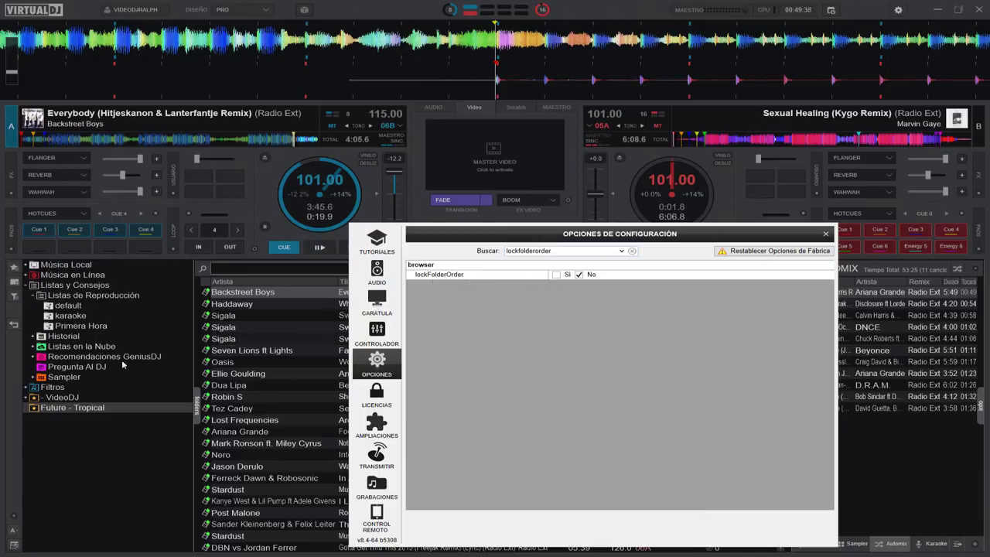
# Expand the VideoDJ folder and move its 1980s subfolder below 2016 and back between 1970s and 1990s
pyautogui.click(27, 397)
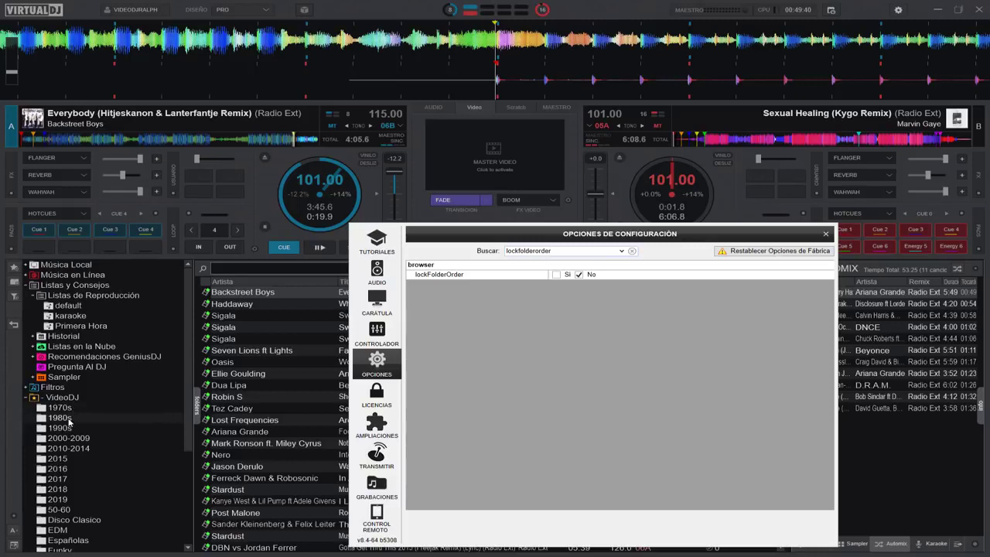
pyautogui.moveTo(68, 418); pyautogui.dragTo(85, 474)
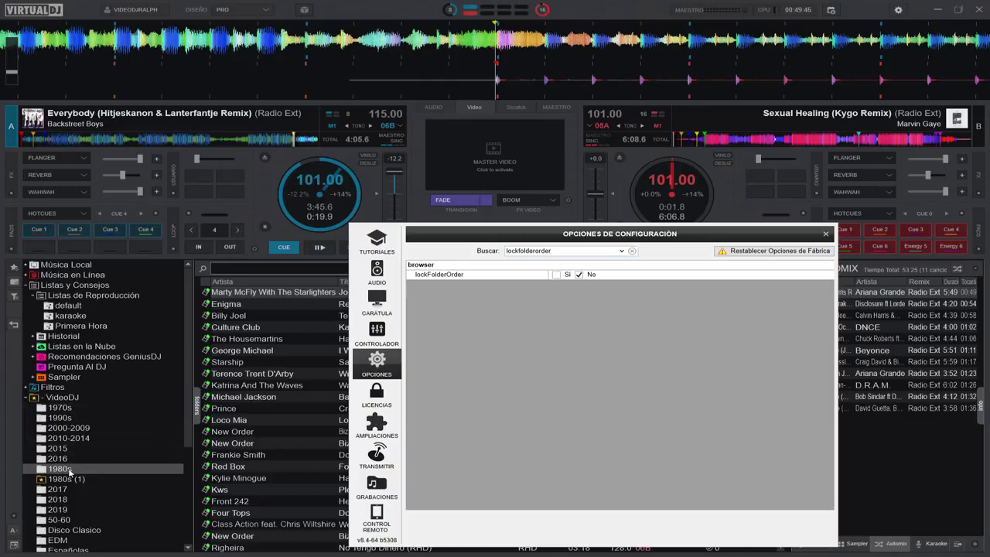
pyautogui.moveTo(68, 472); pyautogui.dragTo(78, 415)
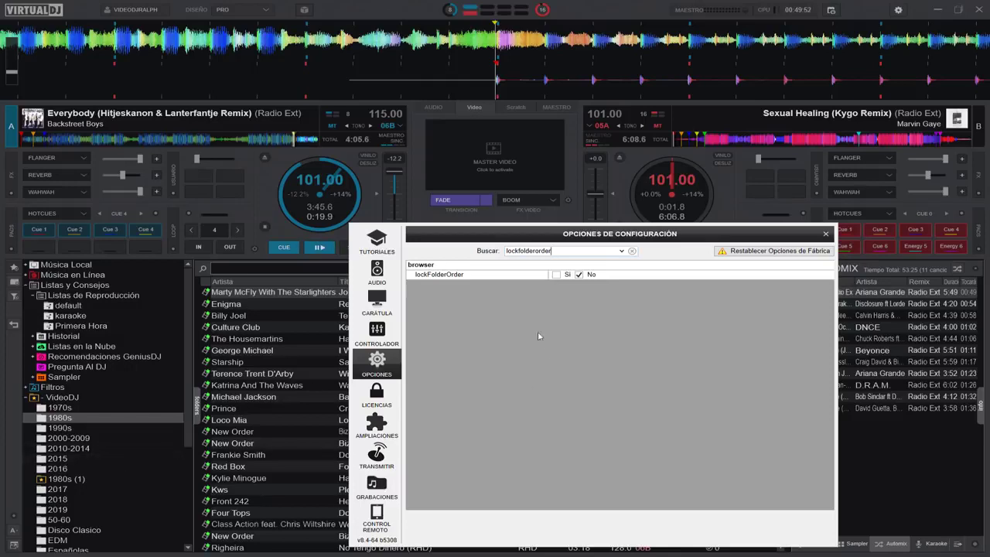
# Set lockFolderOrder to Sí and try the folder lock on several VideoDJ subfolders, such as Disco Clasico, 2017 and 2016
pyautogui.click(556, 275)
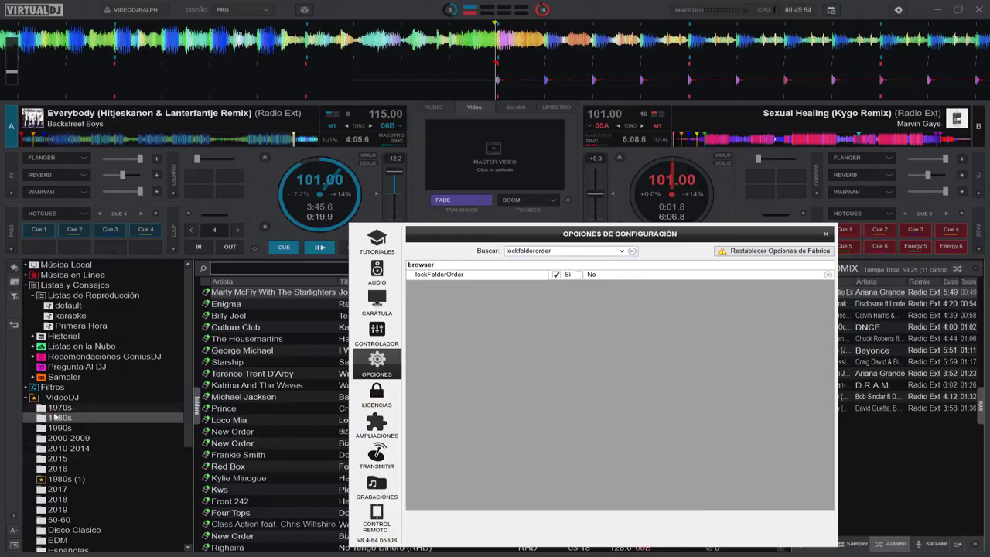
pyautogui.click(67, 529)
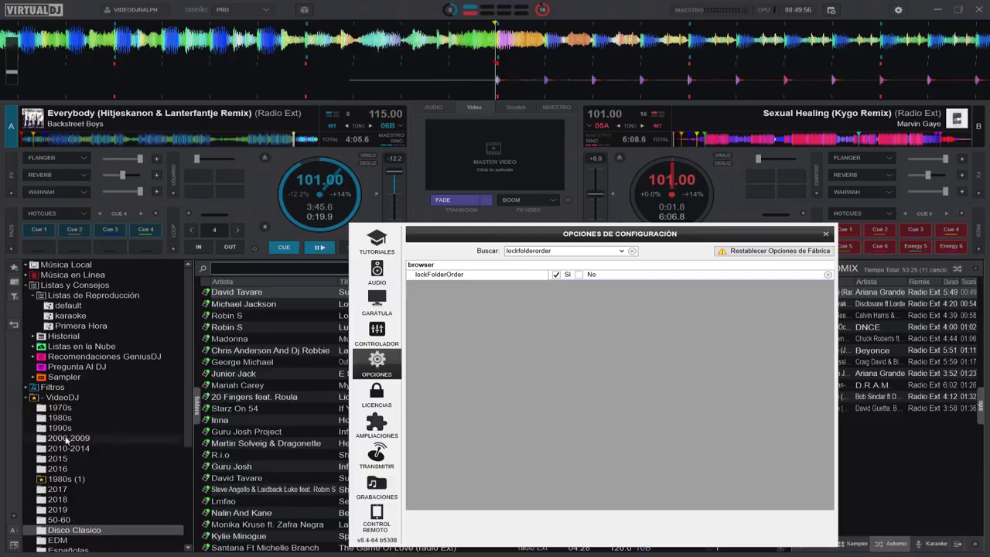
pyautogui.click(66, 439)
pyautogui.click(64, 427)
pyautogui.click(67, 448)
pyautogui.click(57, 489)
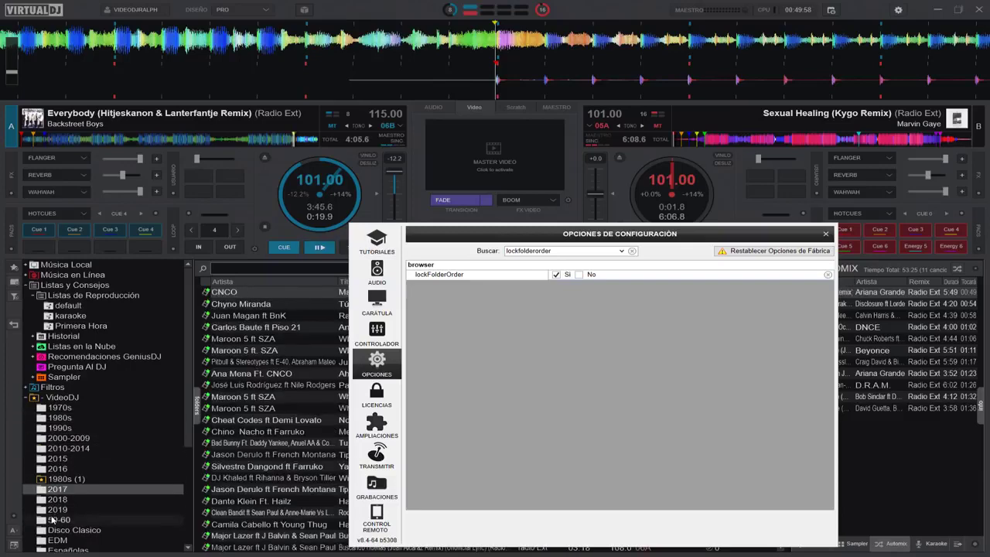
pyautogui.click(53, 520)
pyautogui.click(62, 448)
pyautogui.click(60, 417)
pyautogui.click(57, 469)
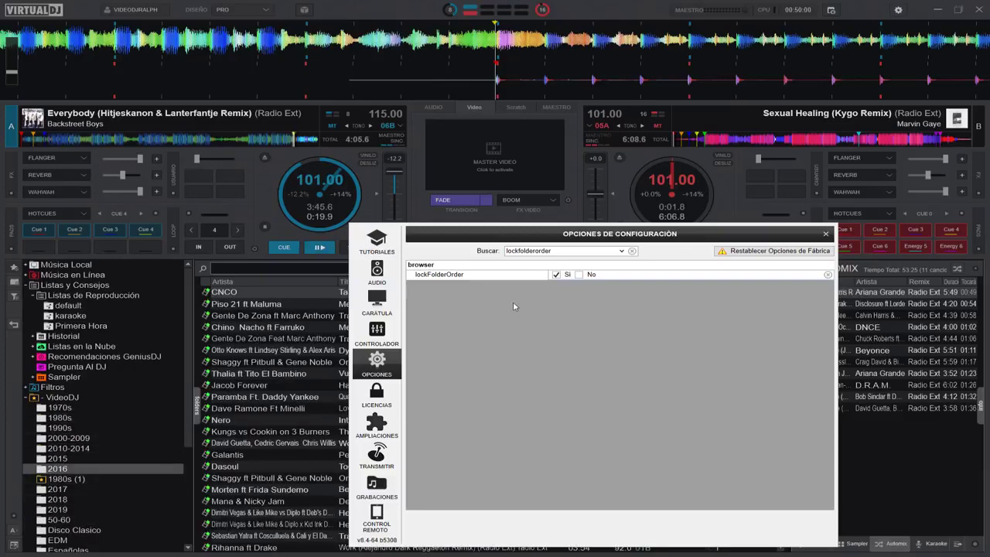
pyautogui.moveTo(617, 235); pyautogui.dragTo(488, 192)
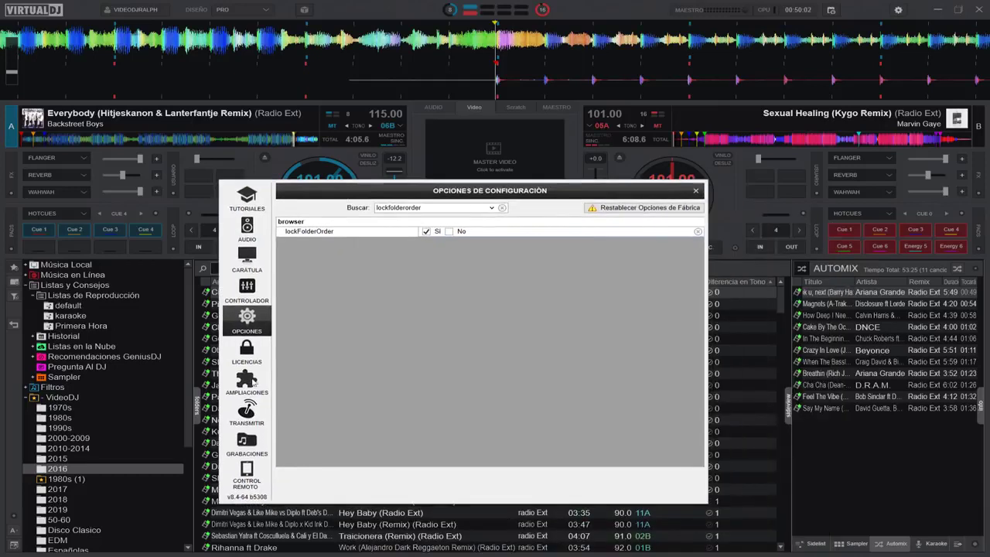
pyautogui.scroll(-5, 75, 424)
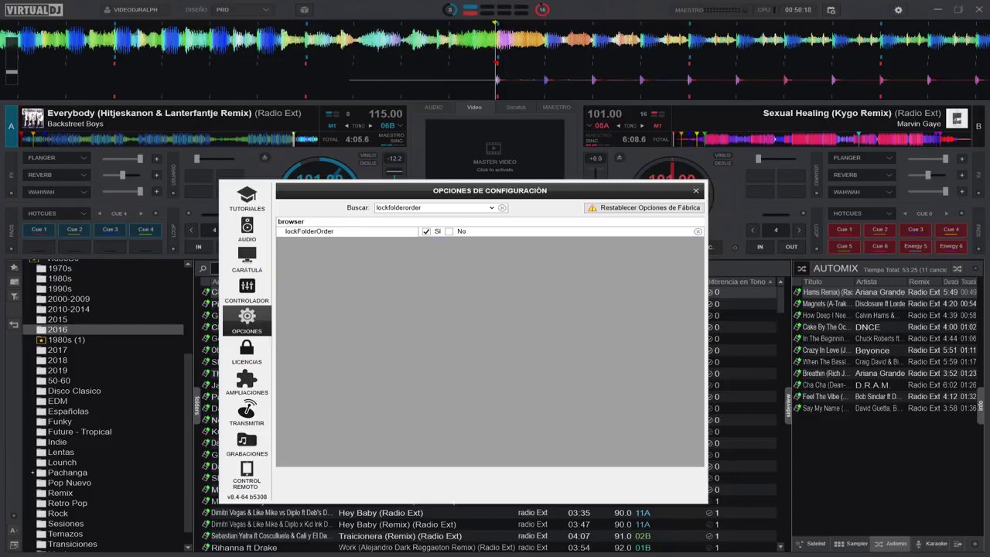
# Look up the writeHistory option and move the configuration window away from the folder list
pyautogui.doubleClick(415, 207)
pyautogui.write('writehistory')
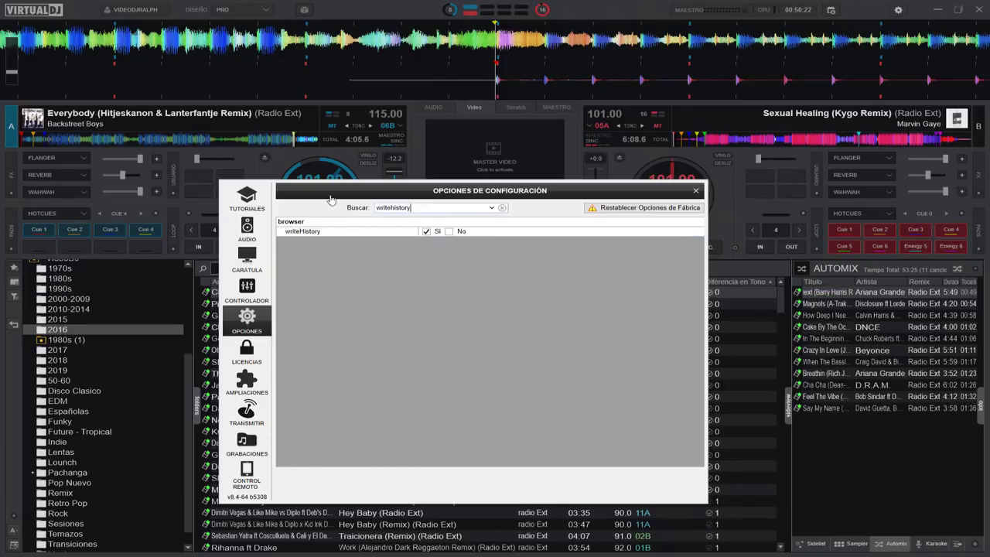
pyautogui.moveTo(327, 194); pyautogui.dragTo(513, 216)
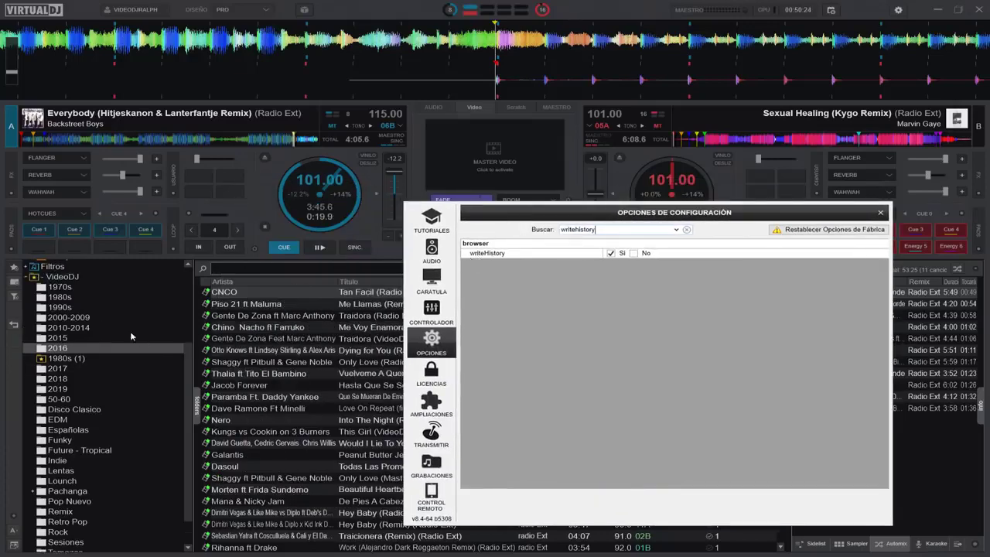
# View the Historial folder with Listas de Reproducción collapsed, and set writeHistory to No
pyautogui.scroll(5, 110, 323)
pyautogui.click(62, 337)
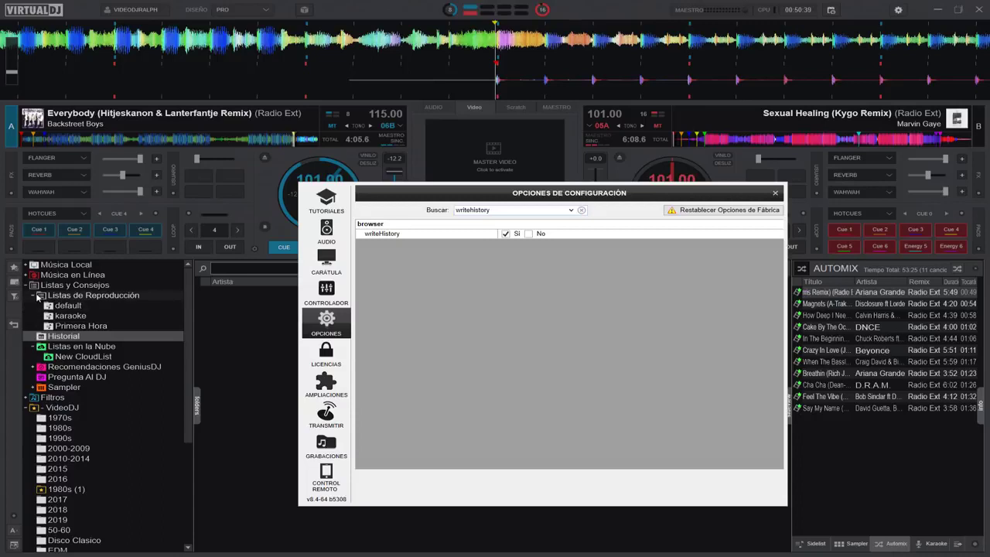
pyautogui.click(35, 297)
pyautogui.click(32, 296)
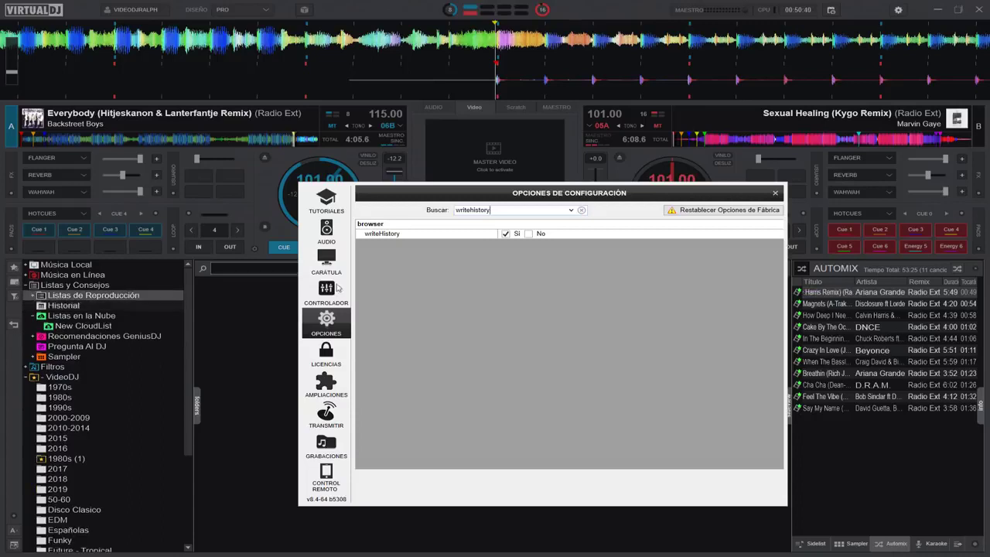
pyautogui.click(529, 235)
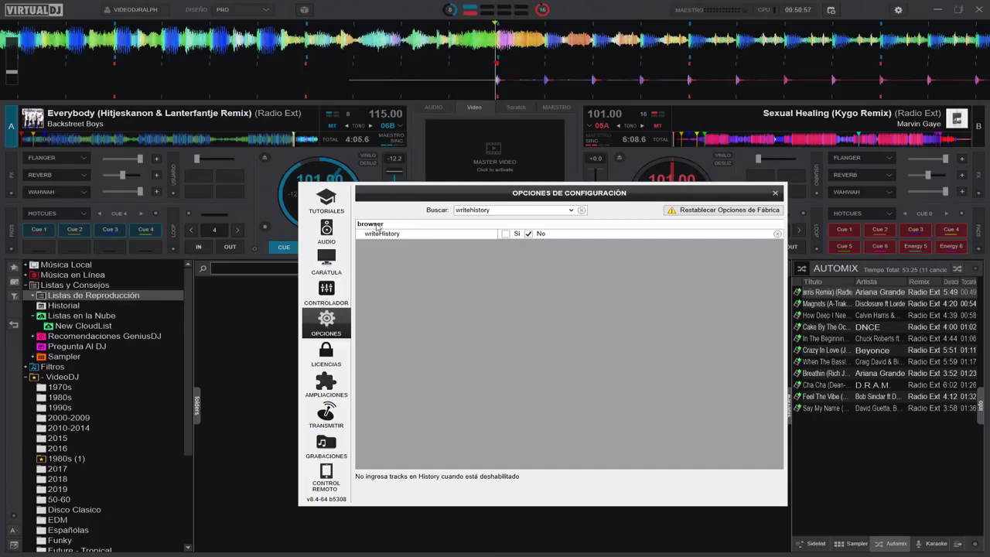
# Look up the autoPitchLock option, keep its window clear of the decks, and set deck A's pitch to about +0.3%
pyautogui.hotkey('ctrl', 'a')
pyautogui.write('autopitchlock')
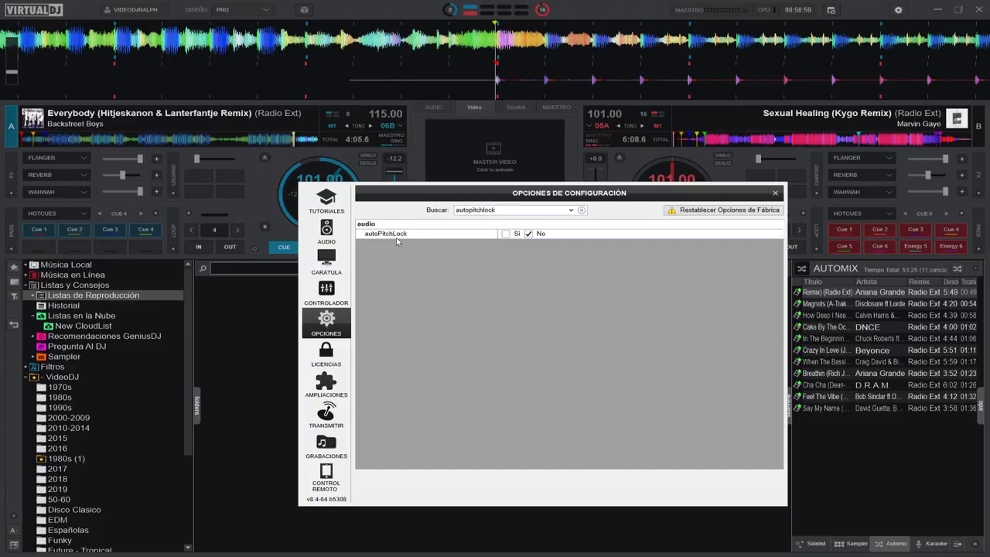
pyautogui.moveTo(396, 239)
pyautogui.moveTo(504, 193); pyautogui.dragTo(540, 304)
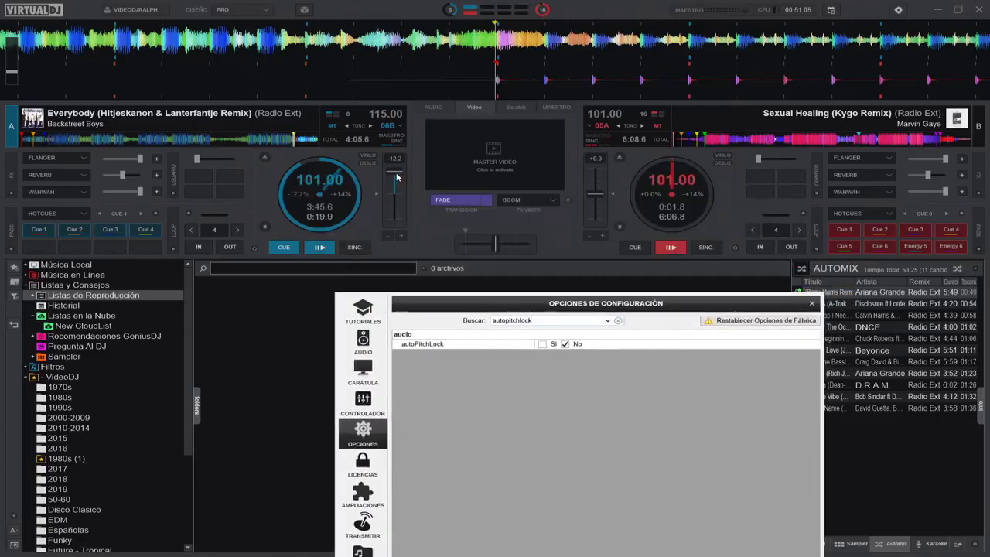
pyautogui.moveTo(397, 179); pyautogui.dragTo(397, 200)
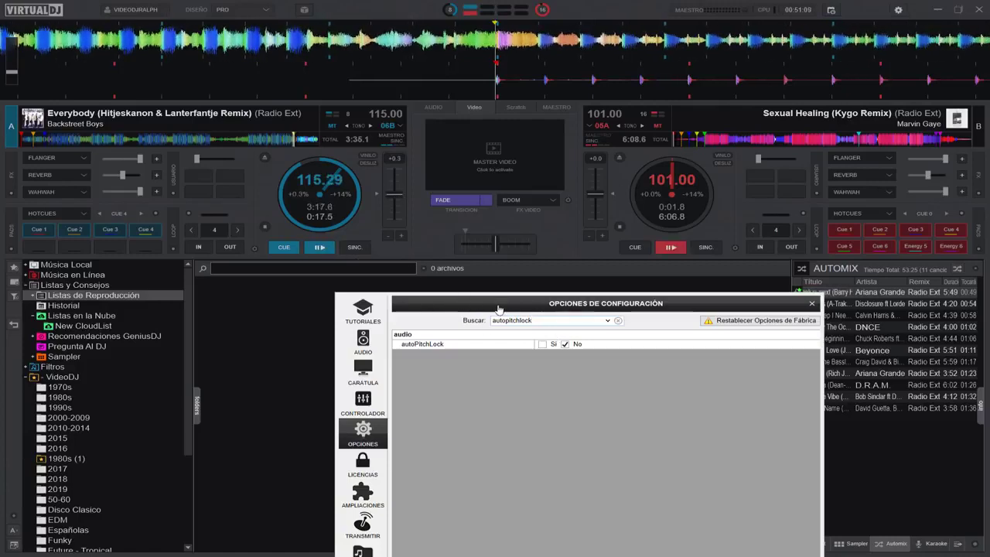
# Open the 1980s subfolder of VideoDJ with its track list uncovered, and sort the tracks by Bpm
pyautogui.moveTo(502, 309); pyautogui.dragTo(501, 351)
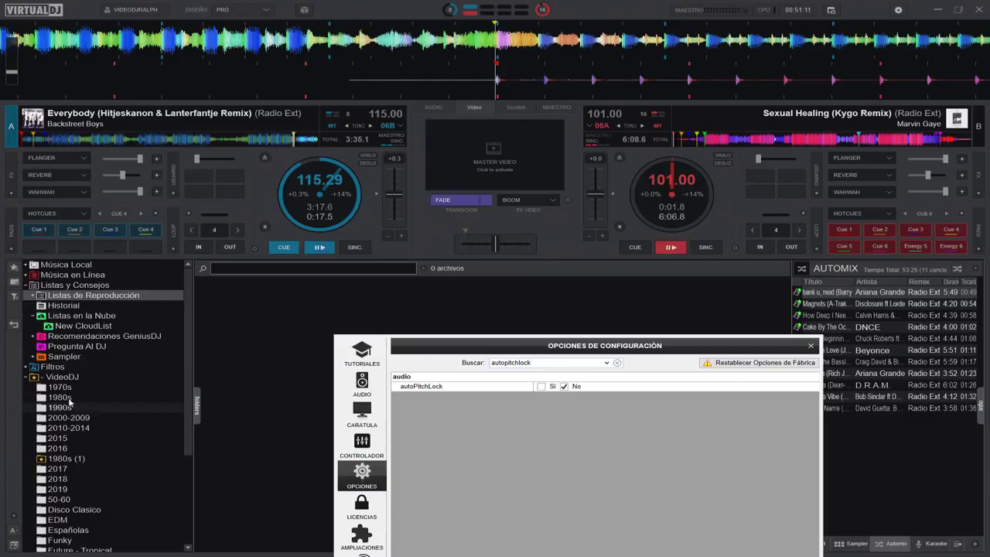
pyautogui.click(60, 397)
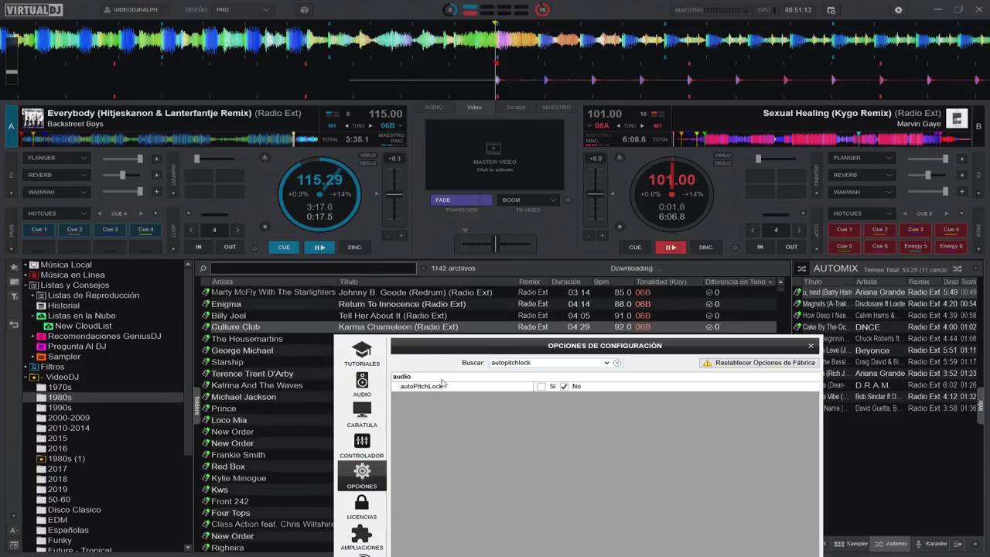
pyautogui.moveTo(468, 345); pyautogui.dragTo(466, 493)
pyautogui.scroll(-6, 647, 306)
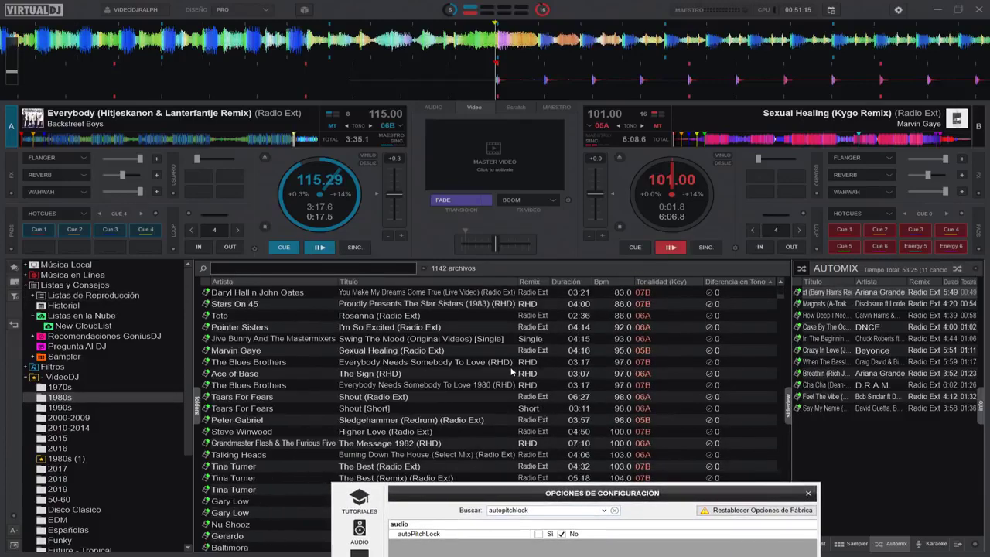
pyautogui.click(602, 282)
pyautogui.scroll(-5, 529, 391)
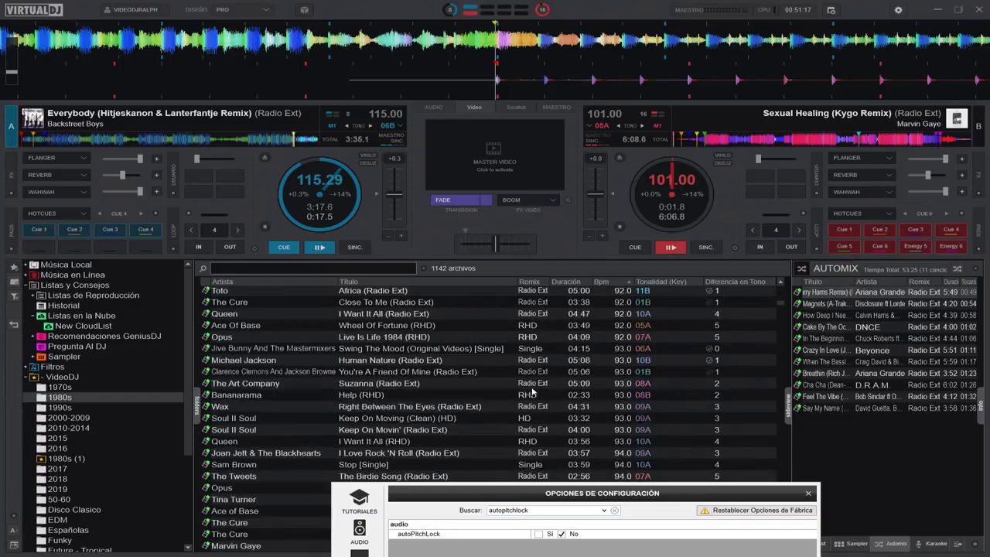
pyautogui.scroll(-15, 529, 390)
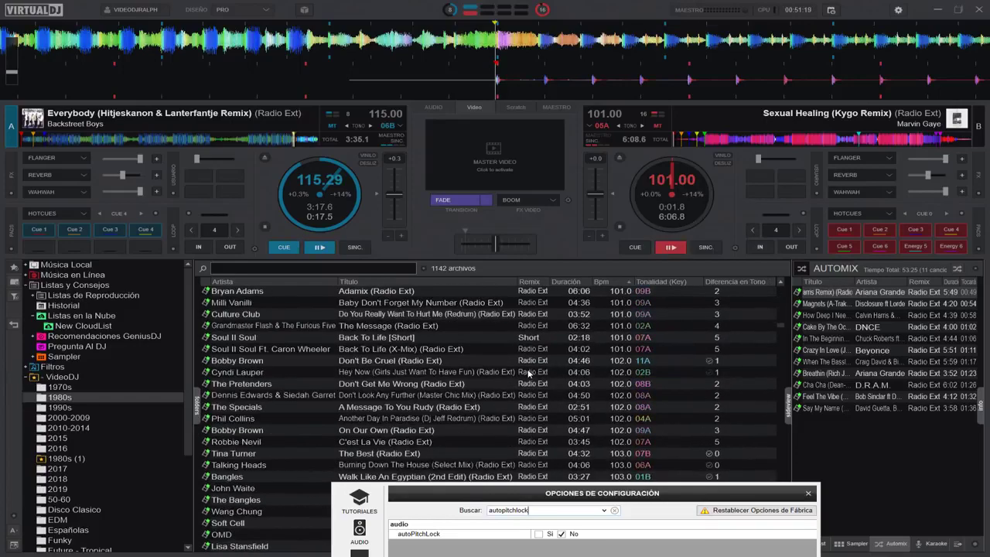
# Browse the tracks around 105 BPM and load Walk This Way (Radio Ext) onto deck A
pyautogui.scroll(-7, 529, 373)
pyautogui.click(390, 348)
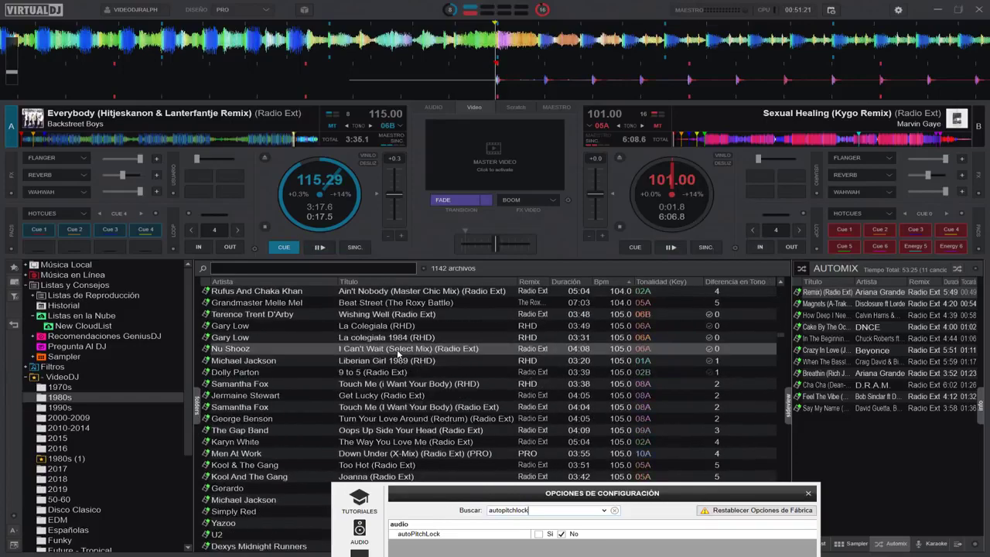
pyautogui.click(398, 338)
pyautogui.moveTo(398, 326); pyautogui.dragTo(373, 340)
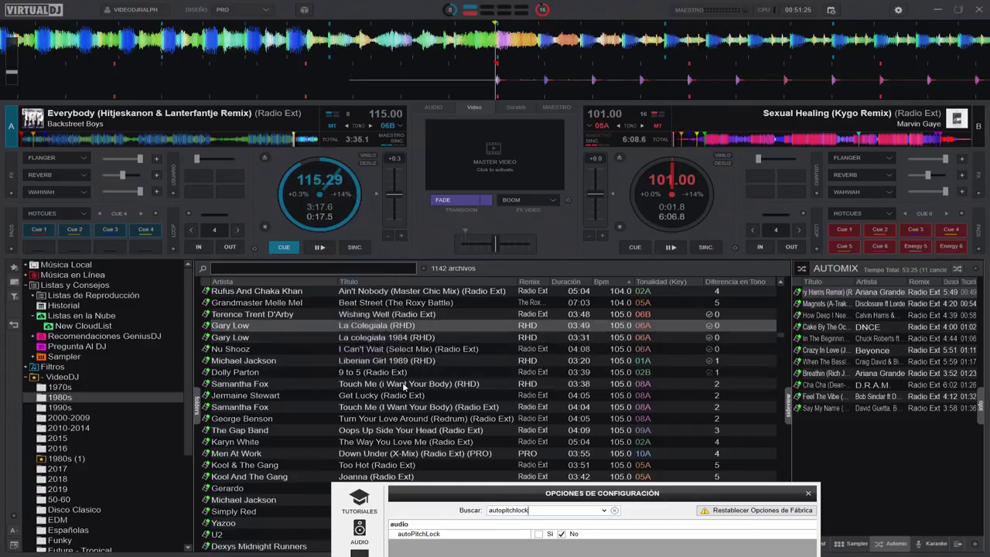
pyautogui.click(381, 349)
pyautogui.scroll(-3, 355, 386)
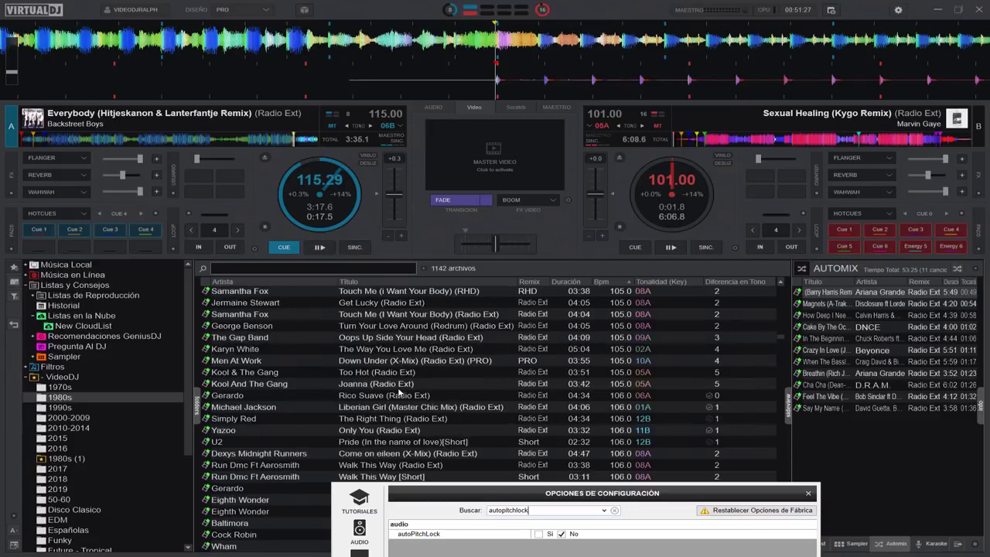
pyautogui.scroll(-3, 355, 391)
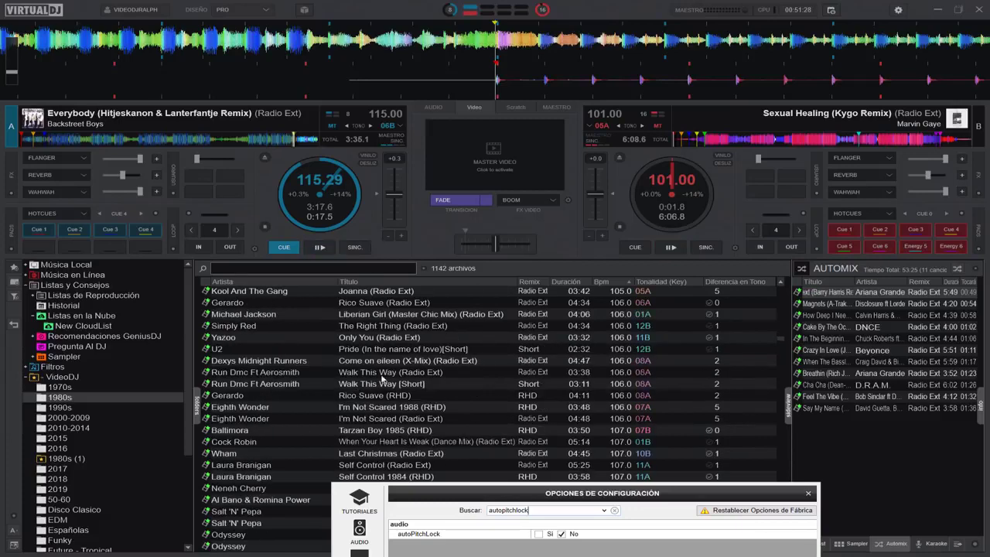
pyautogui.click(384, 372)
pyautogui.moveTo(384, 372); pyautogui.dragTo(346, 197)
# Load Tarzan Boy 1985 (RHD) onto deck B and sync its tempo with deck A
pyautogui.scroll(-2, 378, 385)
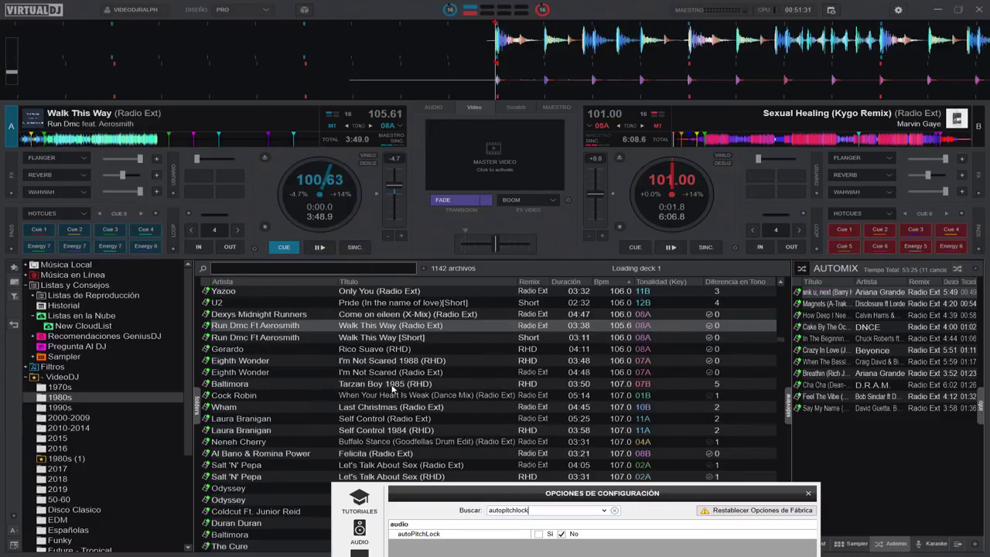
pyautogui.click(378, 384)
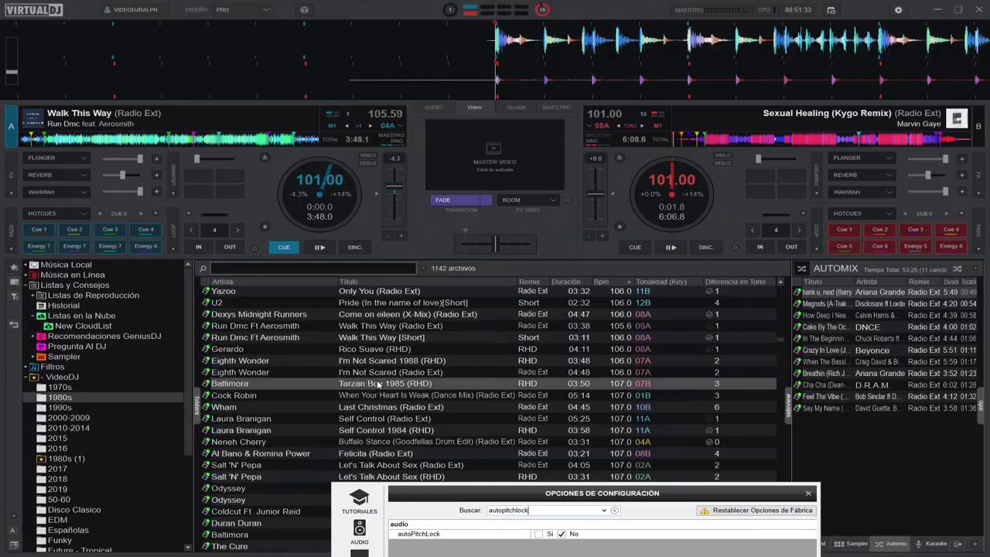
pyautogui.scroll(-1, 408, 371)
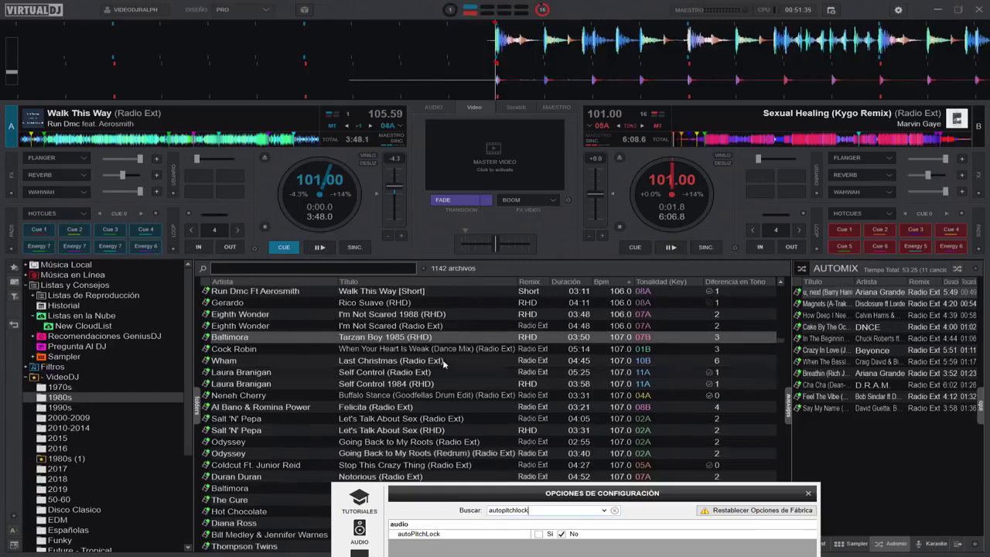
pyautogui.moveTo(386, 337); pyautogui.dragTo(670, 219)
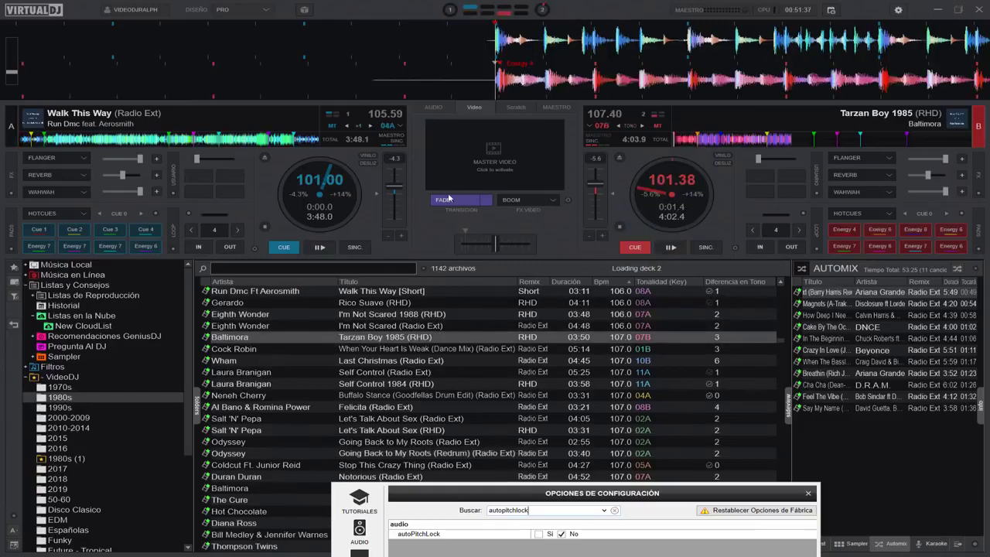
pyautogui.click(708, 249)
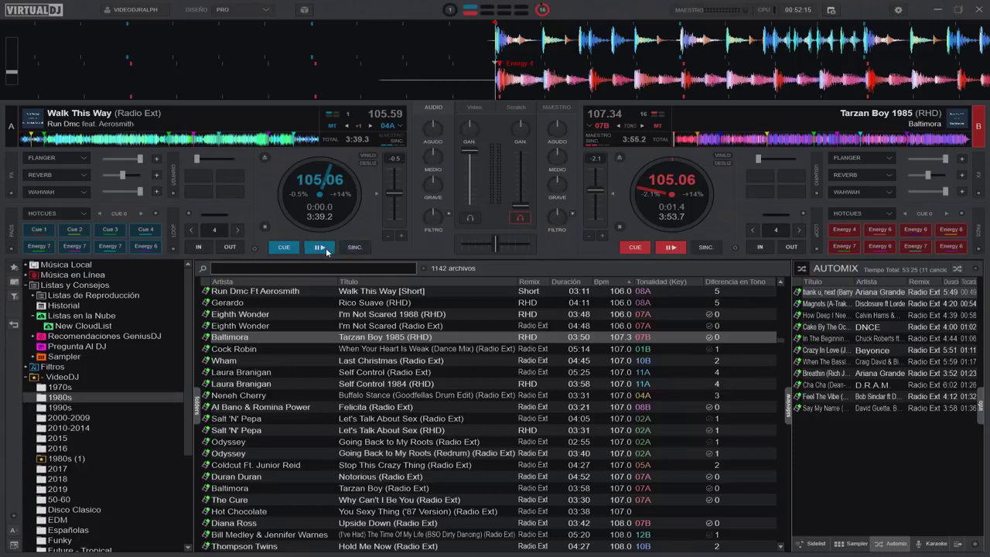
# Play both decks with deck A's volume lowered, try deck A's pitch at about -0.7%, and return both to their cue points
pyautogui.click(319, 248)
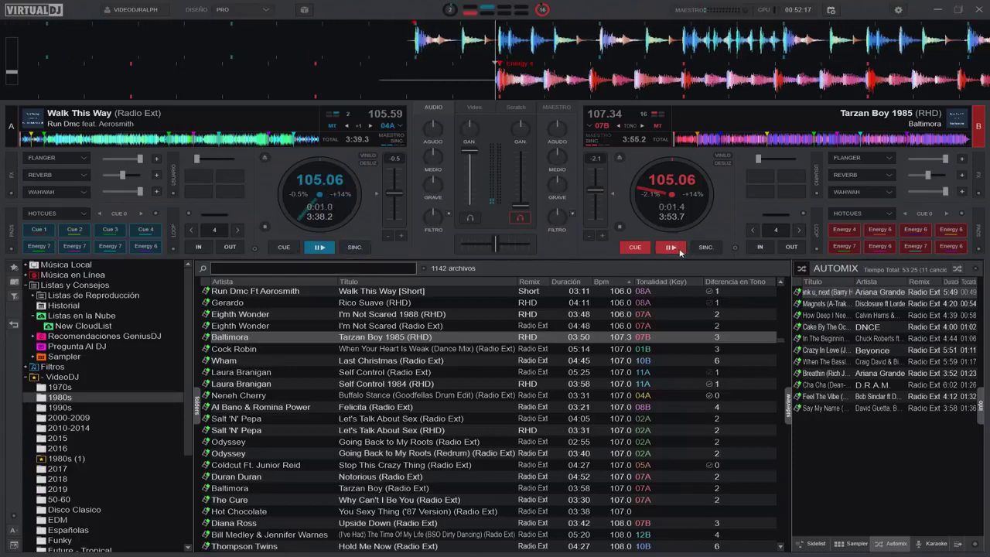
pyautogui.moveTo(474, 158); pyautogui.dragTo(473, 203)
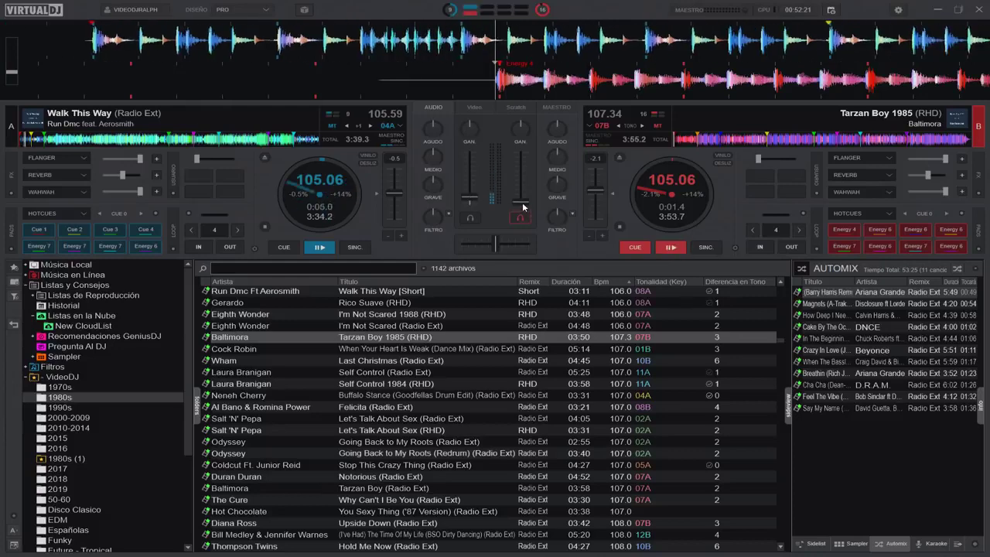
pyautogui.click(667, 247)
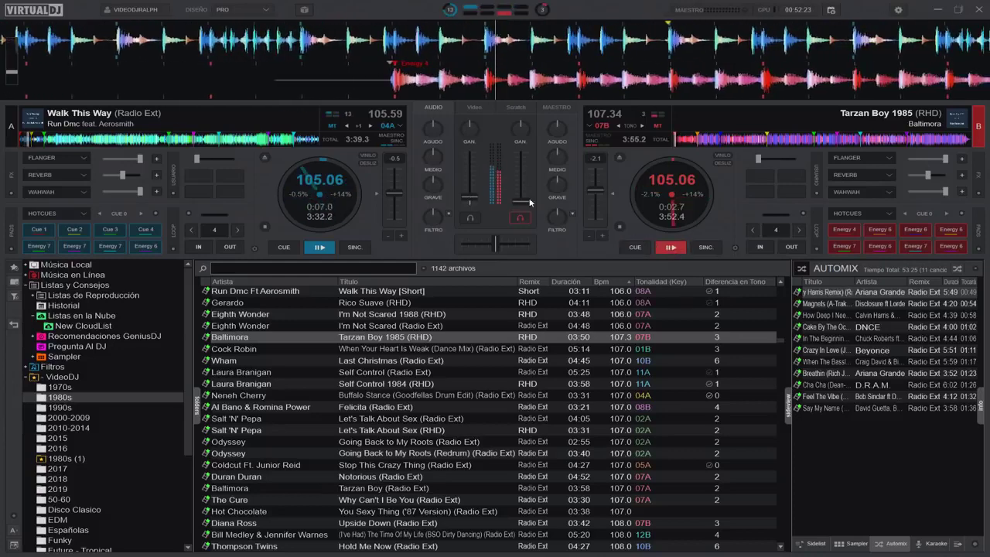
pyautogui.moveTo(395, 192)
pyautogui.mouseDown()
pyautogui.moveTo(395, 203)
pyautogui.moveTo(399, 176)
pyautogui.moveTo(397, 205)
pyautogui.moveTo(397, 179)
pyautogui.moveTo(396, 191)
pyautogui.mouseUp()
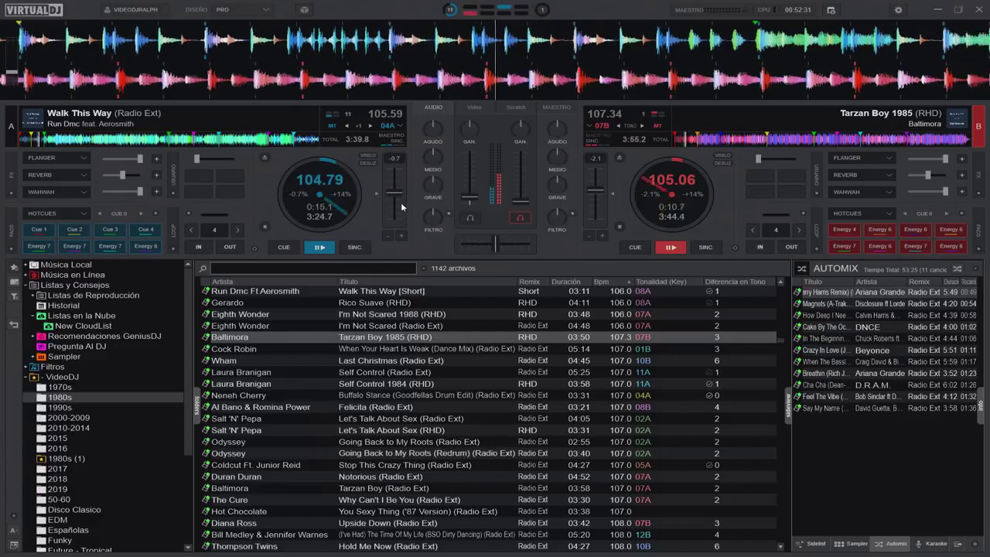
pyautogui.click(284, 246)
pyautogui.click(633, 246)
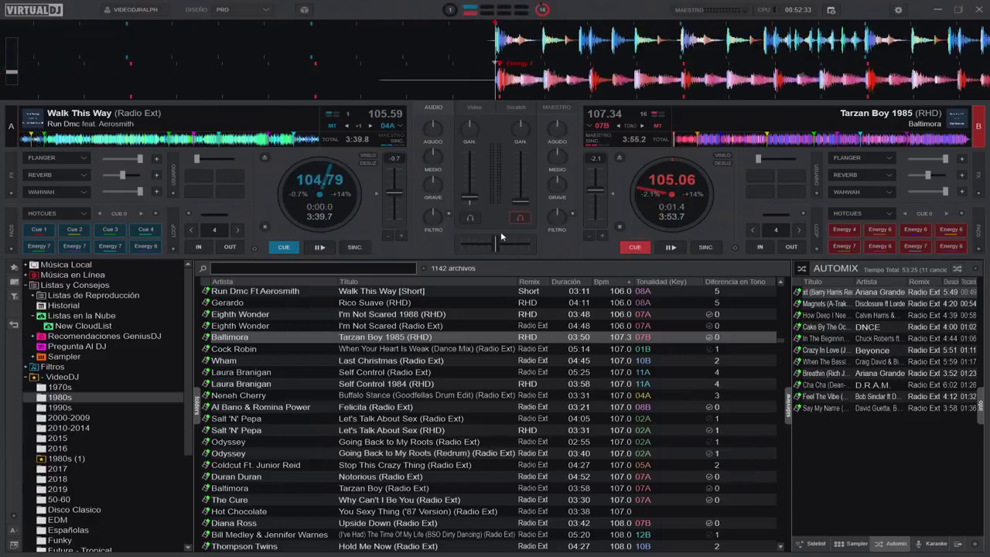
# Find autoPitchLock in the configuration options, set it to Sí, and close the configuration window
pyautogui.click(898, 10)
pyautogui.write('key')
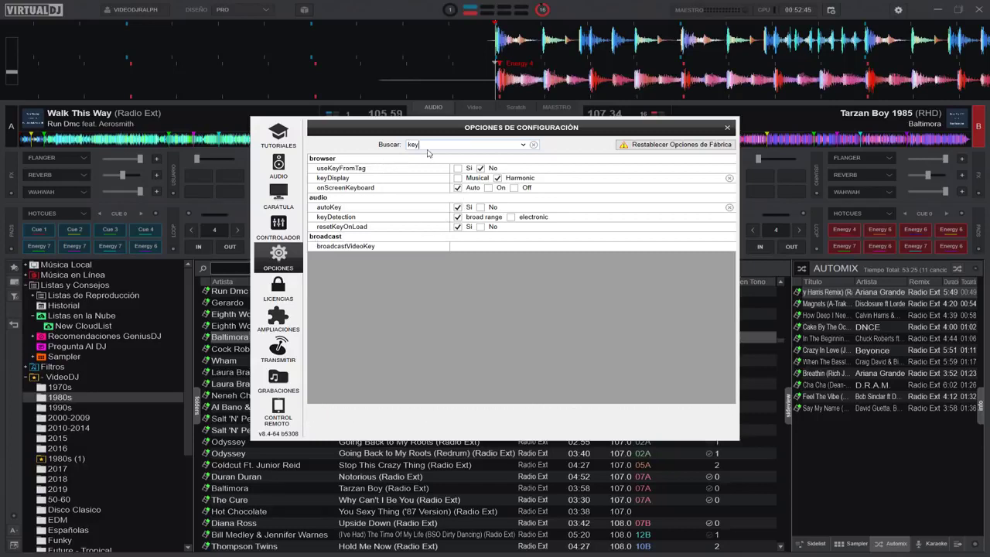
pyautogui.moveTo(427, 148); pyautogui.dragTo(377, 149)
pyautogui.write('autopitchlock')
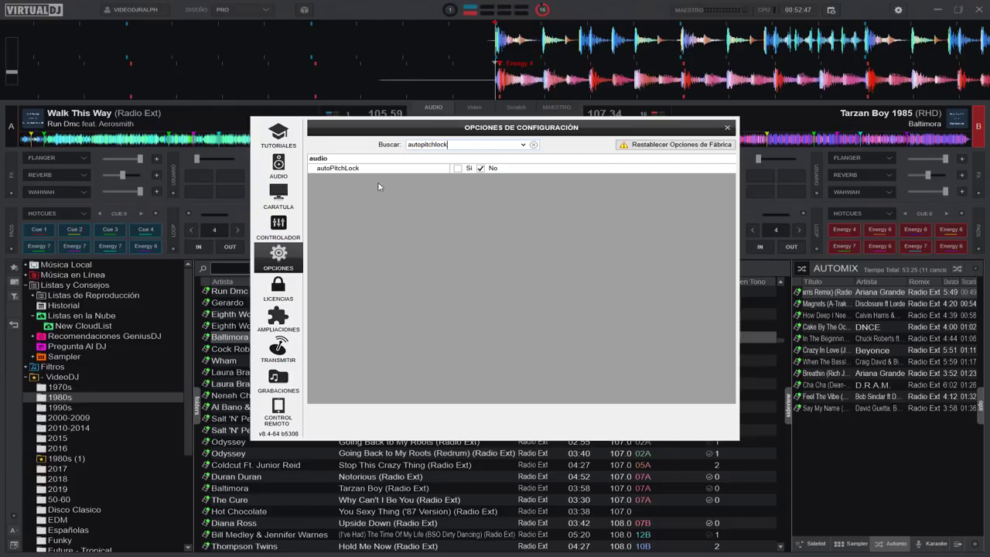
pyautogui.click(458, 169)
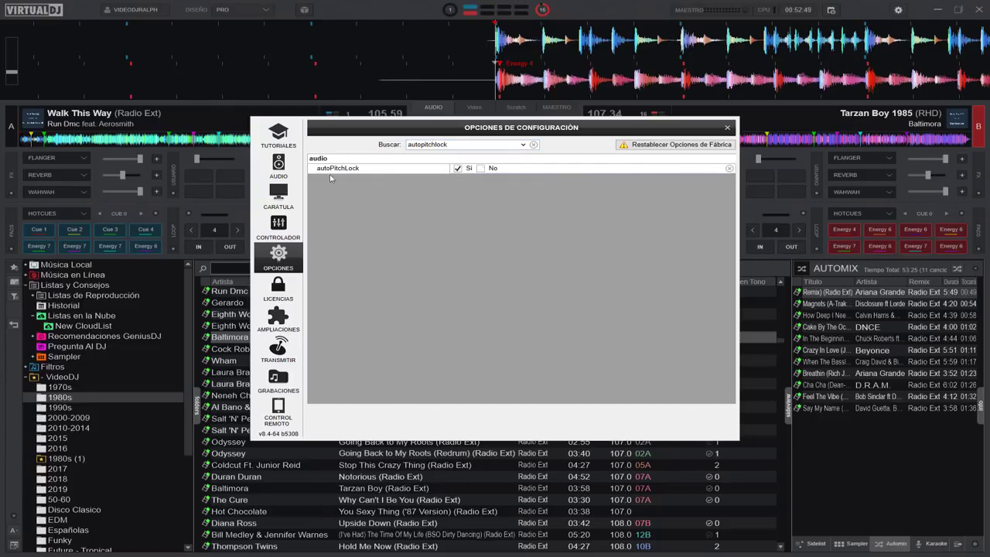
pyautogui.click(727, 127)
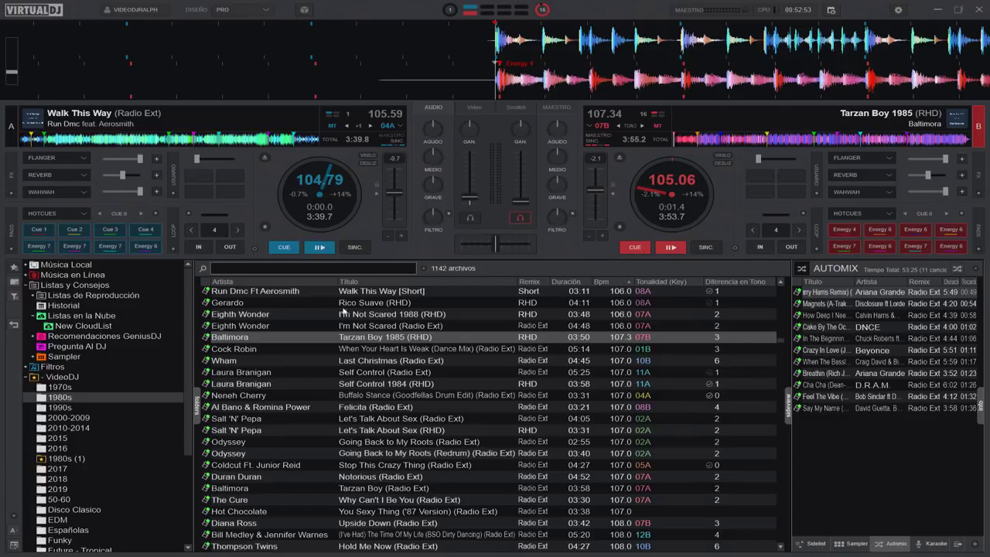
# Load Self Control 1984 (RHD) onto deck A and Hold Me Now (Radio Ext) onto deck B
pyautogui.doubleClick(407, 382)
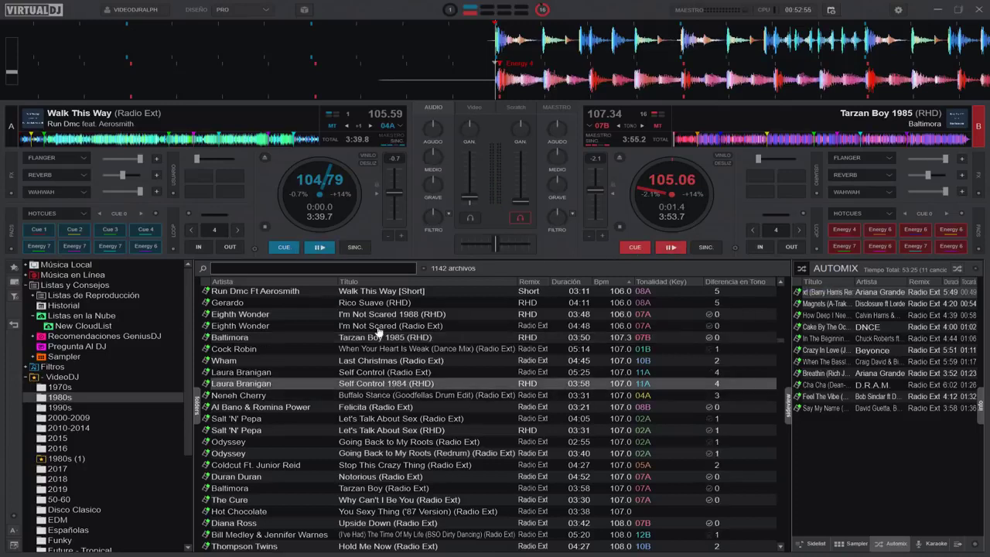
pyautogui.click(495, 418)
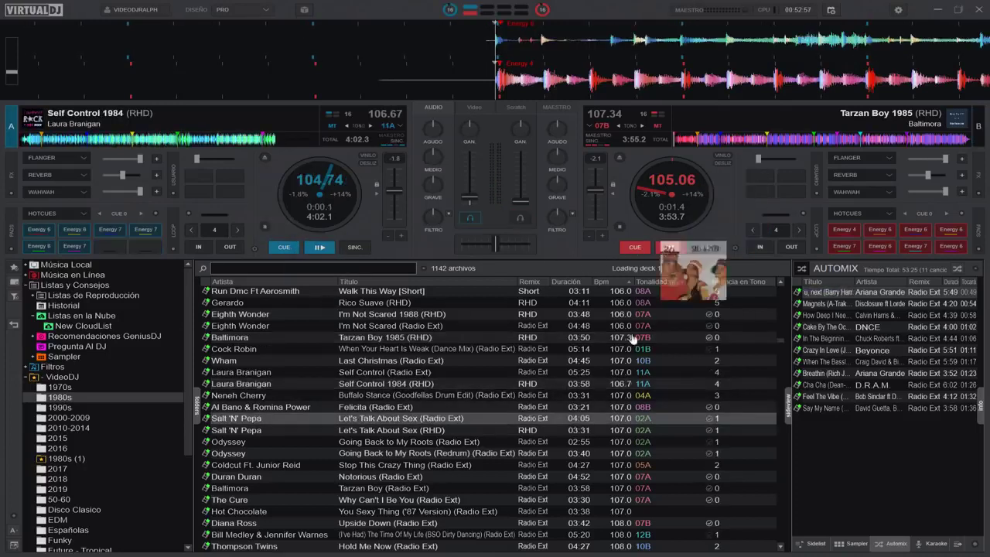
pyautogui.scroll(-3, 532, 507)
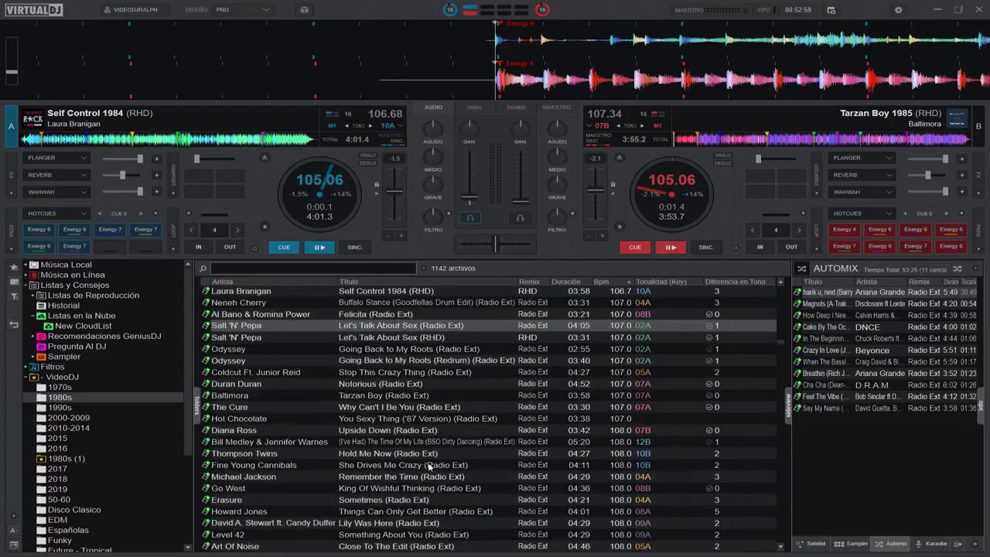
pyautogui.moveTo(541, 454); pyautogui.dragTo(670, 205)
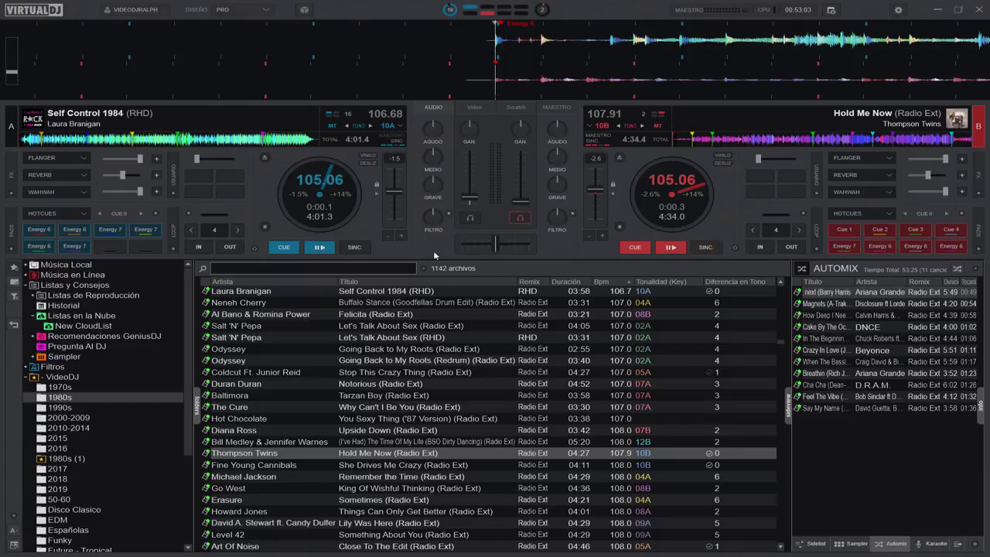
# Play both decks, raise deck A's pitch to about +0.5% to test the pitch lock, and stop both at their cue points
pyautogui.click(320, 247)
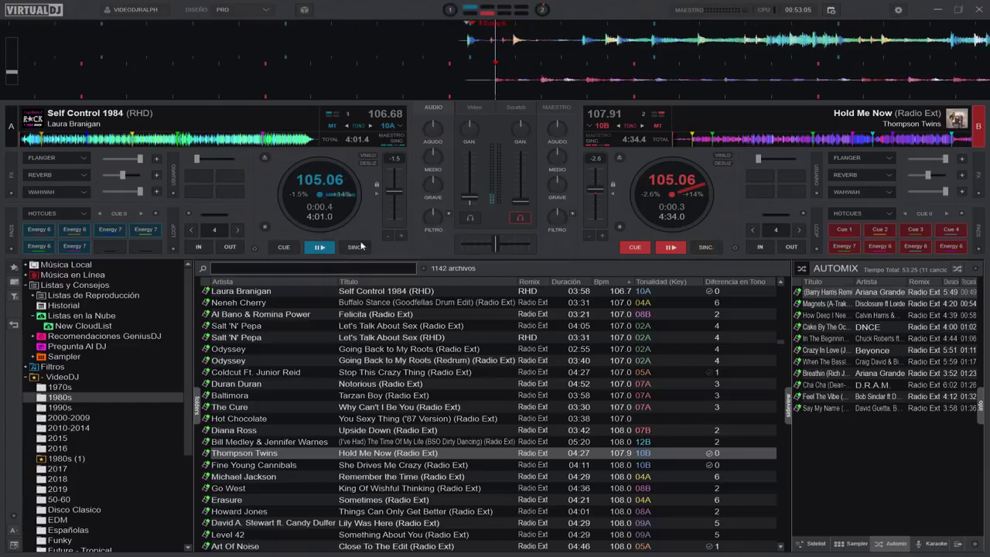
pyautogui.click(670, 247)
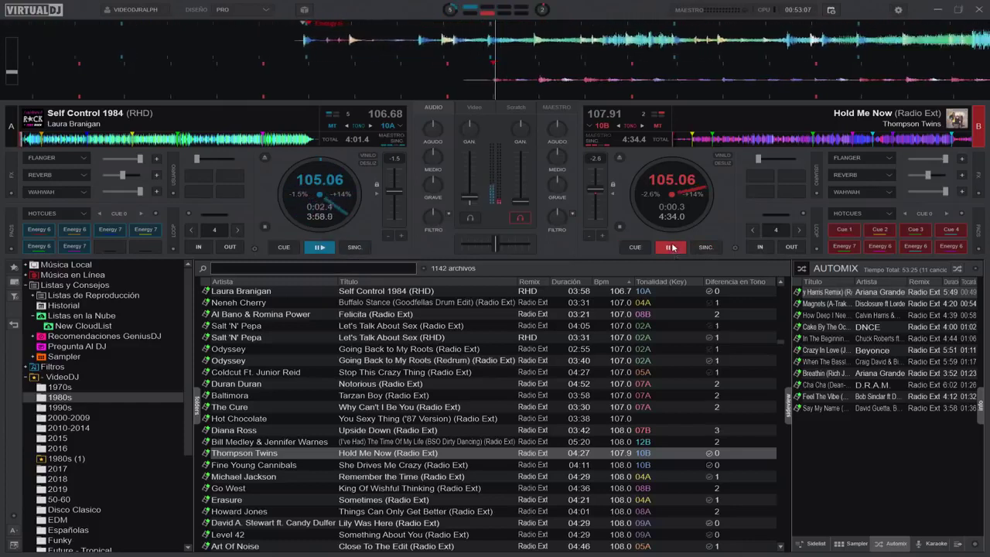
pyautogui.moveTo(395, 191)
pyautogui.mouseDown()
pyautogui.moveTo(400, 221)
pyautogui.moveTo(399, 177)
pyautogui.moveTo(400, 197)
pyautogui.mouseUp()
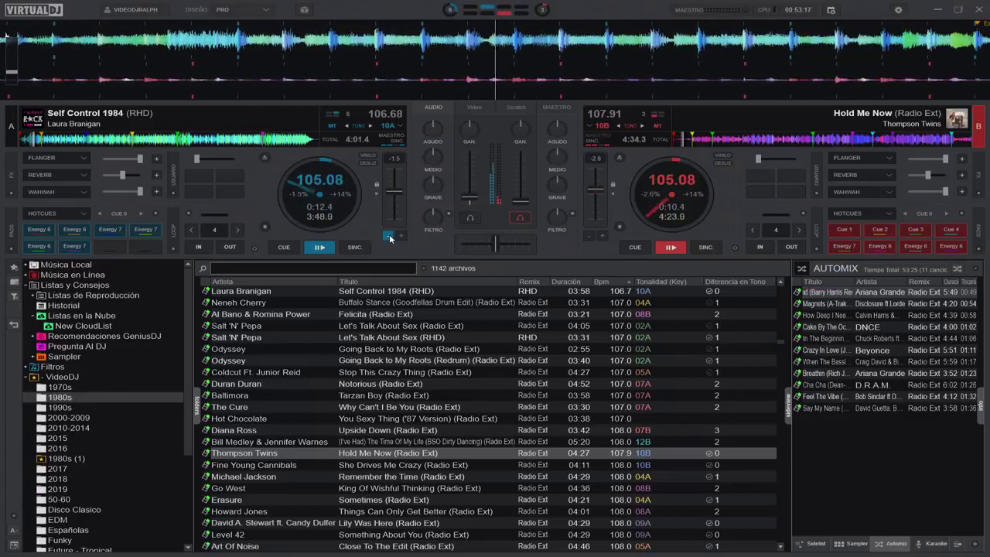
pyautogui.moveTo(396, 195)
pyautogui.mouseDown()
pyautogui.moveTo(392, 218)
pyautogui.moveTo(399, 164)
pyautogui.moveTo(397, 218)
pyautogui.moveTo(399, 201)
pyautogui.mouseUp()
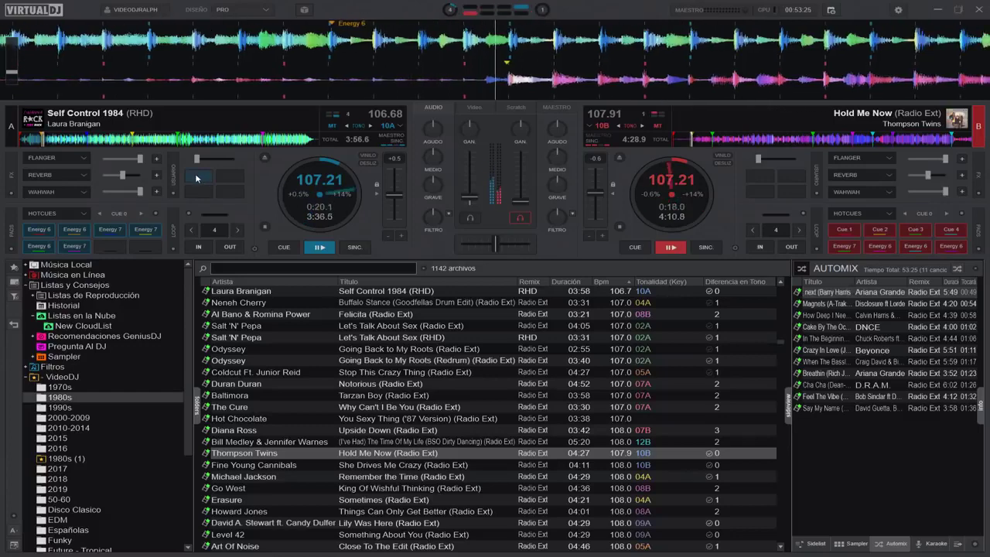
pyautogui.click(313, 242)
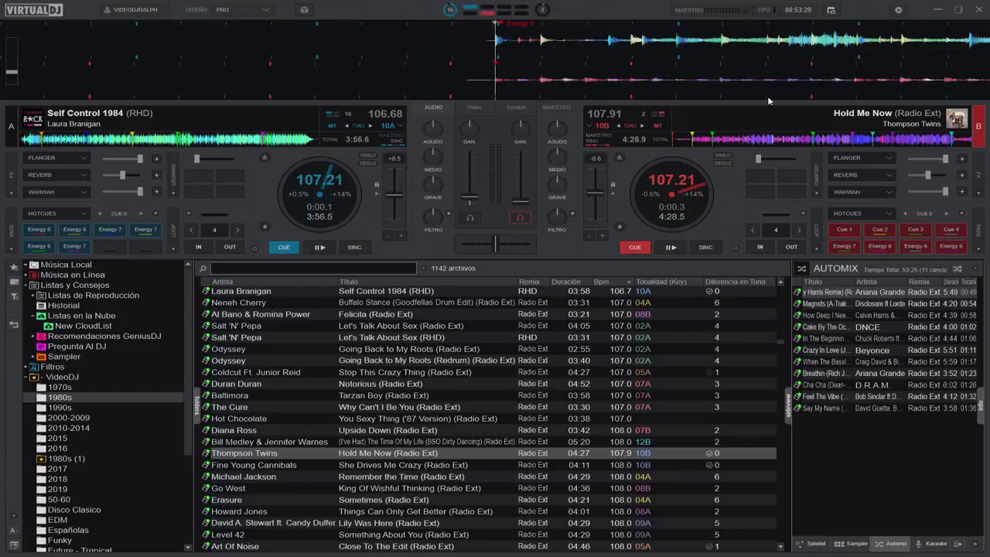
# Find videoShaderQuality in the configuration options and show the mixer's Video section with the options window moved clear of it
pyautogui.click(898, 11)
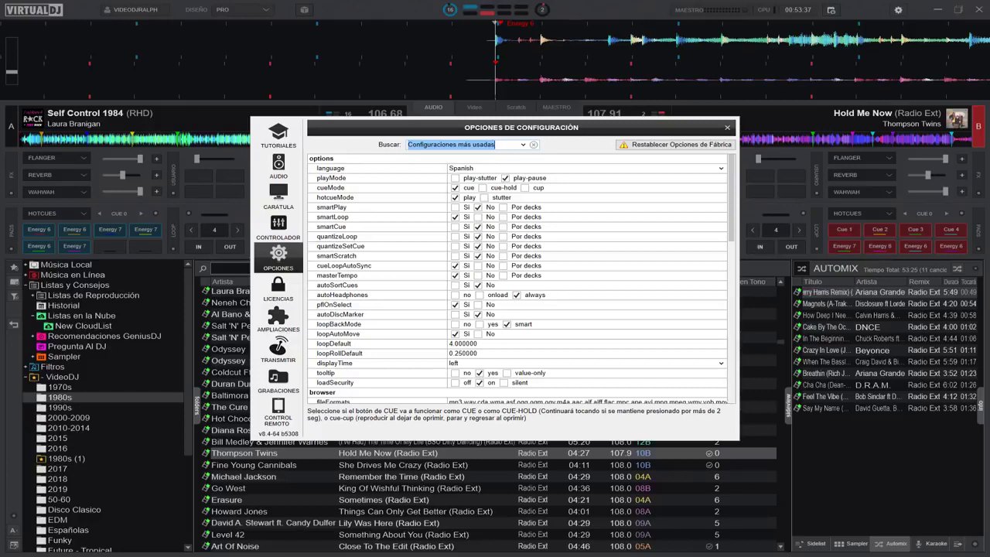
pyautogui.click(507, 143)
pyautogui.hotkey('ctrl', 'a')
pyautogui.write('videoshaderquality')
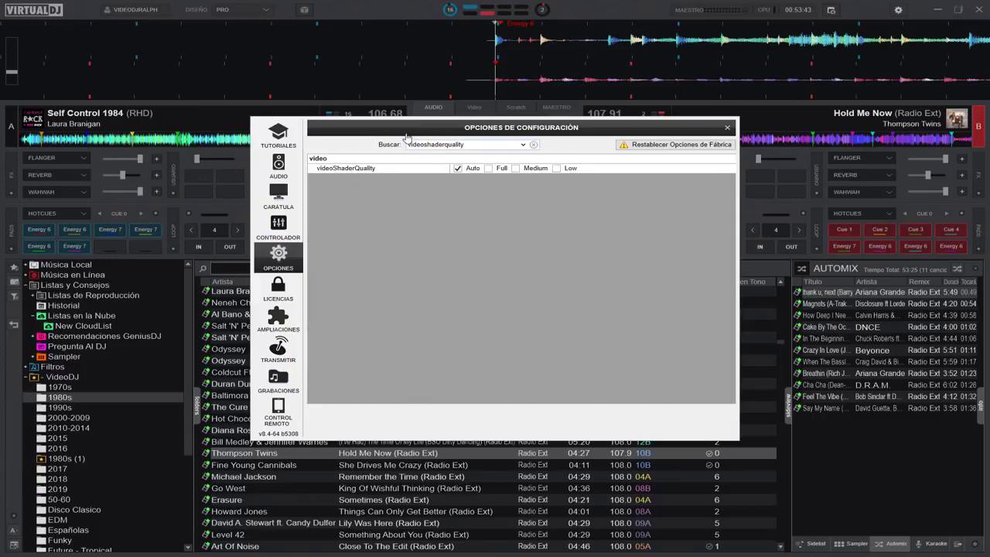
pyautogui.moveTo(403, 130); pyautogui.dragTo(430, 318)
pyautogui.click(474, 107)
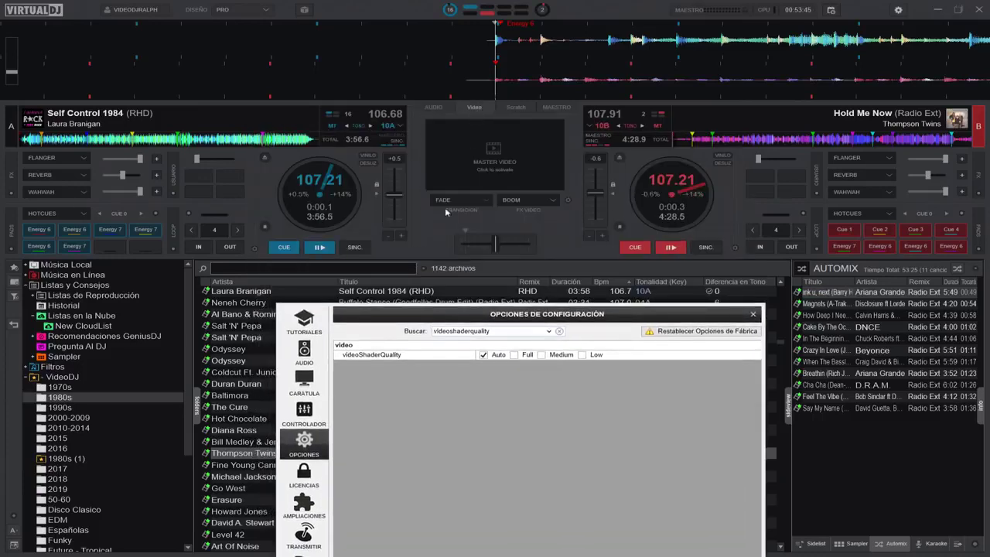
pyautogui.moveTo(504, 318); pyautogui.dragTo(486, 250)
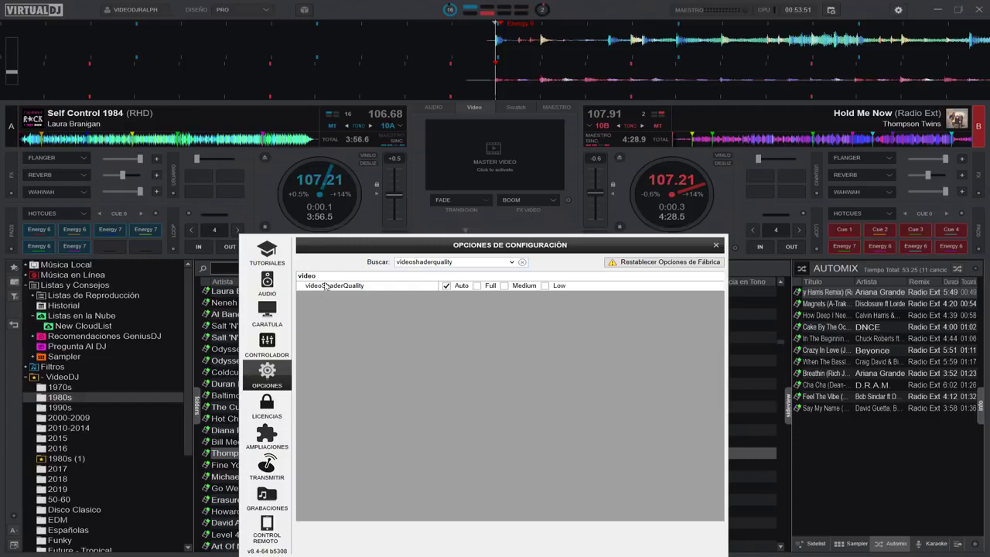
# Set videoShaderQuality to Medium and close the configuration window
pyautogui.click(328, 291)
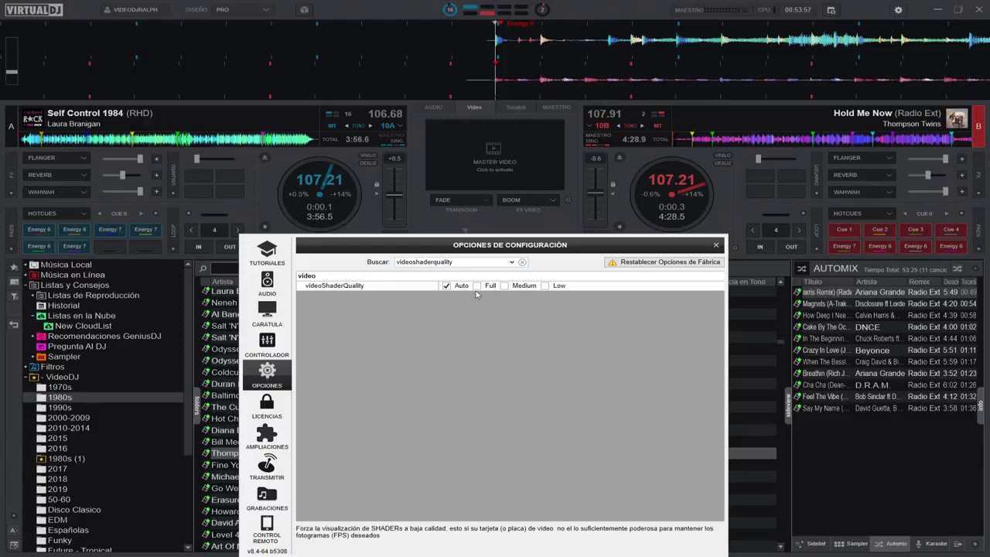
pyautogui.click(505, 286)
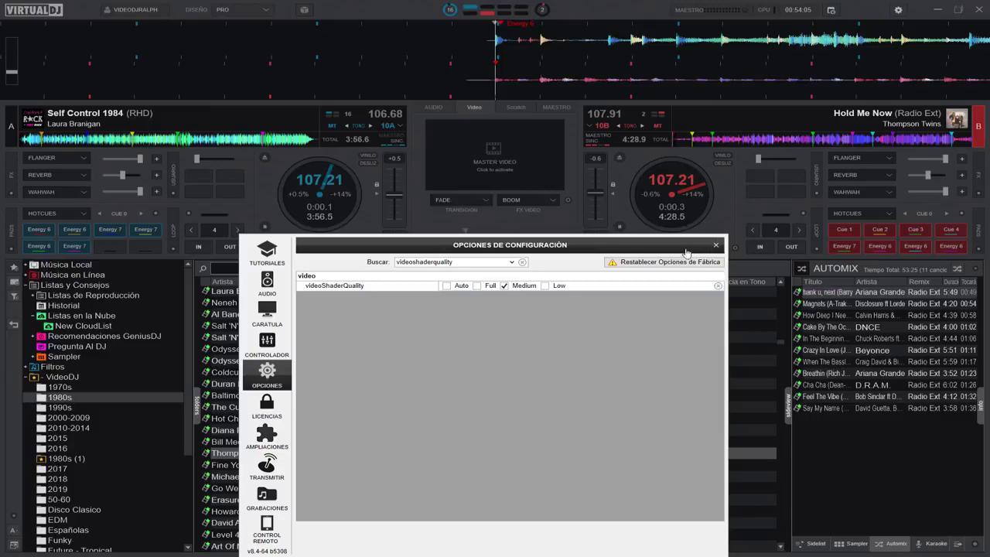
pyautogui.click(715, 244)
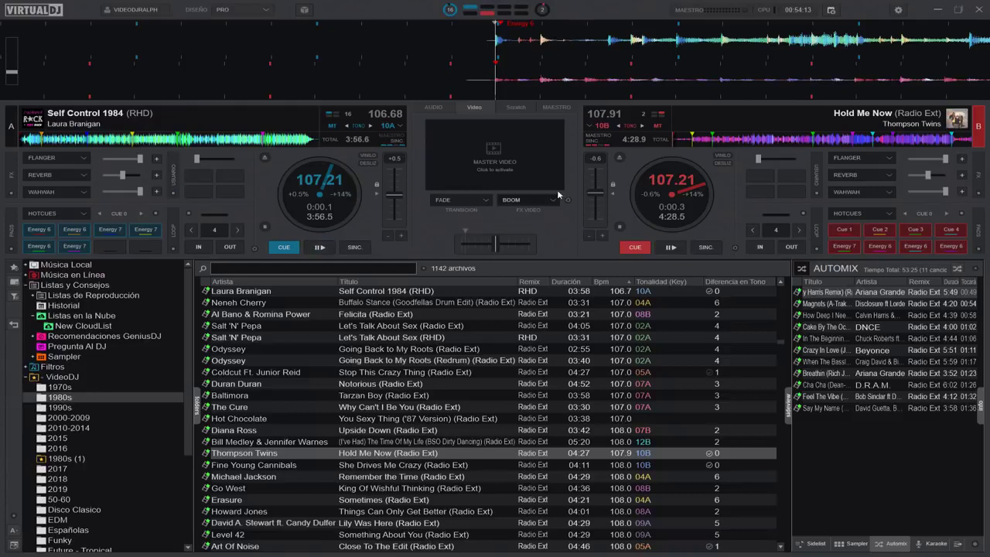
# Find showGridLines in the configuration options and switch it between Sí and No to compare the waveform grid, ending on No
pyautogui.click(898, 11)
pyautogui.write('ShowGridLines')
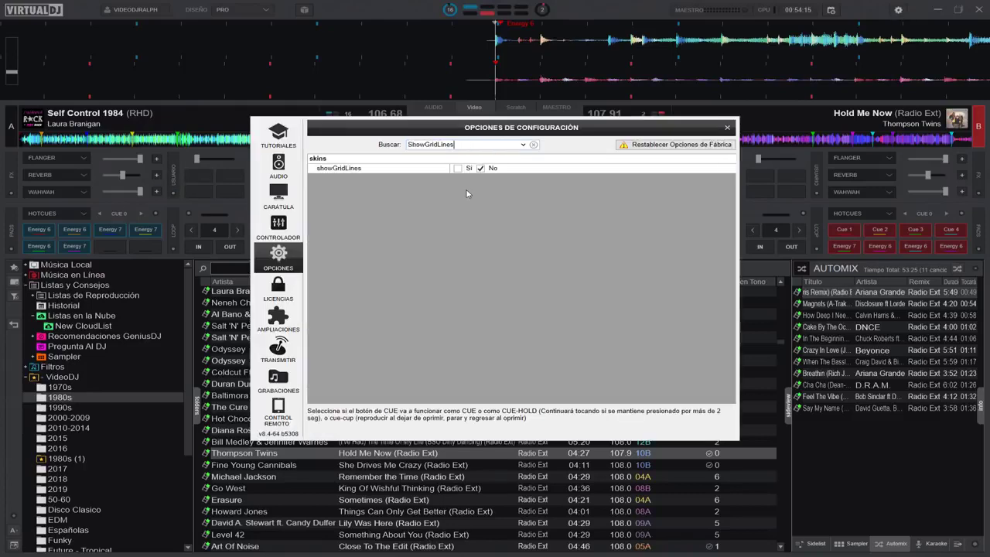
pyautogui.click(457, 168)
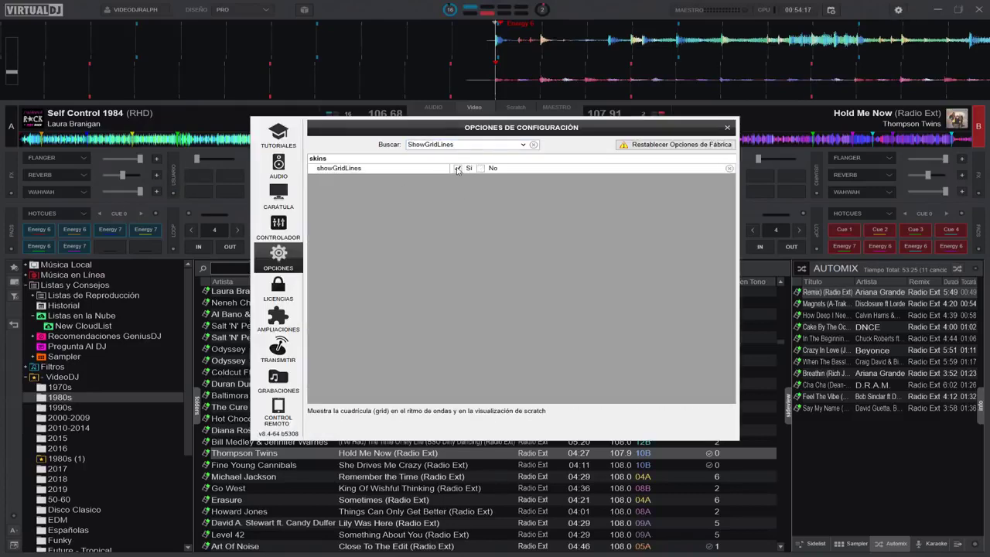
pyautogui.click(480, 168)
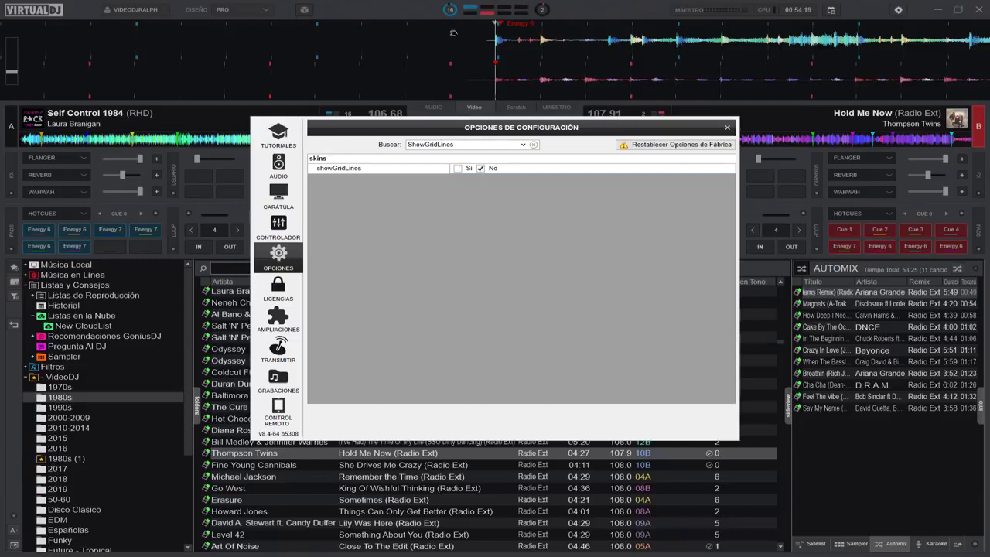
pyautogui.click(457, 168)
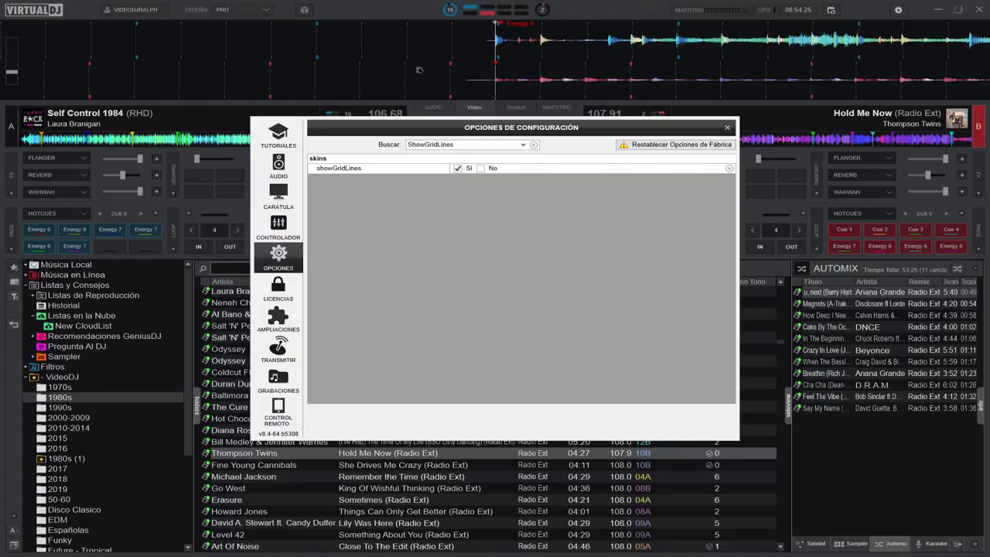
pyautogui.click(480, 168)
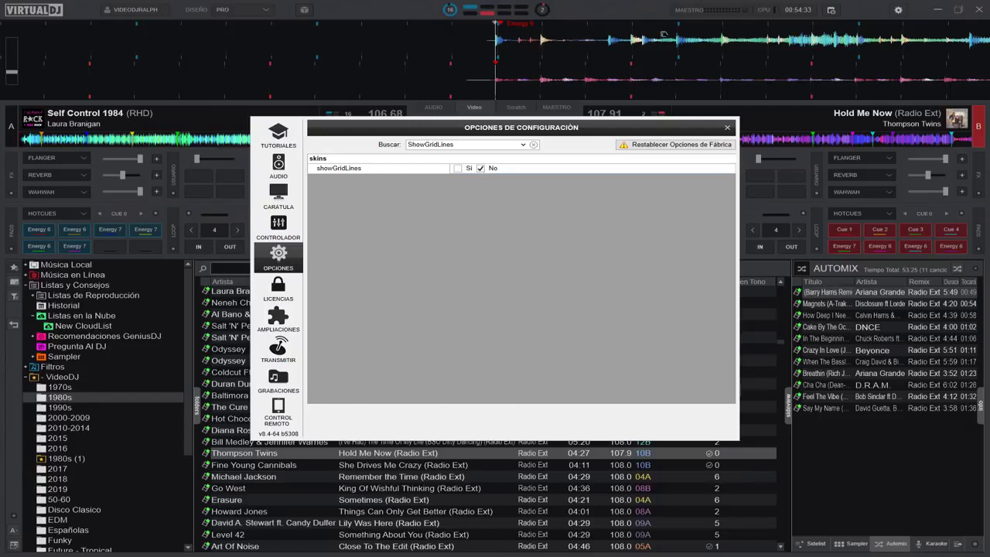
pyautogui.click(458, 168)
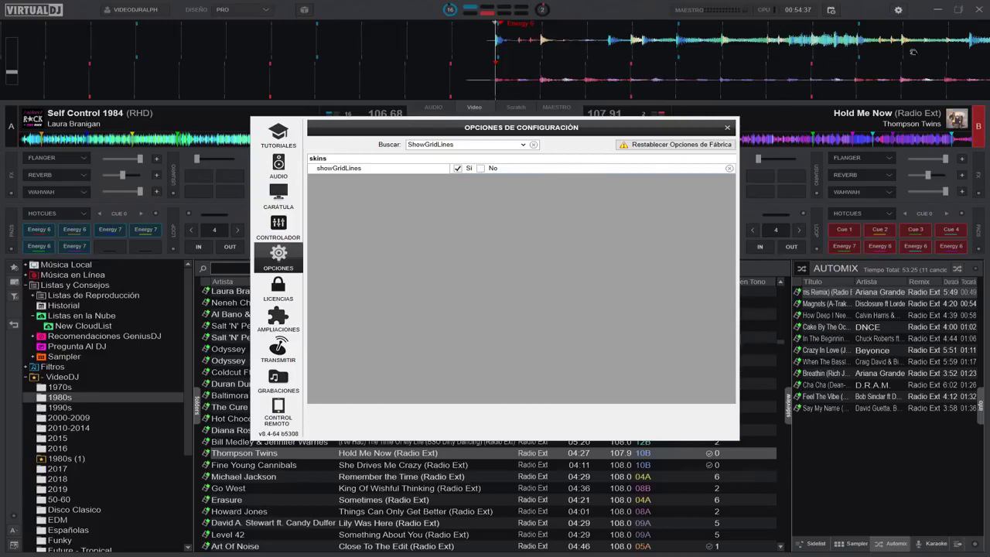
pyautogui.click(481, 168)
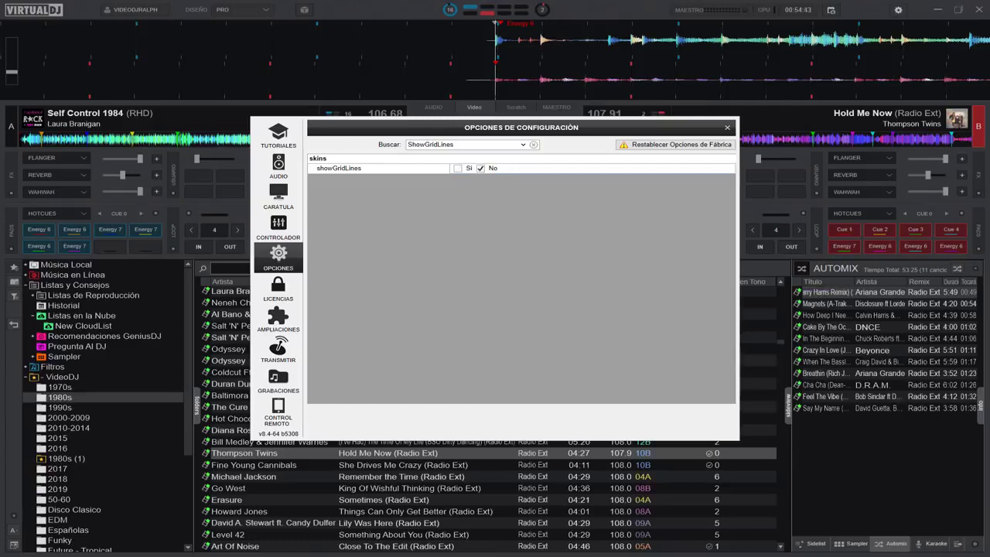
# Find waveformCenter in the configuration options, try Left for the waveform position, and return it to Centered
pyautogui.doubleClick(470, 144)
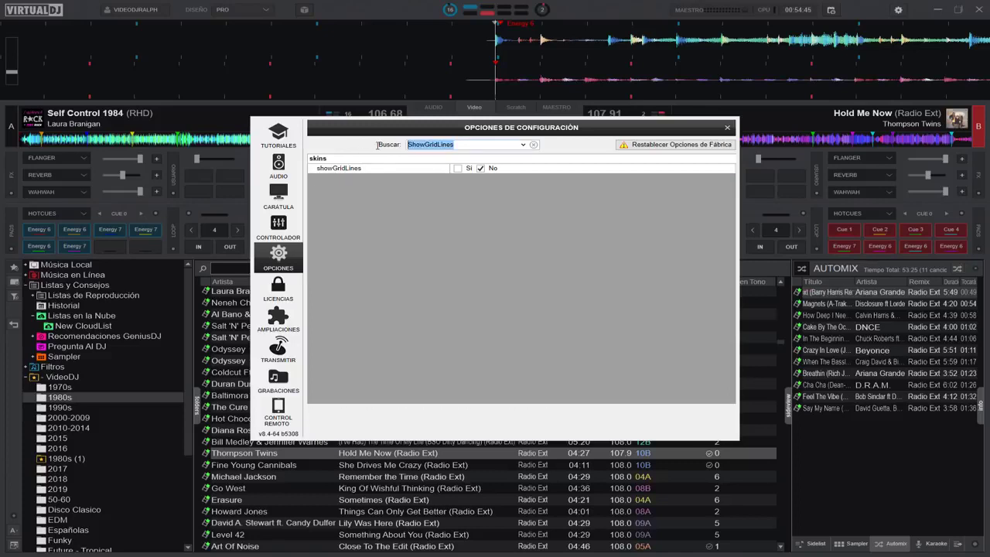
pyautogui.write('waveFormCenter')
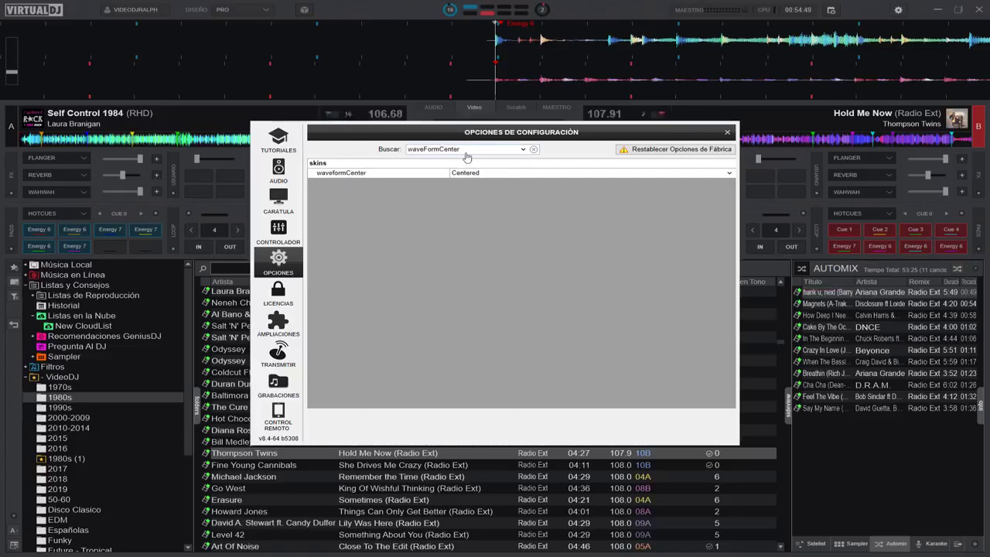
pyautogui.moveTo(464, 127); pyautogui.dragTo(473, 249)
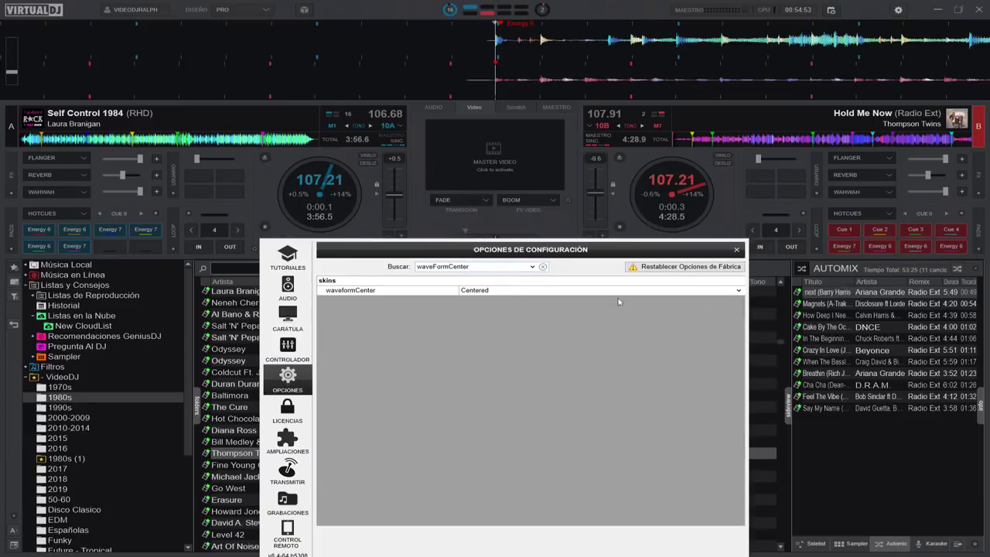
pyautogui.click(740, 293)
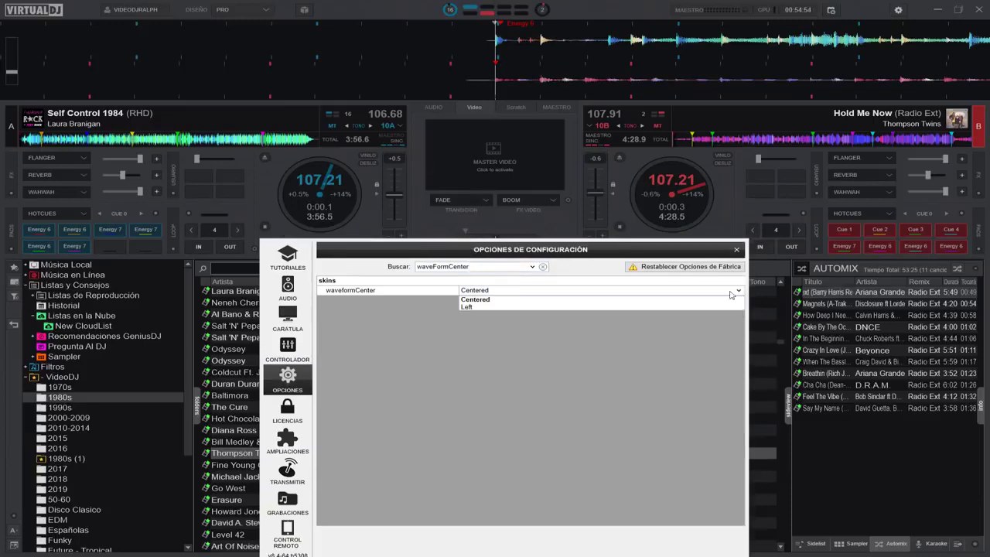
pyautogui.click(486, 306)
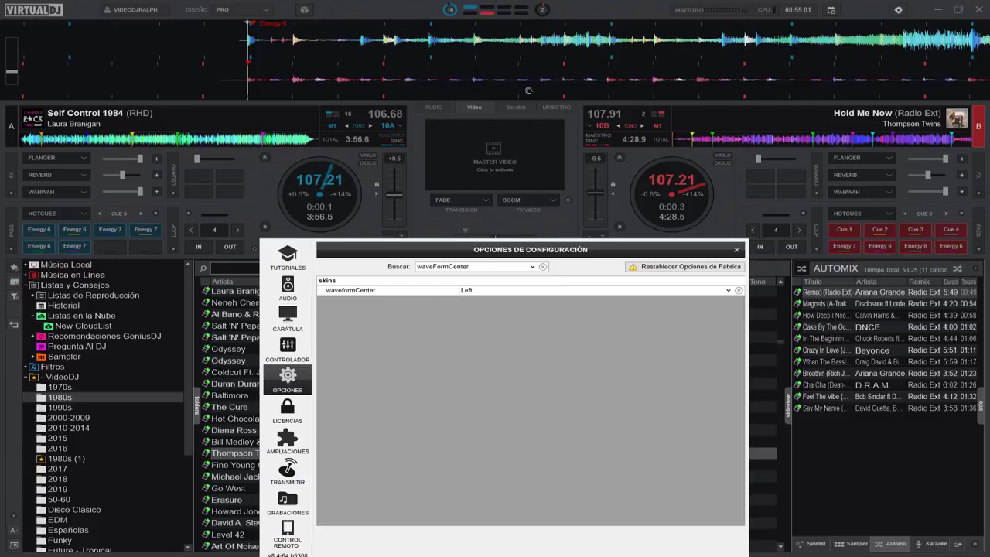
pyautogui.click(728, 293)
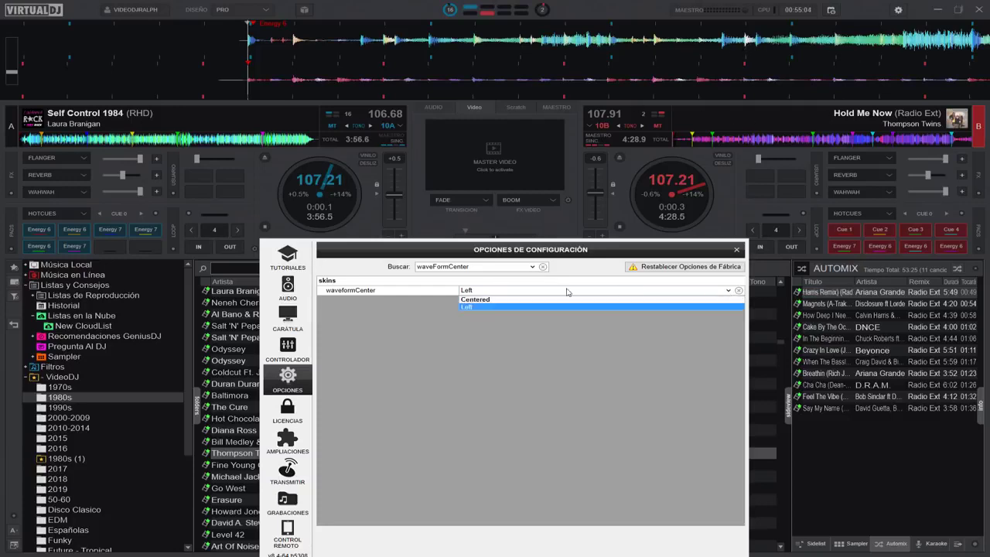
pyautogui.click(482, 300)
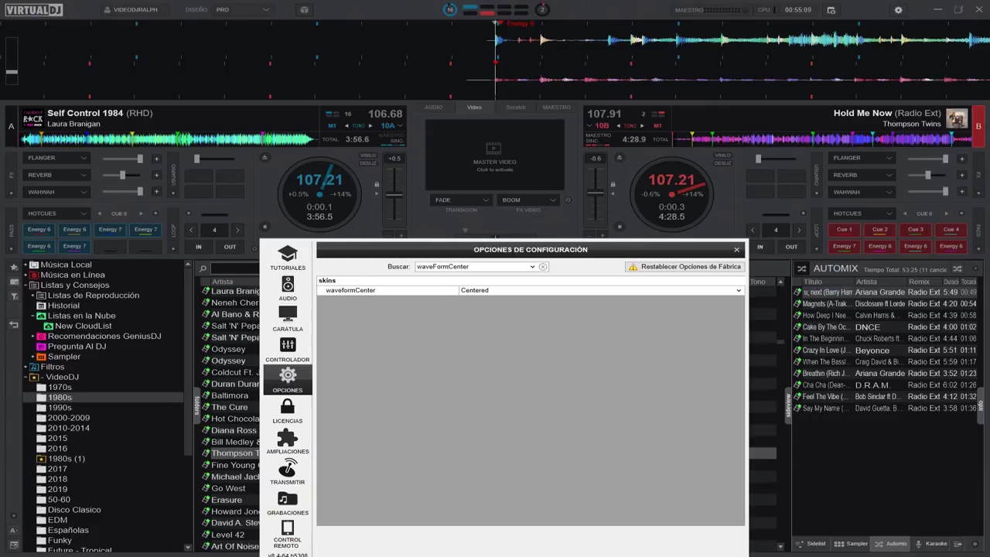
# Find skinWaveformType in the configuration options and set it to rhythm_mirror
pyautogui.doubleClick(484, 266)
pyautogui.write('skinWaveformType')
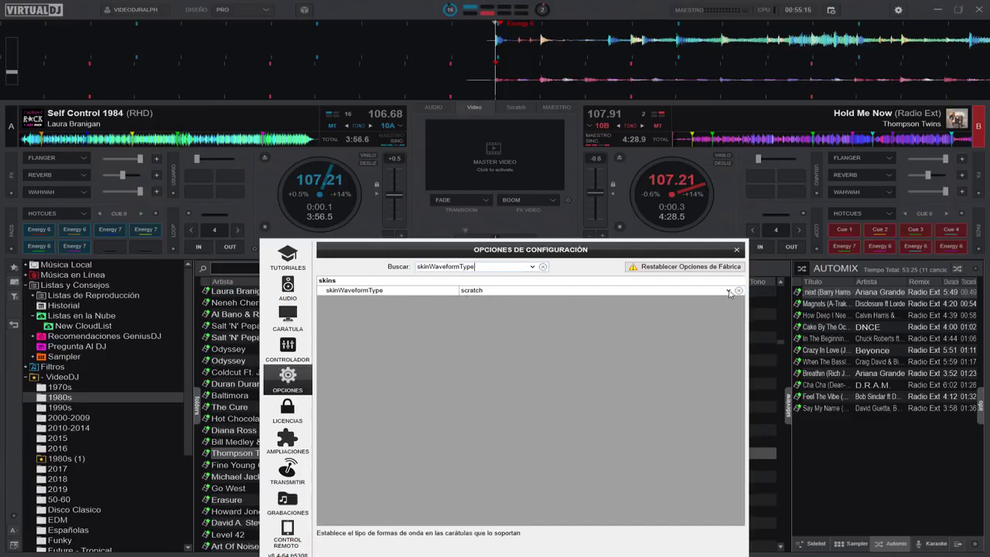
pyautogui.click(695, 290)
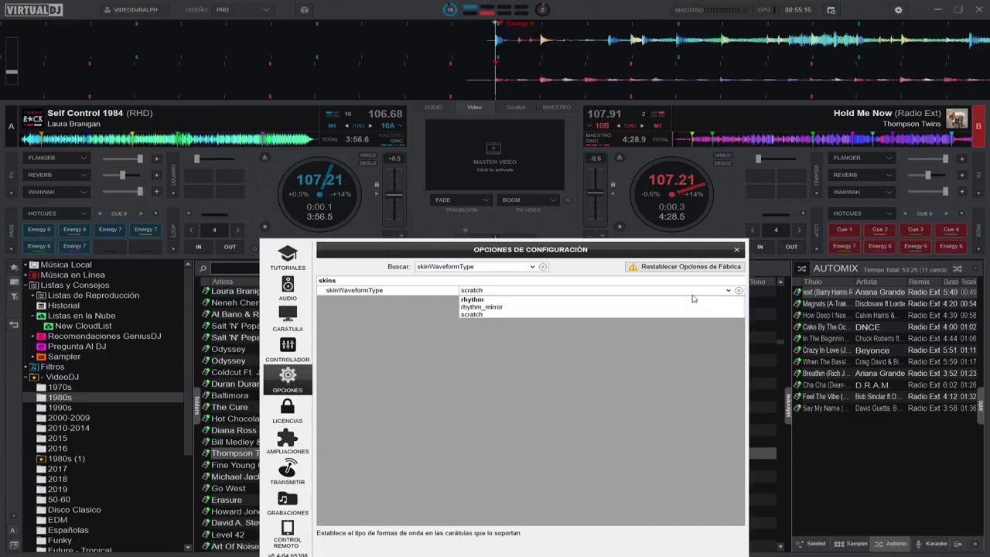
pyautogui.click(495, 307)
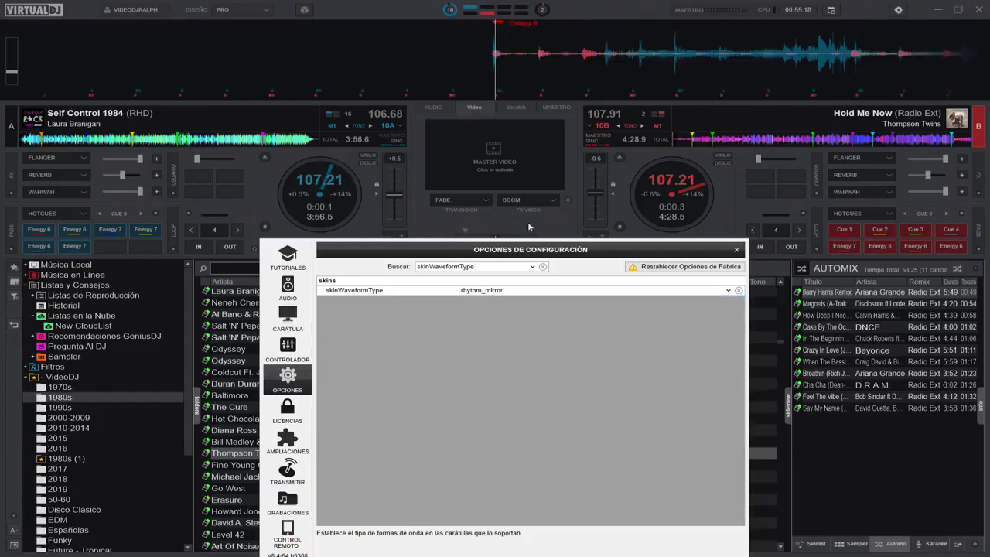
# Switch the layout's waveform display to Espectro Completo and select the skinWaveformType option to view its description
pyautogui.click(265, 11)
pyautogui.moveTo(285, 89)
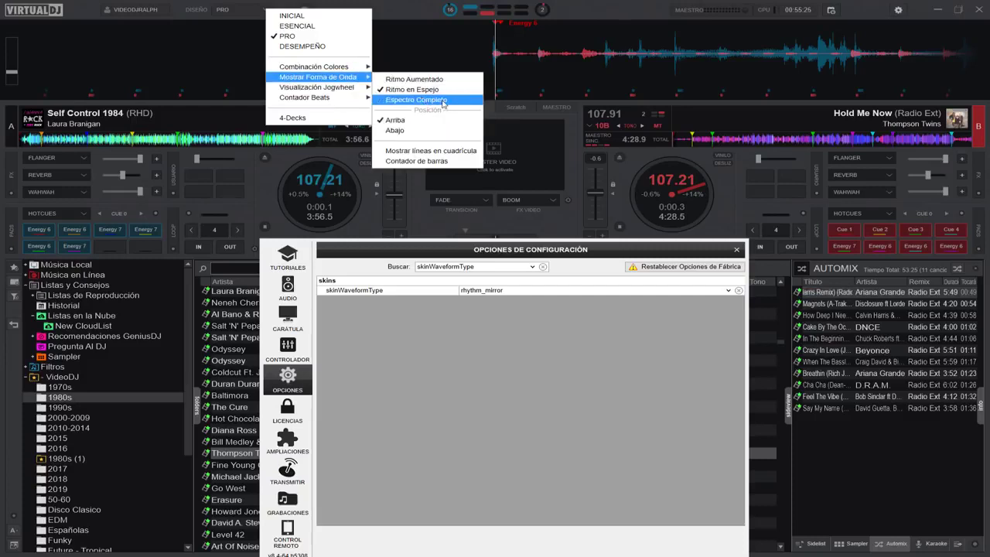
pyautogui.click(443, 103)
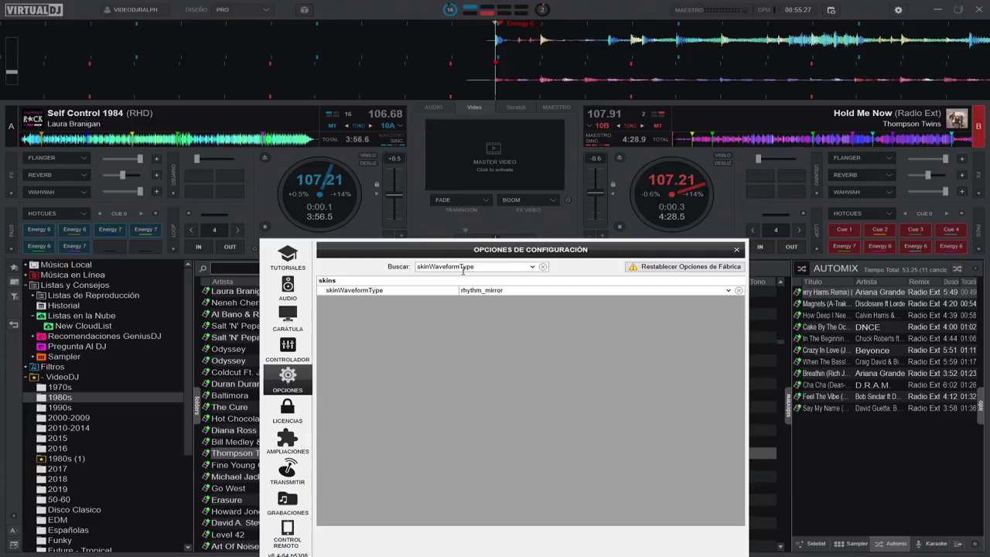
pyautogui.click(484, 288)
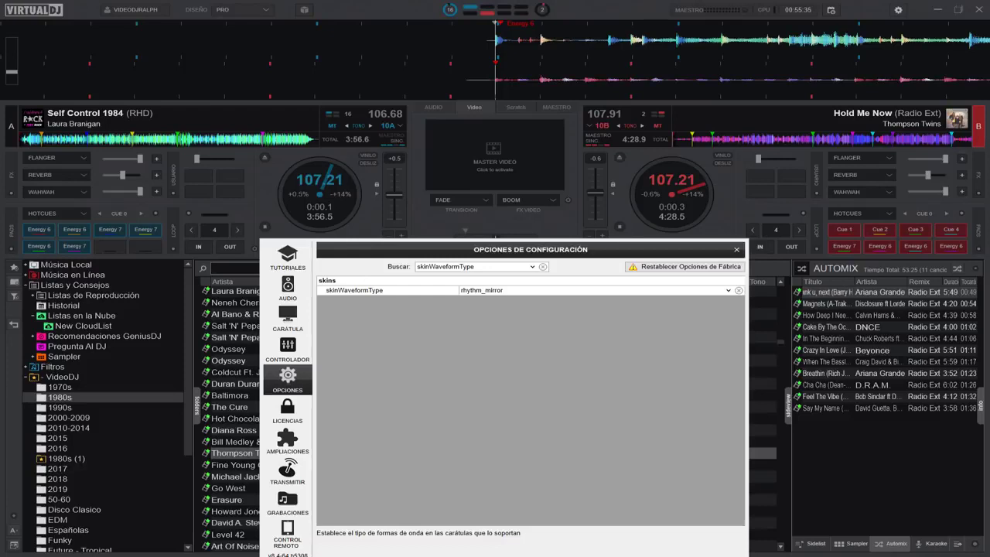
# Find dialogsColorTheme in the configuration options and set it to automatic
pyautogui.doubleClick(499, 270)
pyautogui.write('dialogsColorTheme')
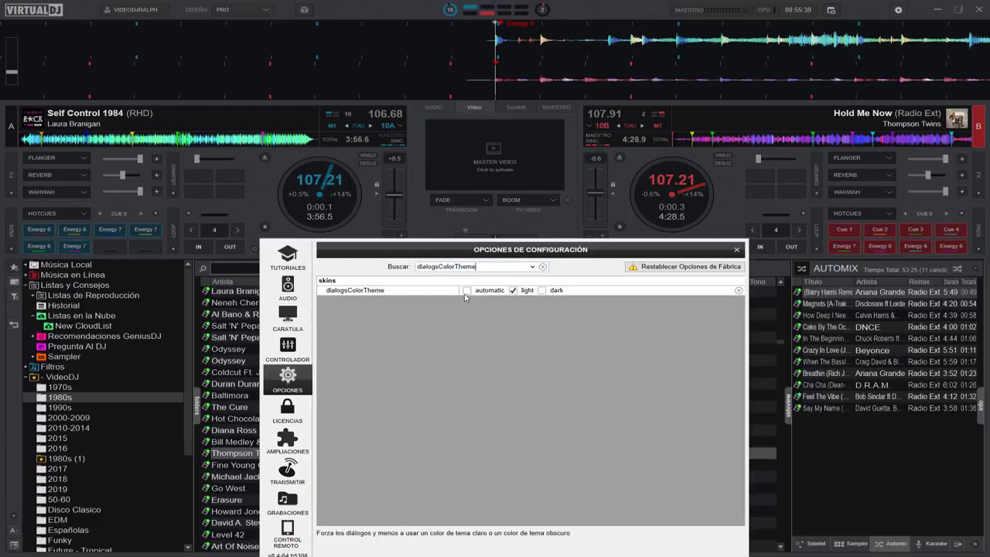
pyautogui.click(466, 291)
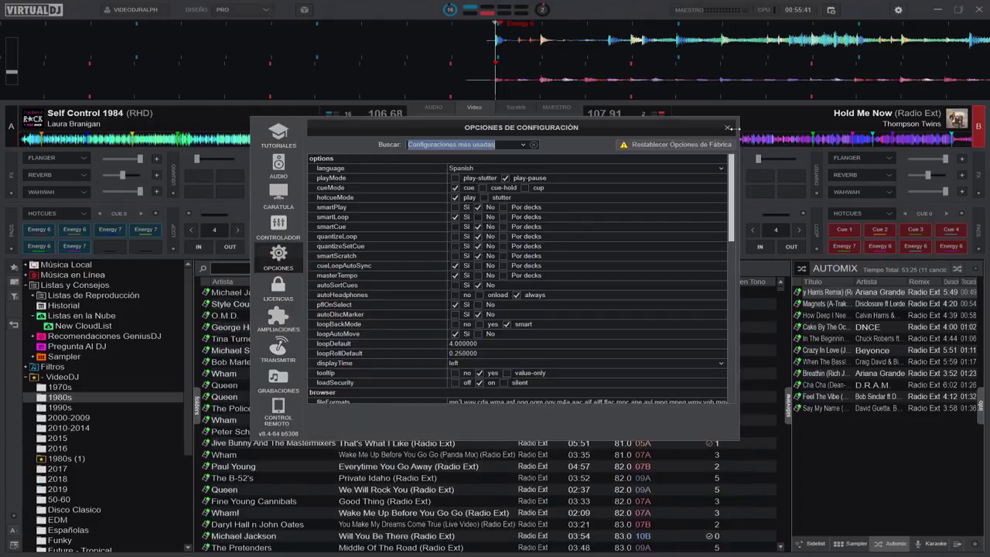
# Search for dialogsColorTheme again and set the dialogs' color theme to dark
pyautogui.write('dialogsColorTheme')
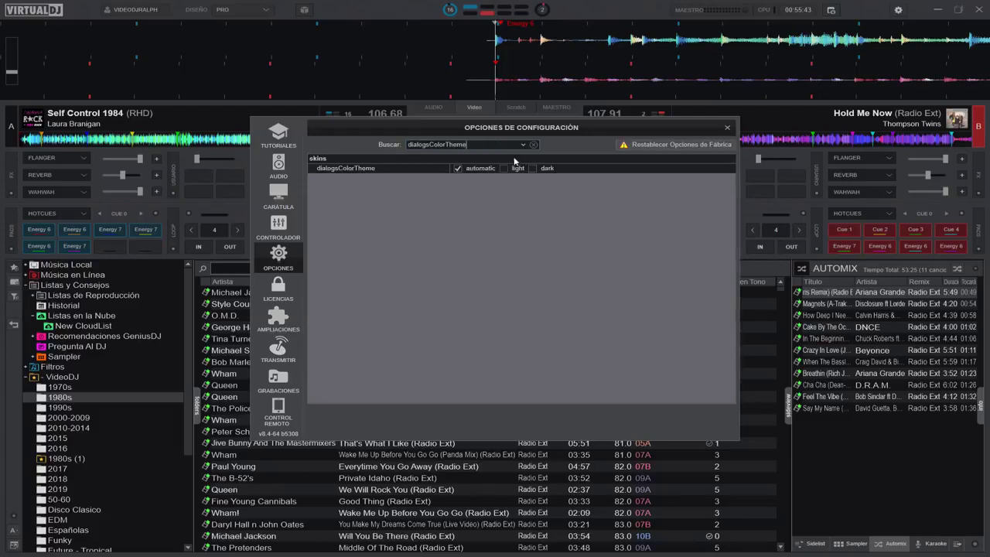
pyautogui.click(534, 144)
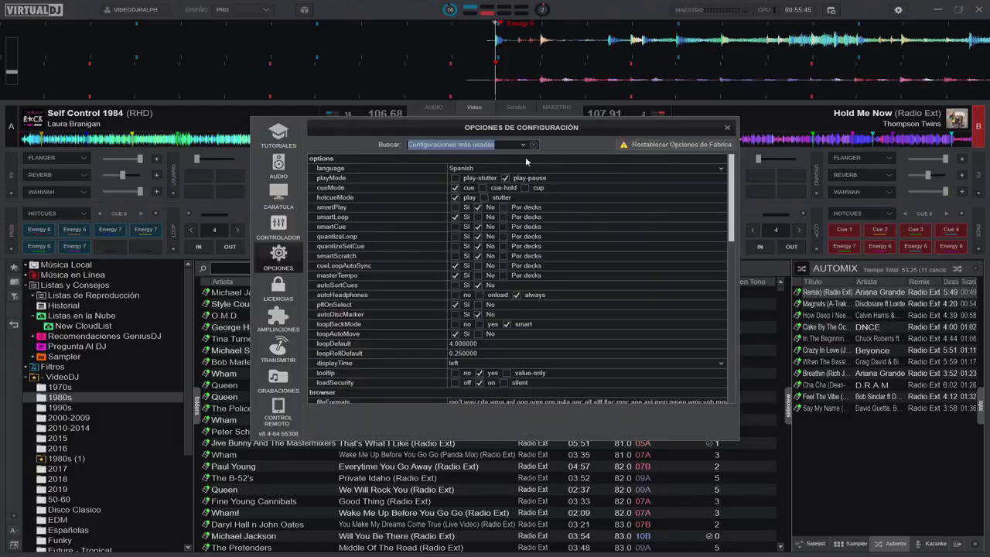
pyautogui.click(523, 143)
pyautogui.click(505, 154)
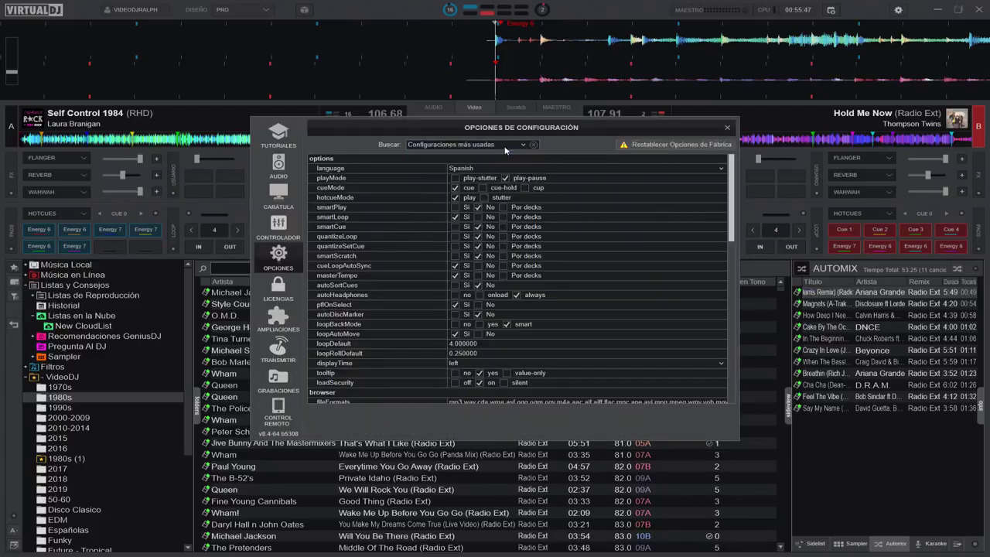
pyautogui.moveTo(506, 145); pyautogui.dragTo(397, 144)
pyautogui.click(523, 144)
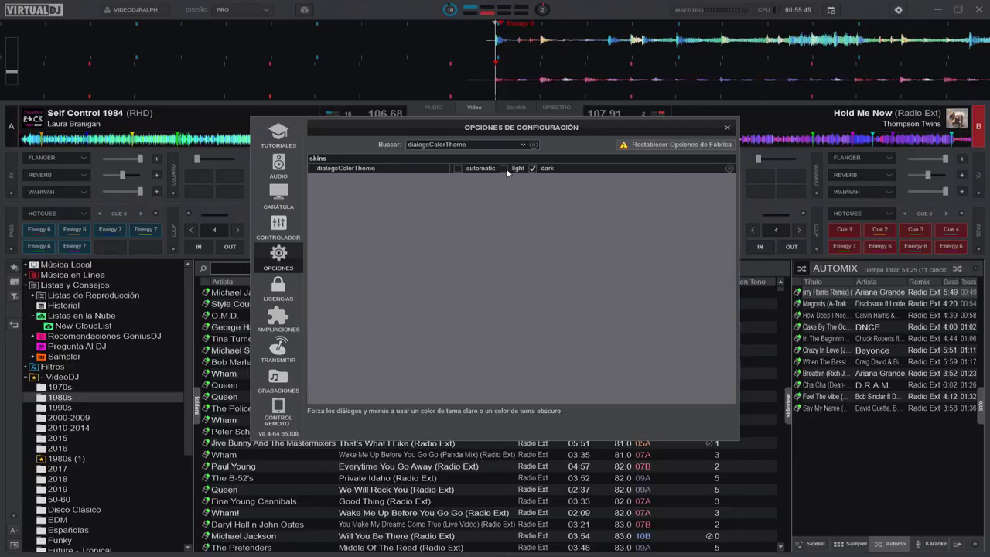
# Try the light dialogsColorTheme, find the option again, and set it back to dark
pyautogui.click(508, 173)
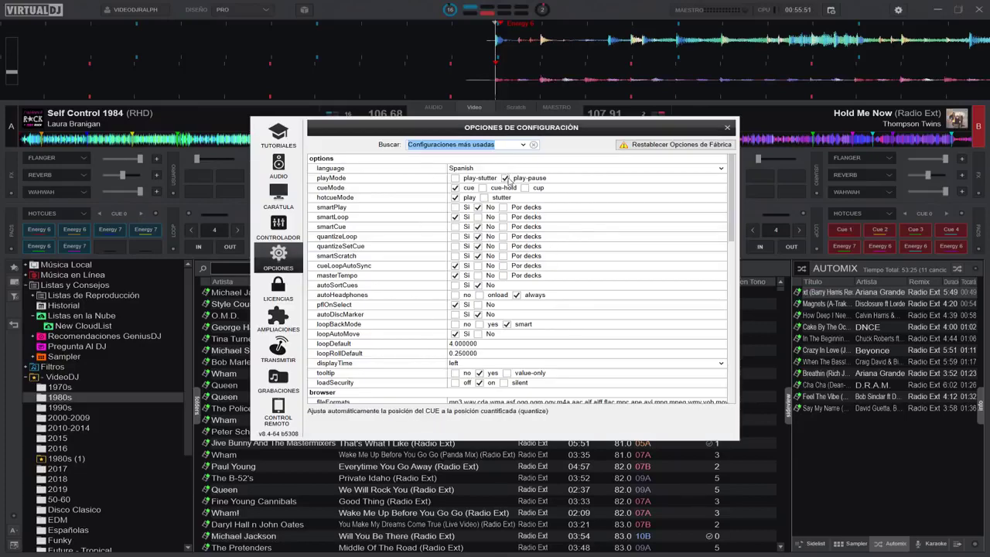
pyautogui.write('dialogsColorTheme')
pyautogui.click(533, 168)
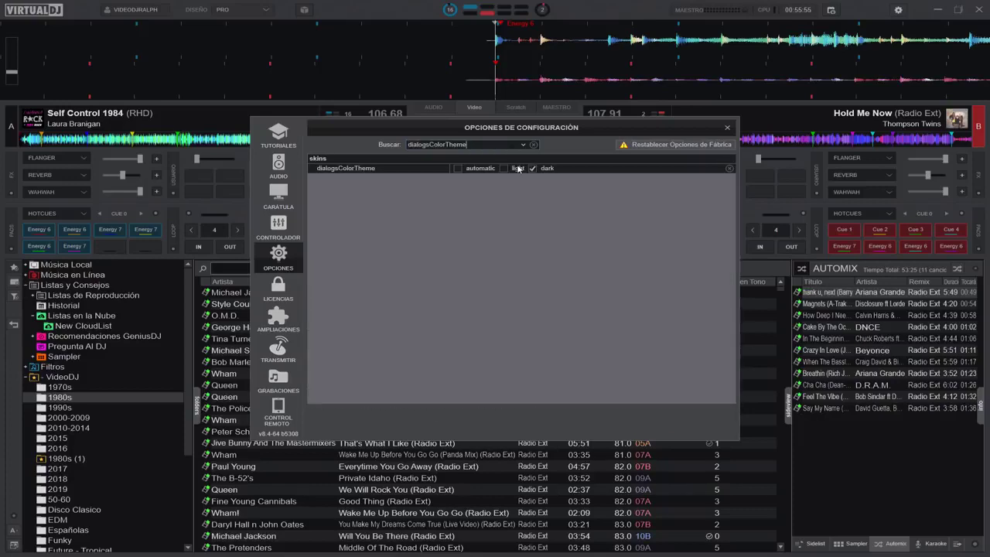
# Reopen the configuration options, find cleartype, try both of its values, and leave it set to No
pyautogui.click(727, 127)
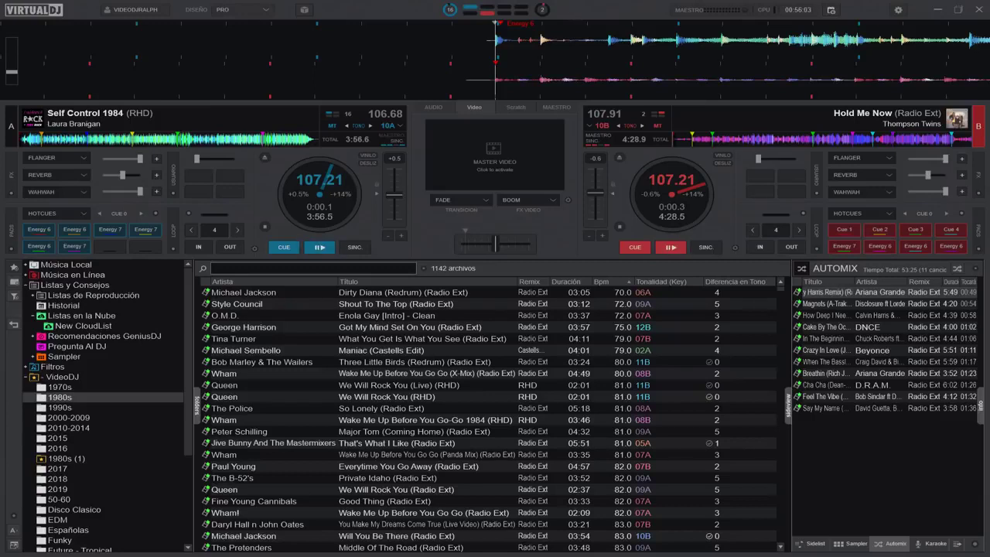
pyautogui.click(898, 10)
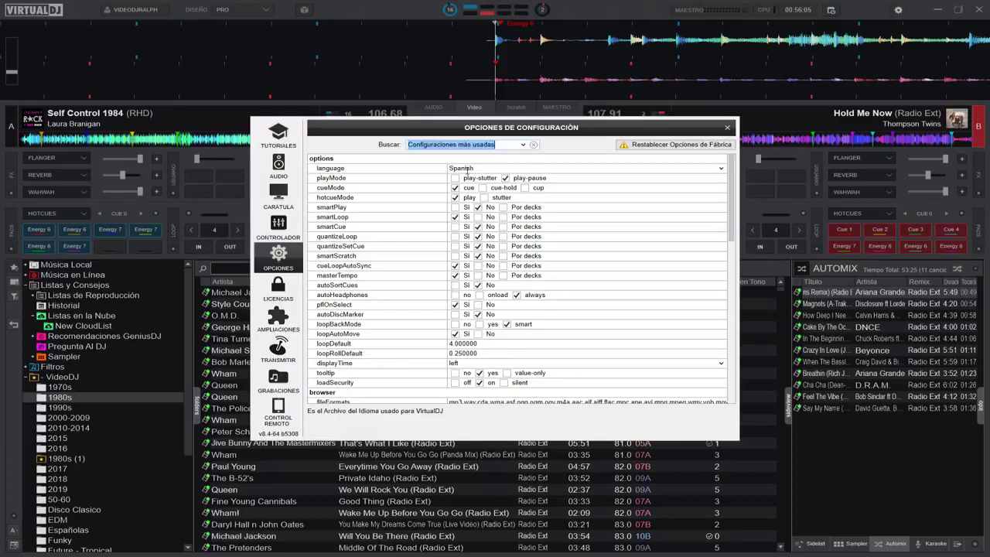
pyautogui.write('cleartype')
pyautogui.moveTo(461, 176)
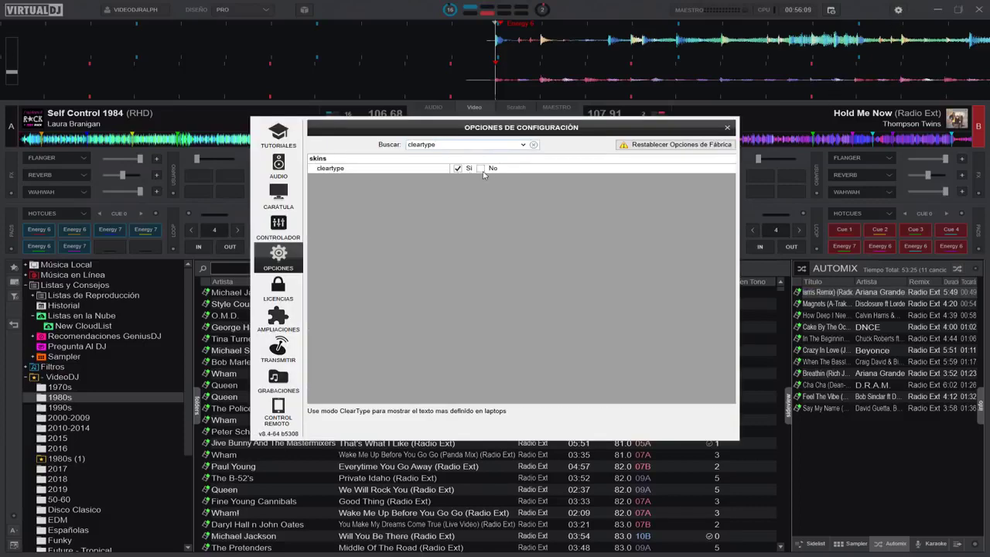
pyautogui.click(480, 169)
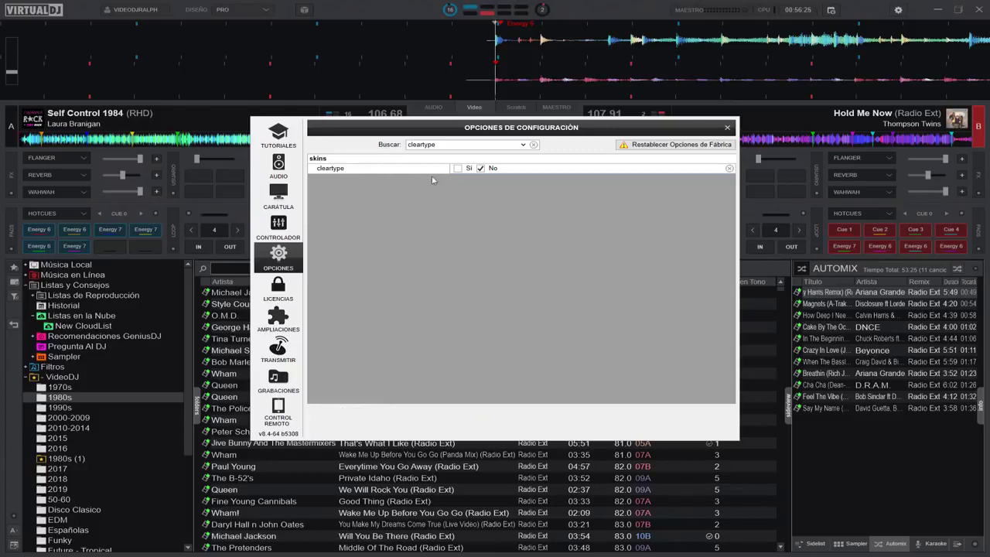
pyautogui.click(458, 170)
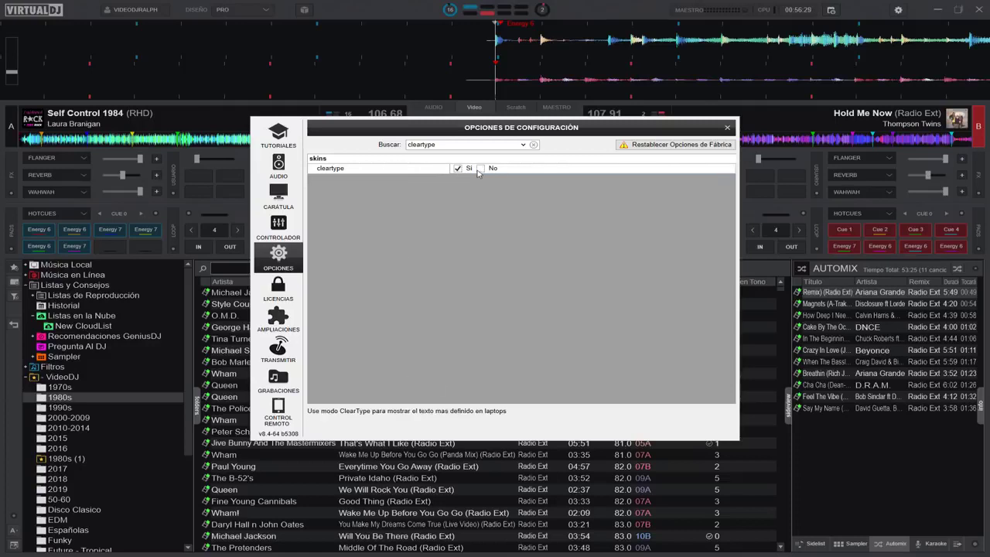
pyautogui.click(481, 169)
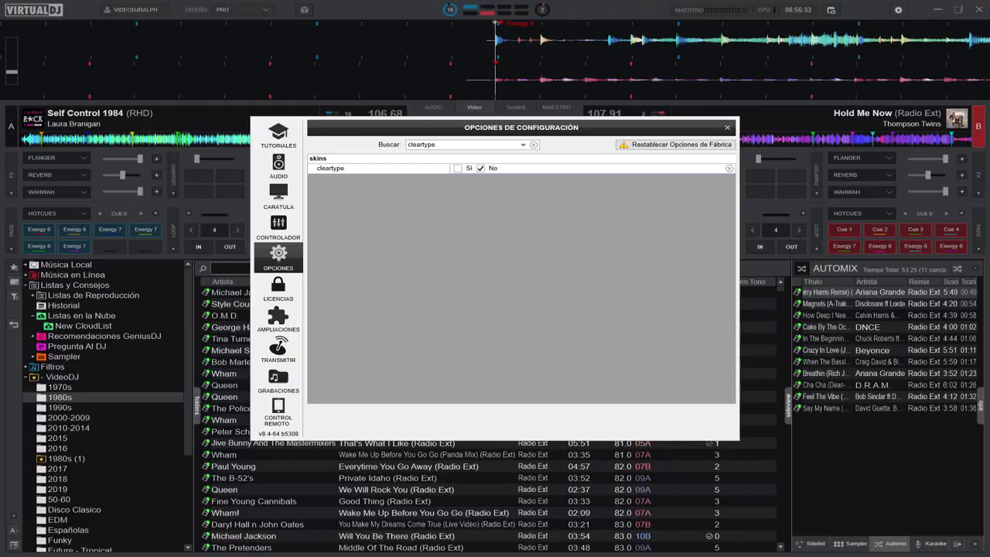
# Search the options for jogVibrationProtection and examine the setting, moving the configuration window down to uncover the decks
pyautogui.doubleClick(441, 143)
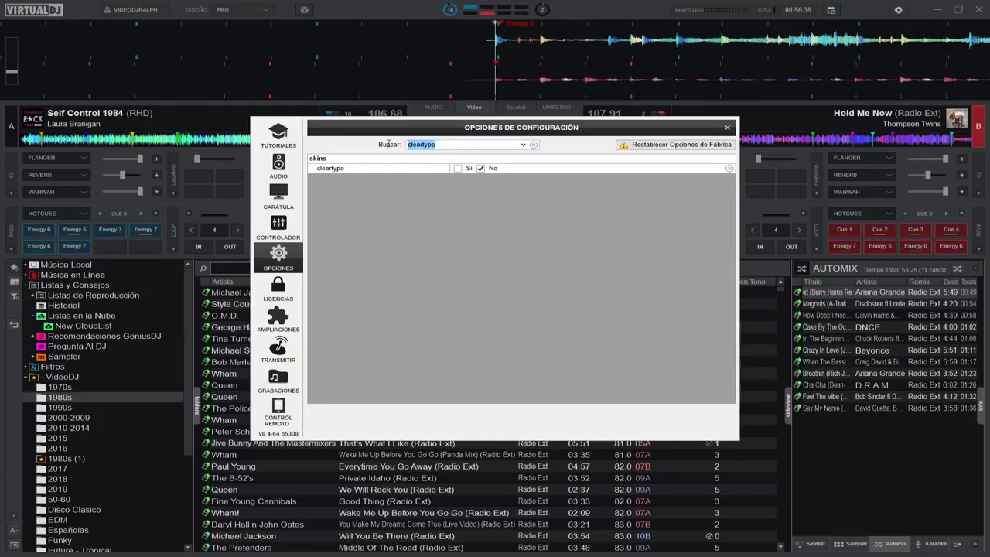
pyautogui.write('jogVibrationProtection')
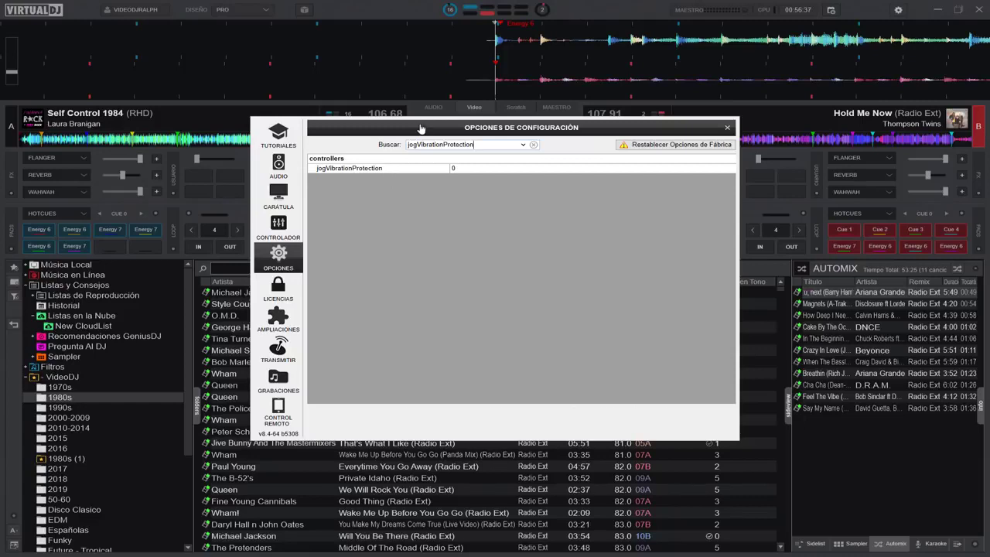
pyautogui.moveTo(421, 132); pyautogui.dragTo(436, 209)
pyautogui.moveTo(351, 263)
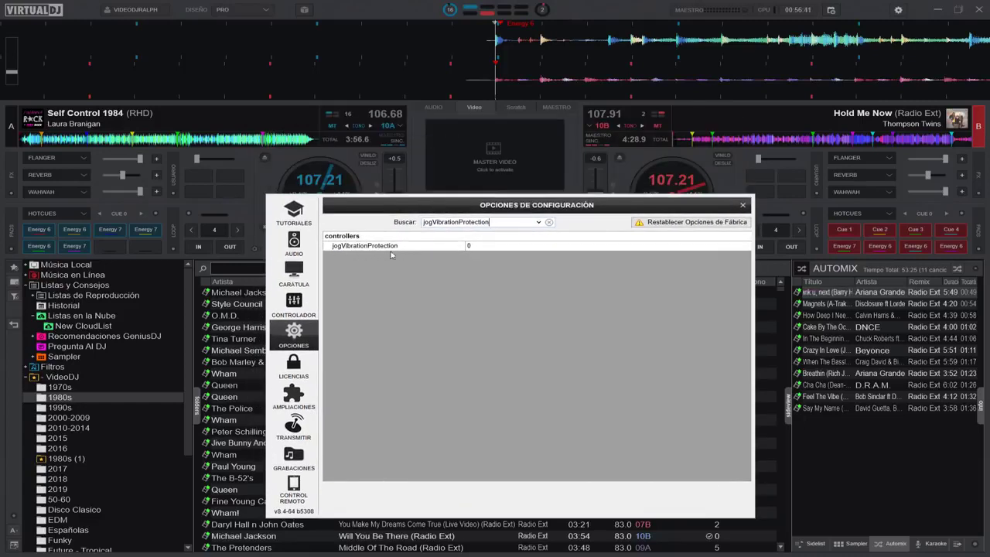
pyautogui.moveTo(474, 246)
# Try to search the options for sampleVideoVolumenLink
pyautogui.hotkey('ctrl', 'a')
pyautogui.write('sampleVideoVolumenLink')
pyautogui.hotkey('ctrl', 'a')
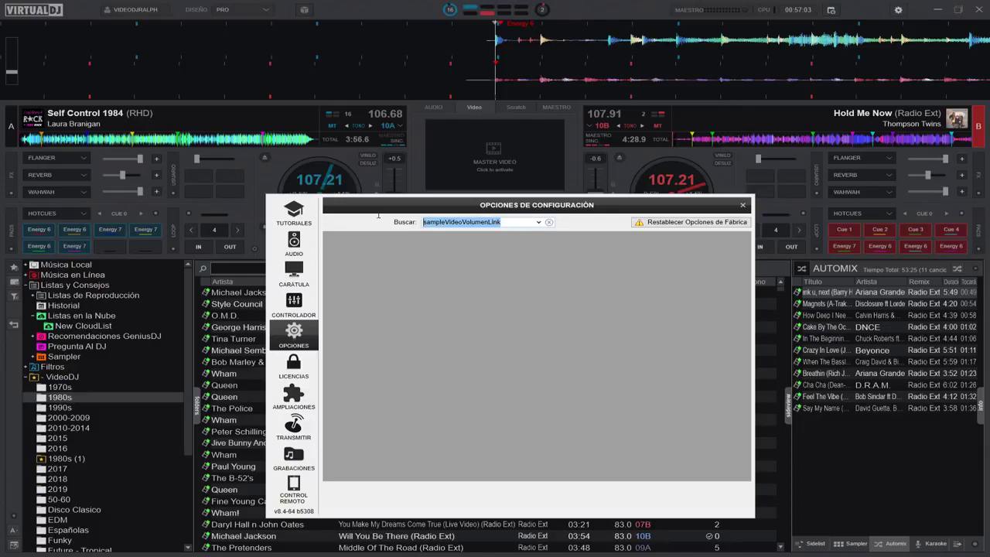
pyautogui.write('sampleVideoVolumenLink')
# Shorten the options search to "sample vide" and examine samplerVideoVolumeLink's description and the master video area behind the window
pyautogui.press('BackSpace')
pyautogui.press('BackSpace')
pyautogui.press('BackSpace')
pyautogui.press('BackSpace')
pyautogui.press('BackSpace')
pyautogui.press('BackSpace')
pyautogui.press('BackSpace')
pyautogui.press('BackSpace')
pyautogui.press('BackSpace')
pyautogui.press('BackSpace')
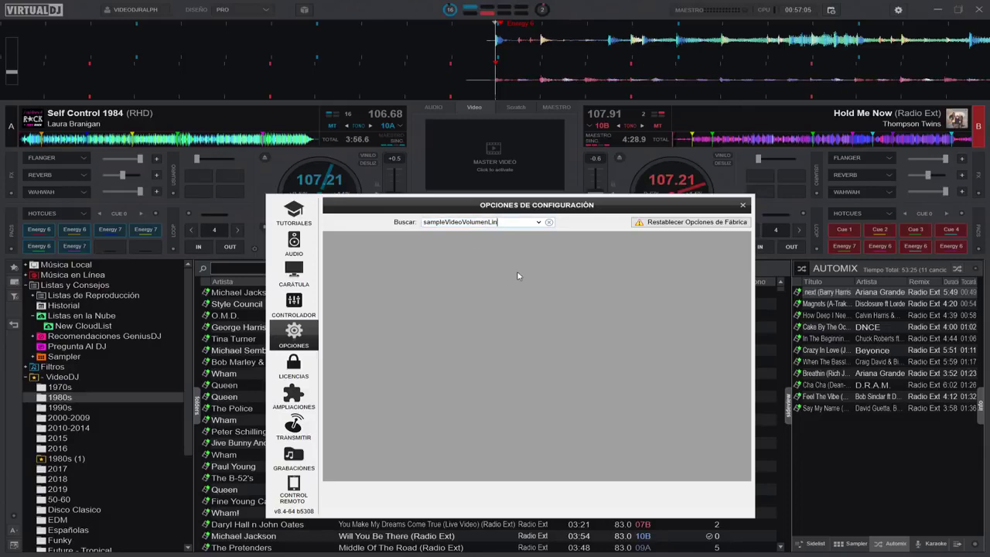
pyautogui.press('BackSpace')
pyautogui.press('BackSpace')
pyautogui.press('BackSpace')
pyautogui.press('BackSpace')
pyautogui.press('BackSpace')
pyautogui.press('BackSpace')
pyautogui.press('BackSpace')
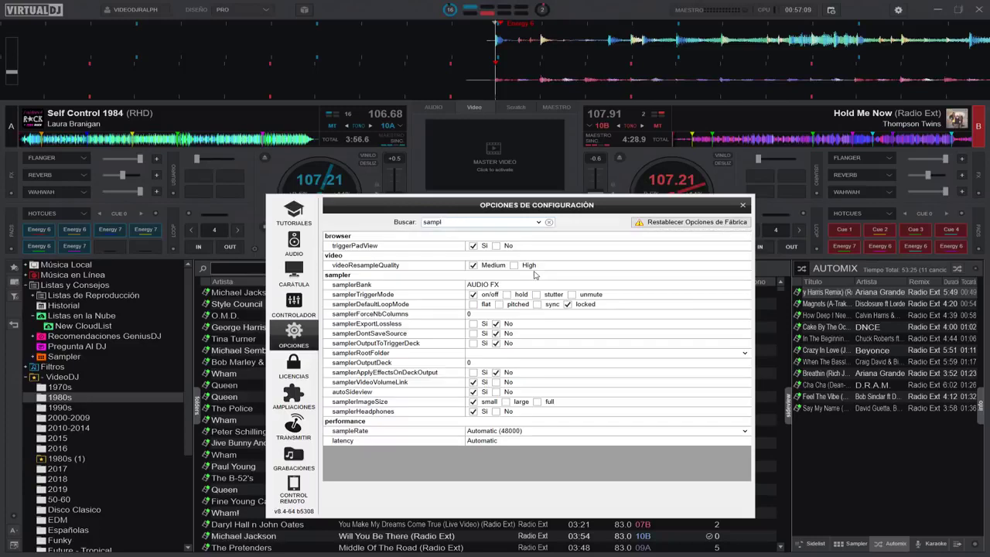
pyautogui.write('e vide')
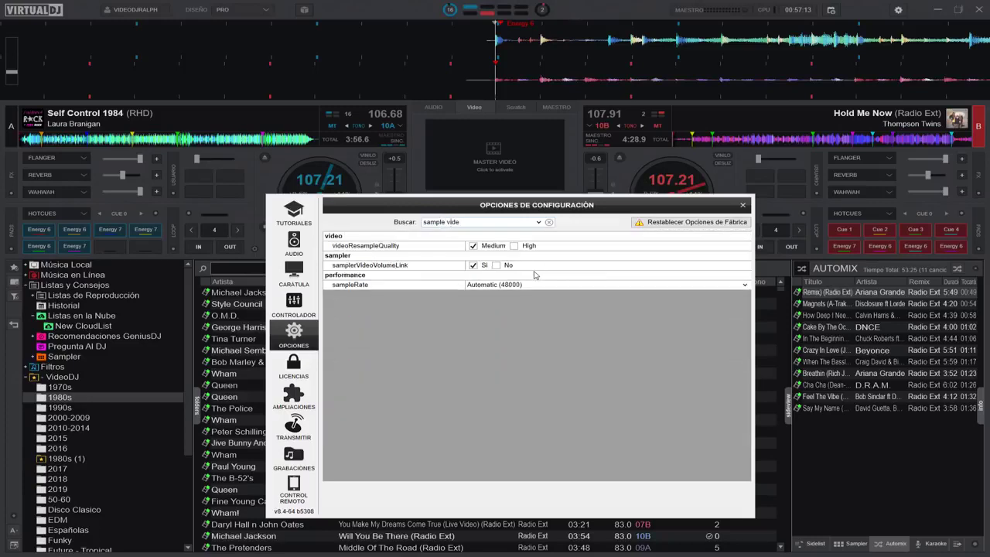
pyautogui.moveTo(392, 267)
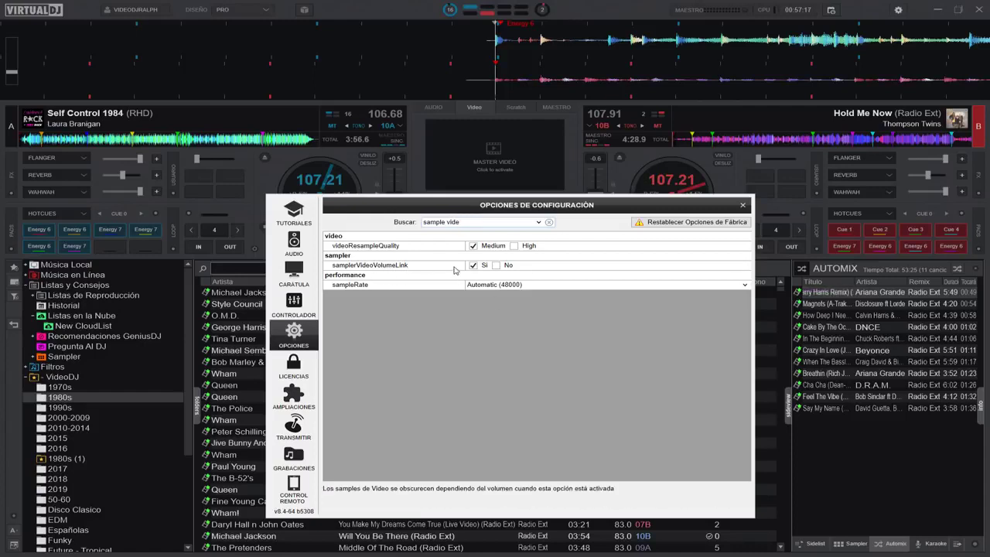
pyautogui.moveTo(431, 269); pyautogui.dragTo(470, 358)
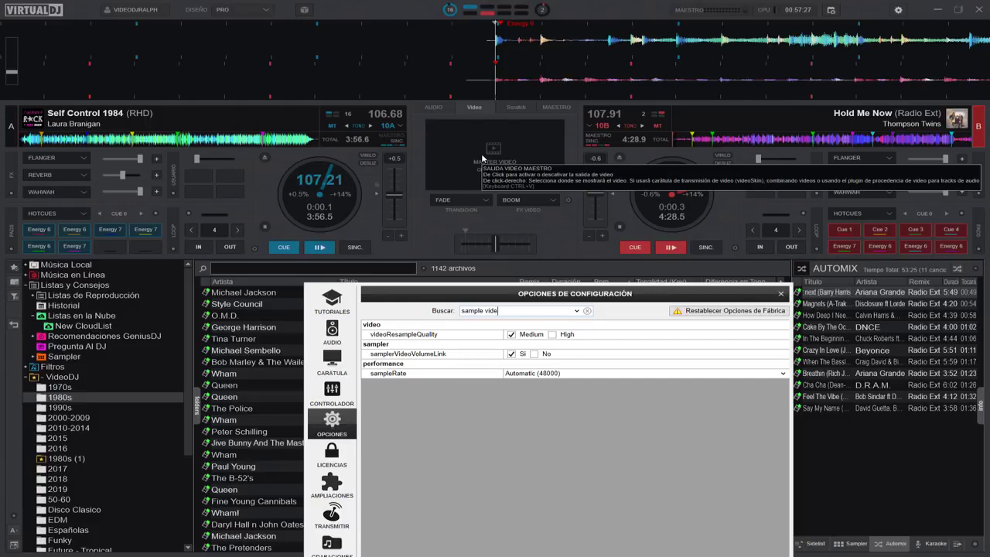
pyautogui.moveTo(480, 304); pyautogui.dragTo(464, 229)
pyautogui.moveTo(439, 281)
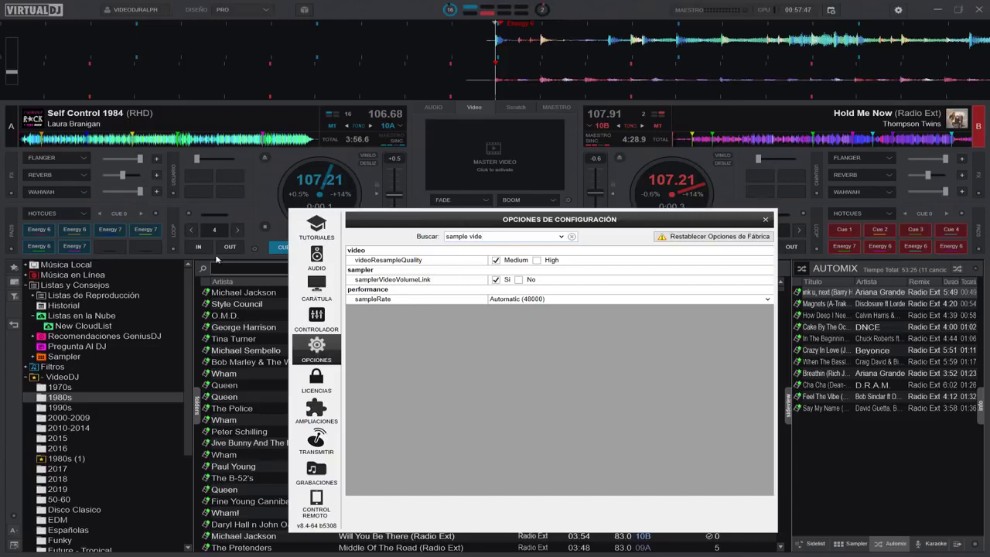
# Search the options for recordBitD and view the description of the recordBitDepth setting
pyautogui.moveTo(496, 236); pyautogui.dragTo(408, 236)
pyautogui.write('recordBitDeph')
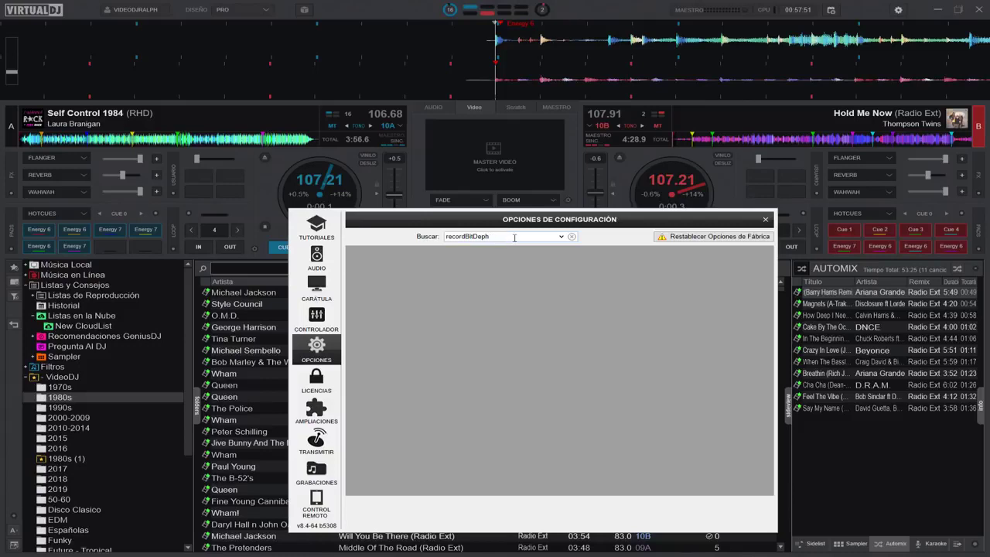
pyautogui.press('BackSpace')
pyautogui.press('BackSpace')
pyautogui.press('BackSpace')
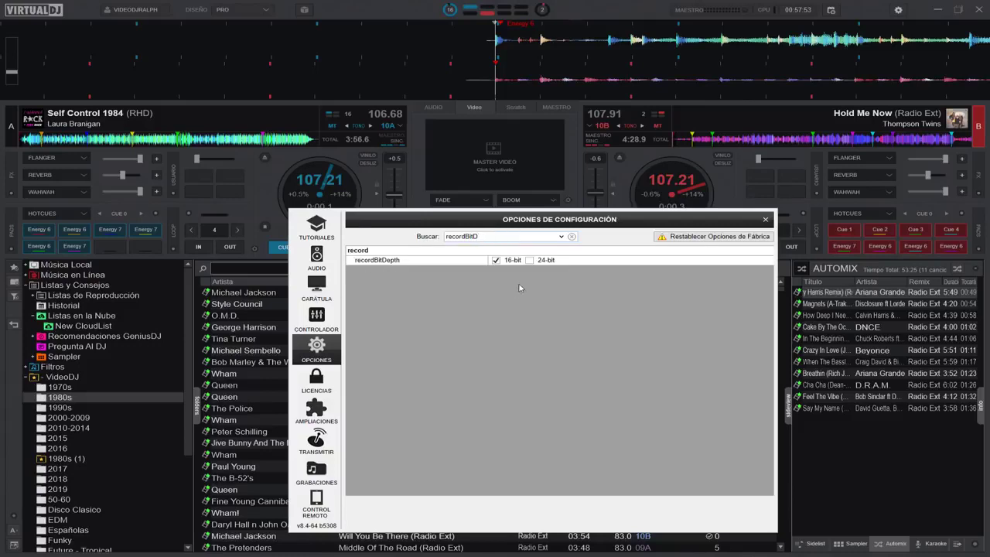
pyautogui.moveTo(499, 262)
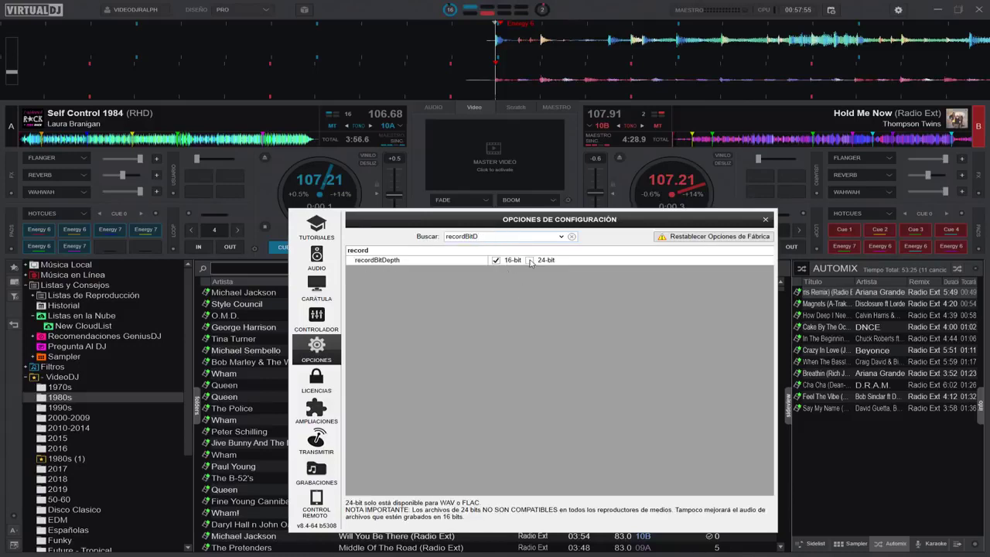
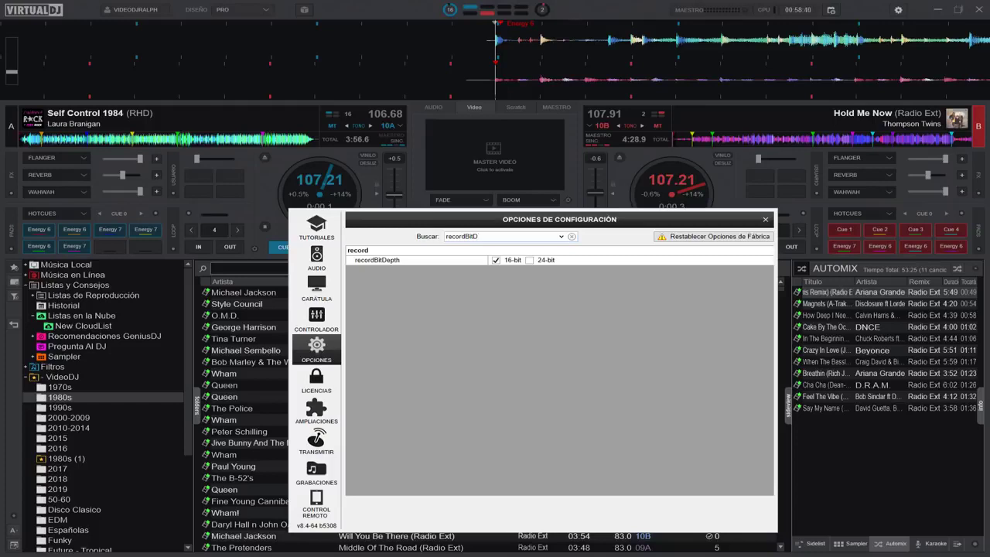
# Find broadcastVideoQuality in the options, try the custom quality, and set it back to mid
pyautogui.doubleClick(502, 238)
pyautogui.write('broadcastVideoQuality')
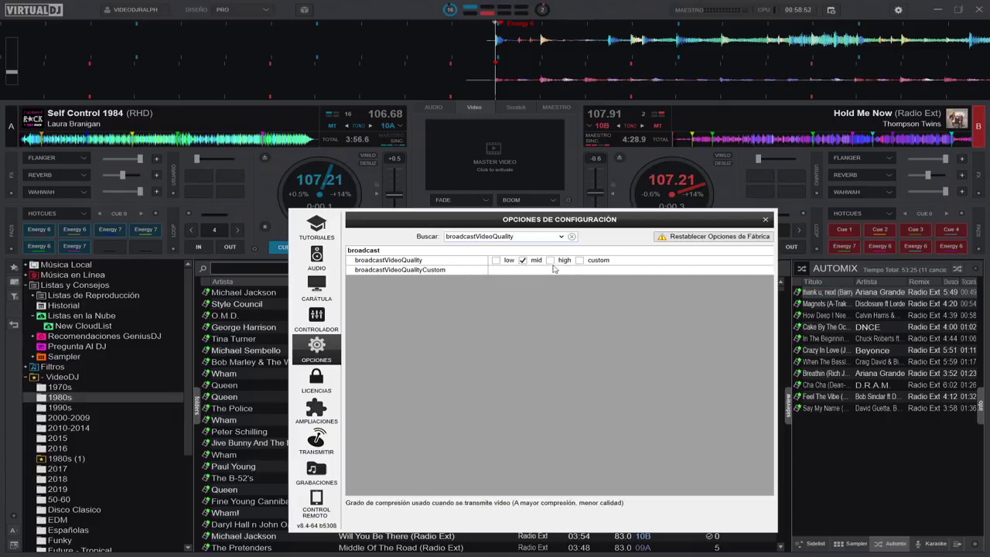
pyautogui.click(580, 261)
pyautogui.click(523, 260)
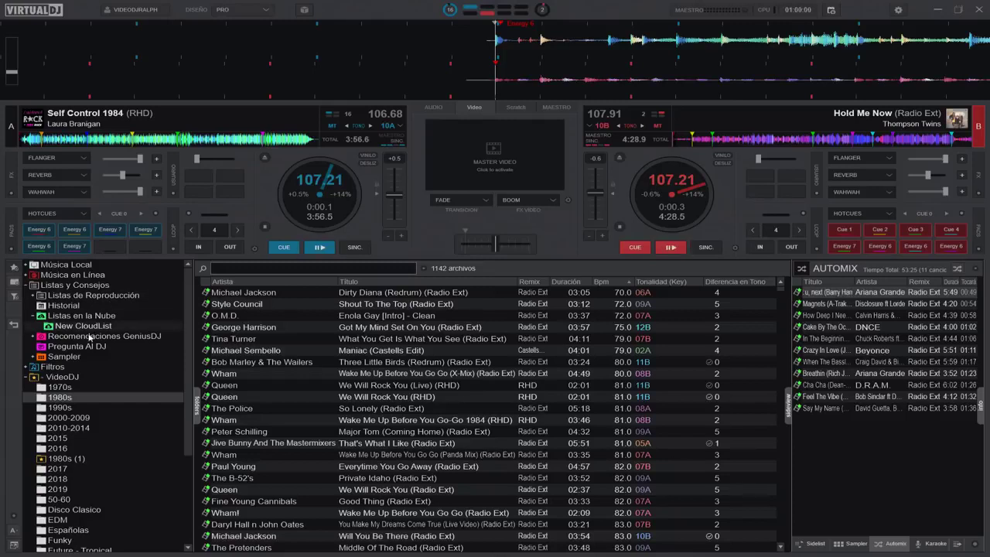
# List the contents of all subfolders in the VideoDJ favorite folder
pyautogui.click(75, 378)
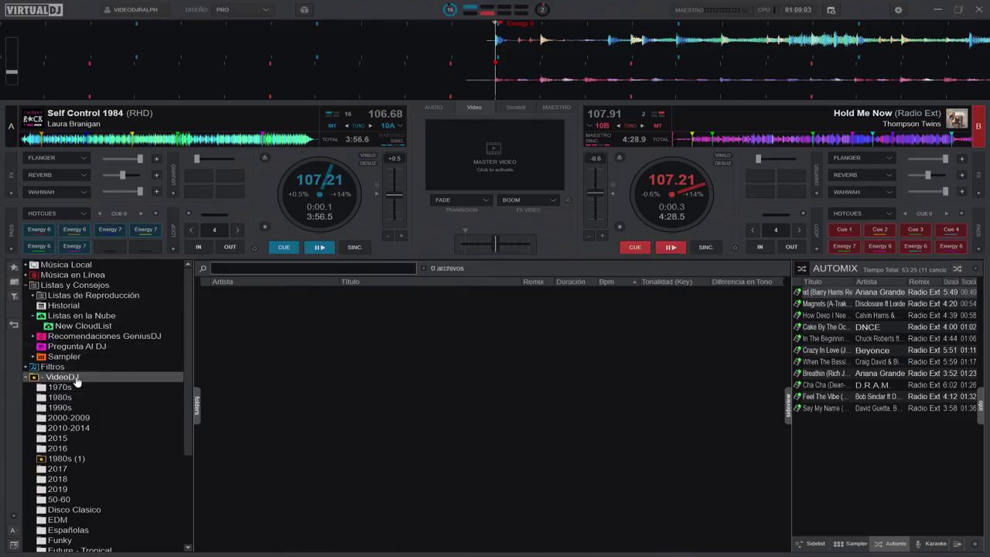
pyautogui.rightClick(66, 380)
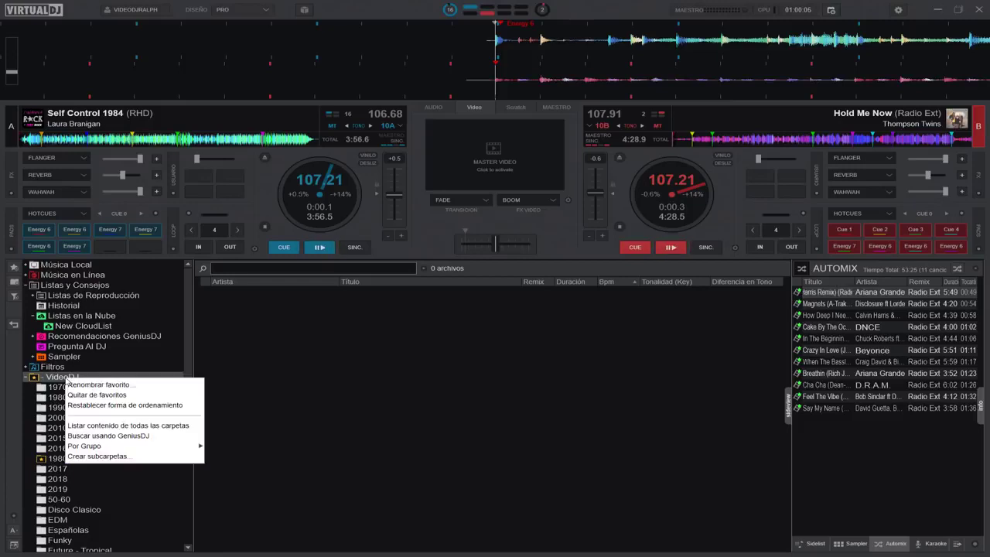
pyautogui.click(106, 426)
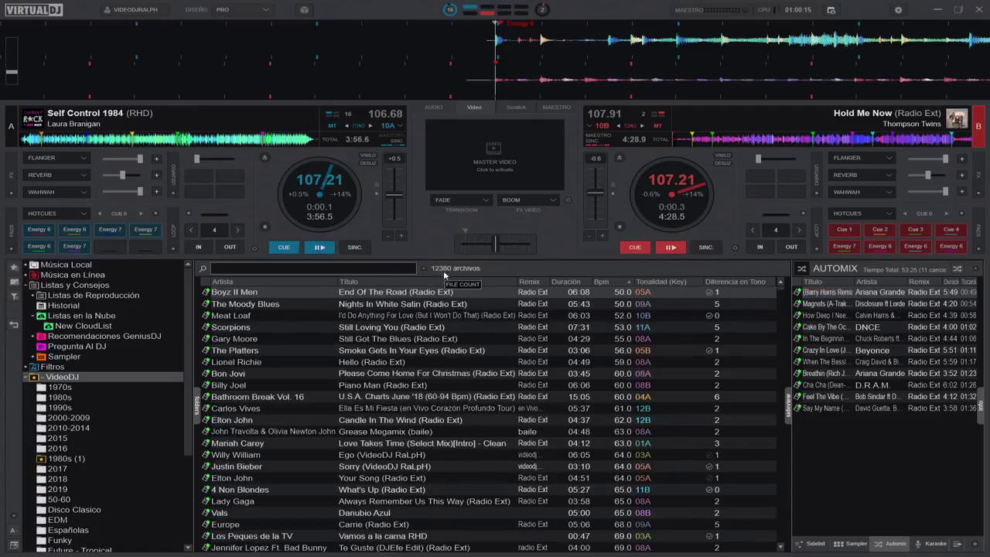
# Remove the duplicate 1980s (1) folder from the favorites
pyautogui.click(94, 458)
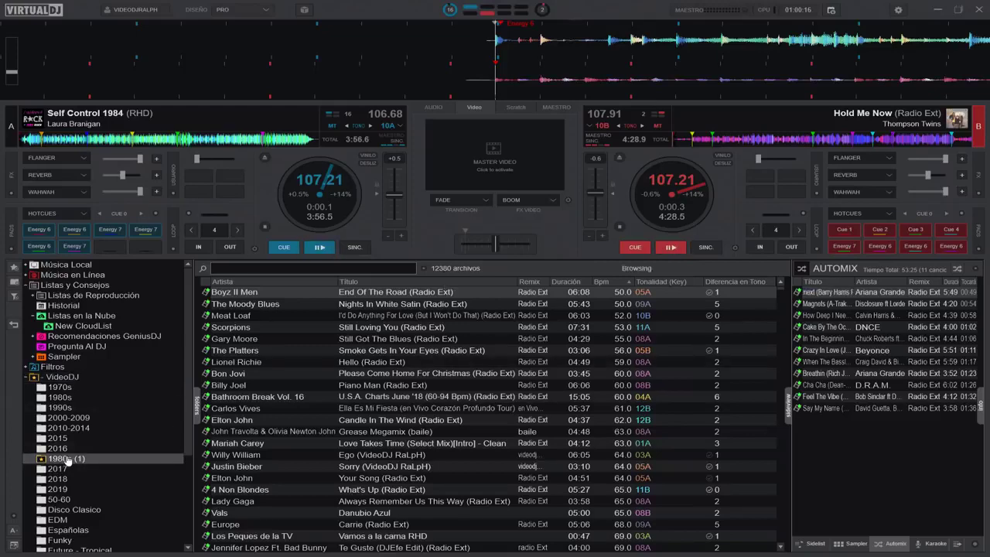
pyautogui.rightClick(94, 458)
pyautogui.click(92, 472)
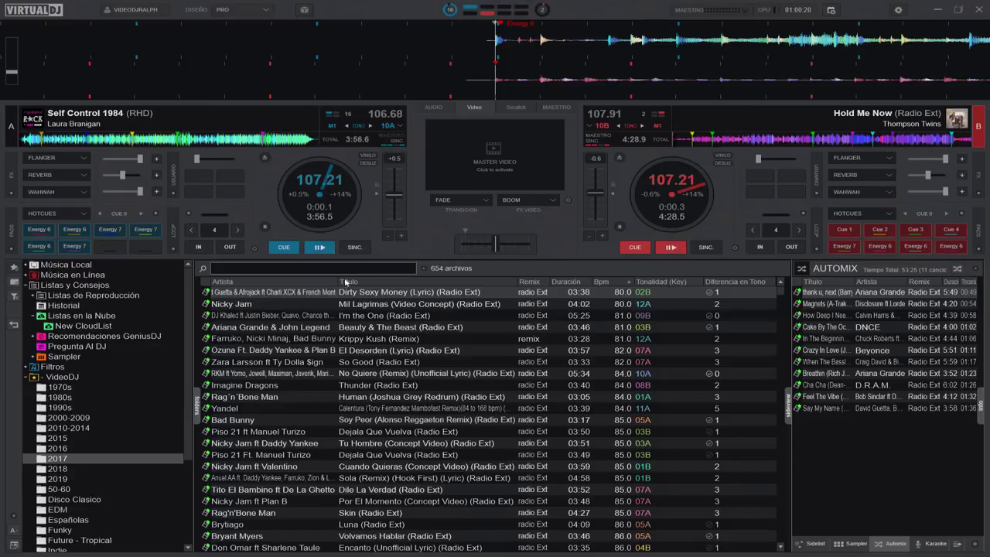
# List the contents of all VideoDJ subfolders again and go to the end of the track list
pyautogui.click(75, 377)
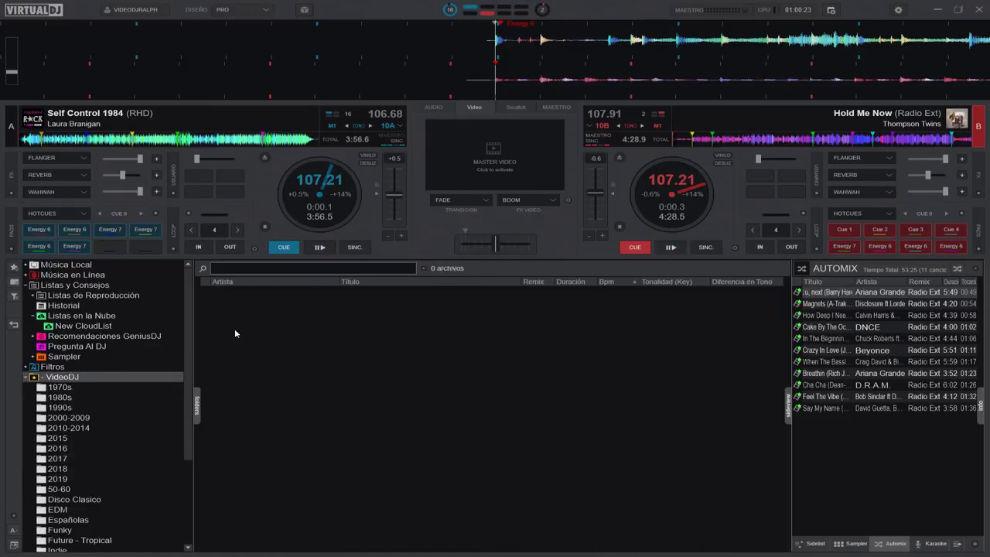
pyautogui.rightClick(78, 377)
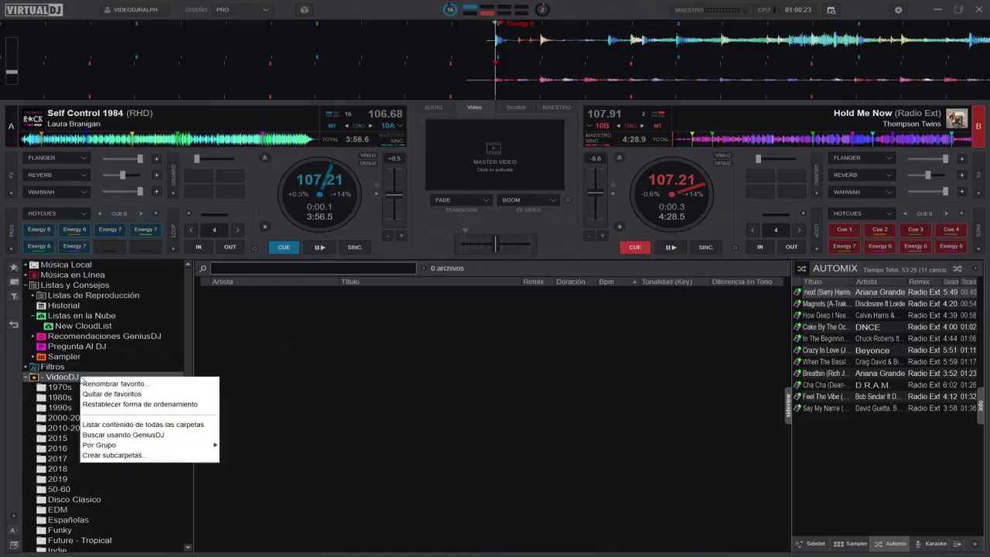
pyautogui.click(152, 425)
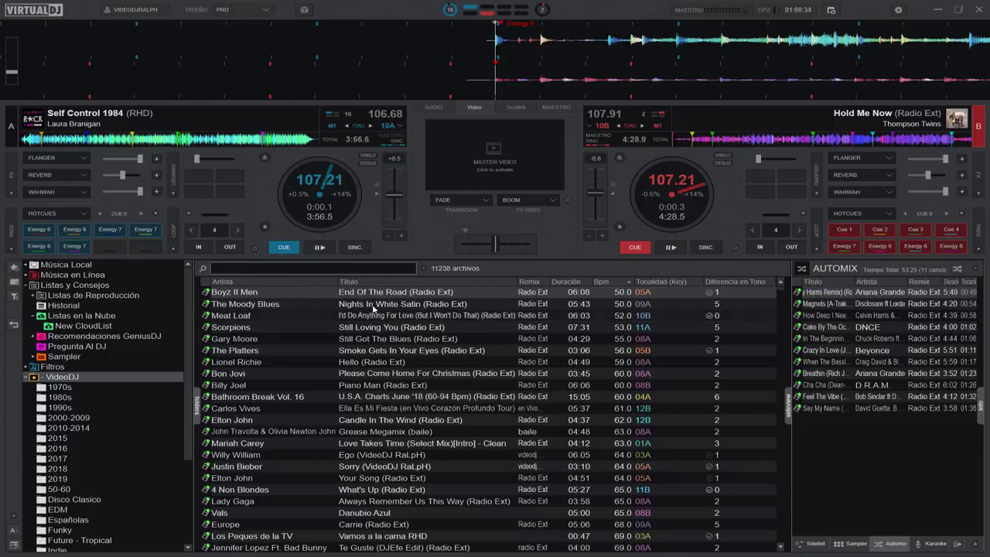
pyautogui.moveTo(781, 292); pyautogui.dragTo(764, 550)
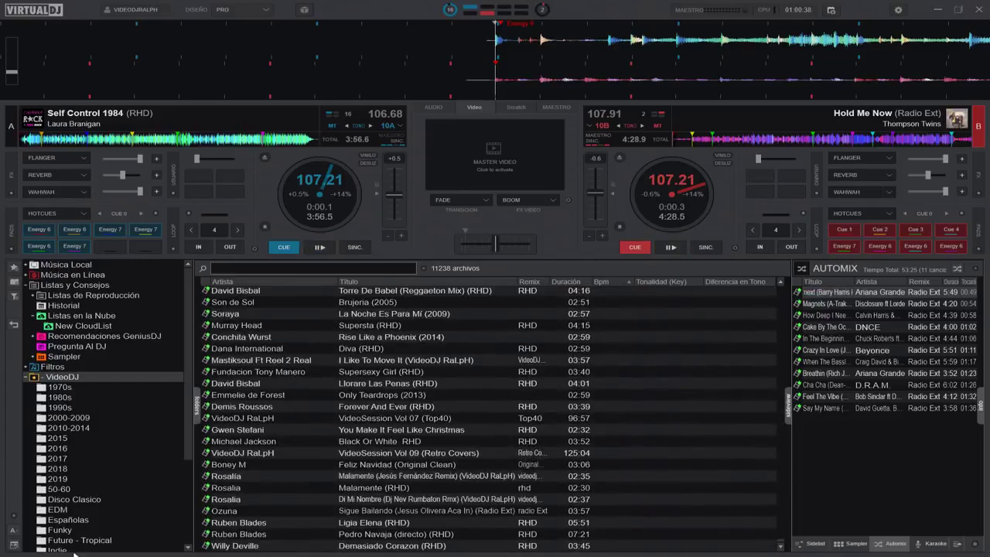
# Export the browser view of all VideoDJ tracks as a CSV file named todas in the VirtualDJ 2020 folder
pyautogui.click(12, 520)
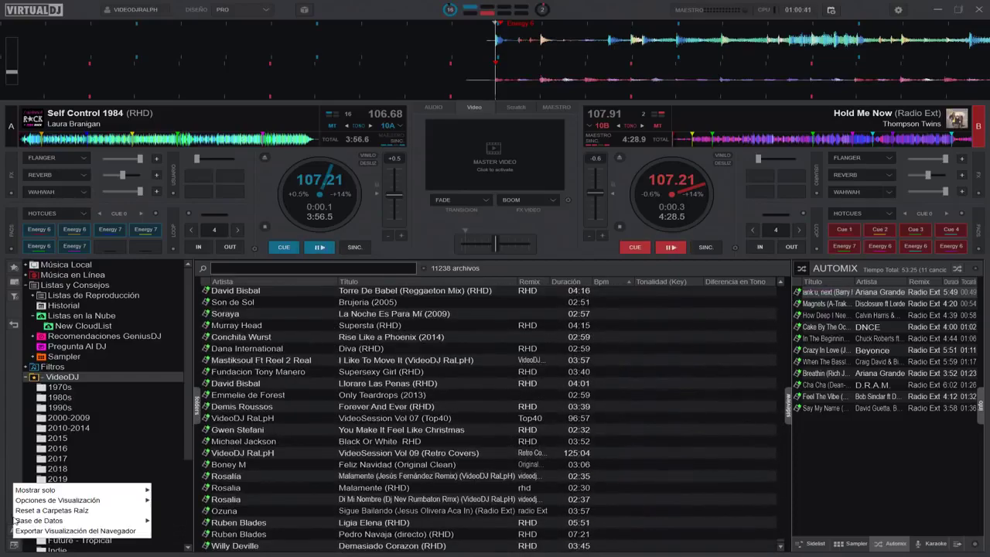
pyautogui.click(93, 532)
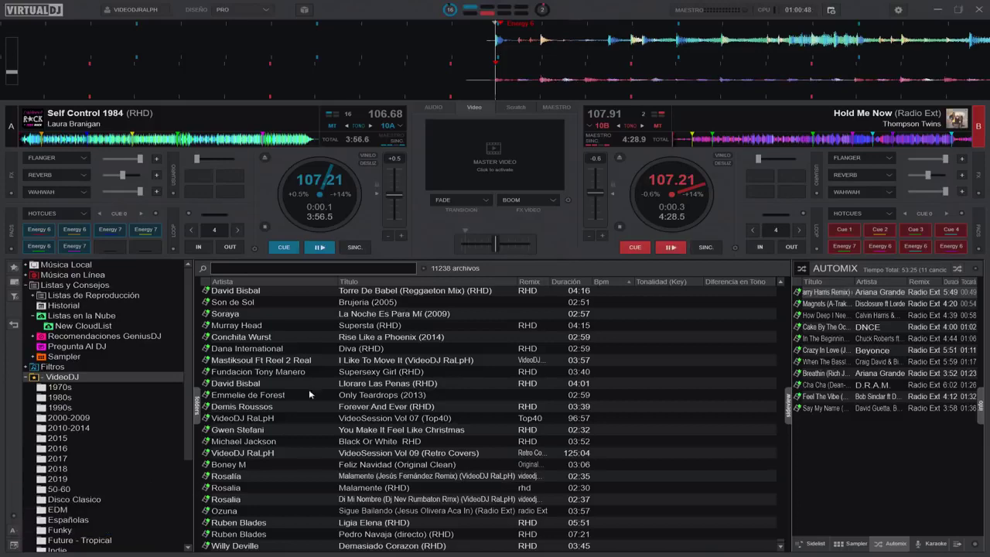
pyautogui.click(232, 127)
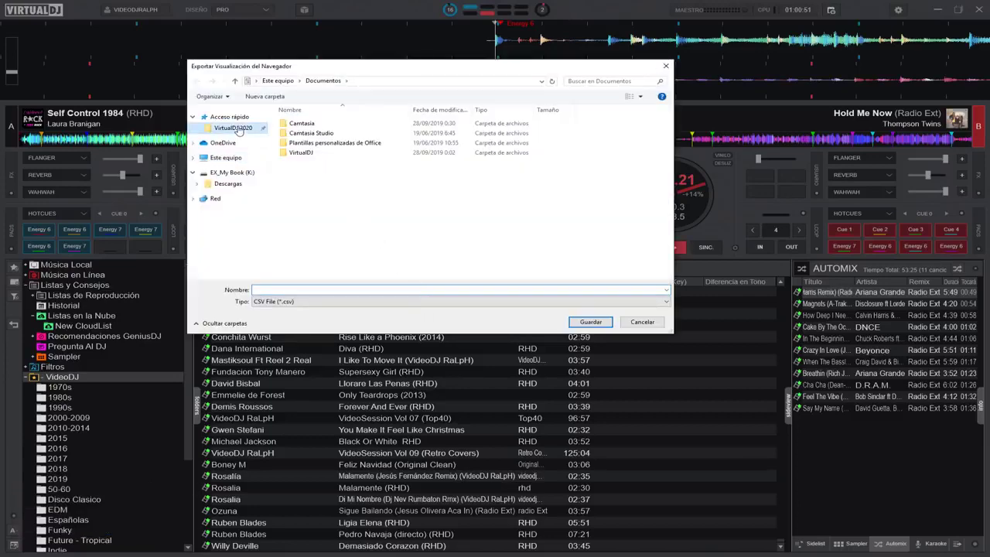
pyautogui.click(291, 289)
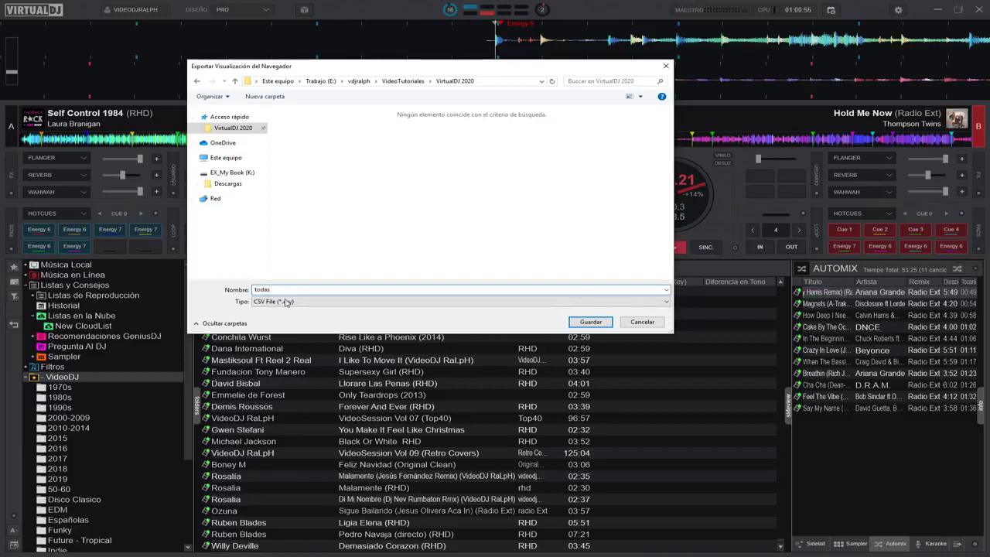
pyautogui.click(285, 301)
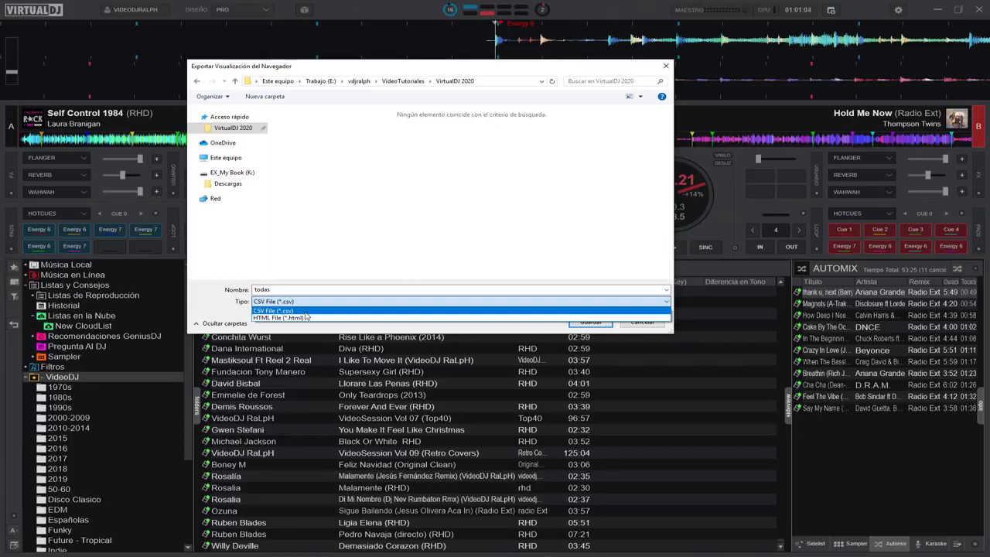
pyautogui.click(307, 311)
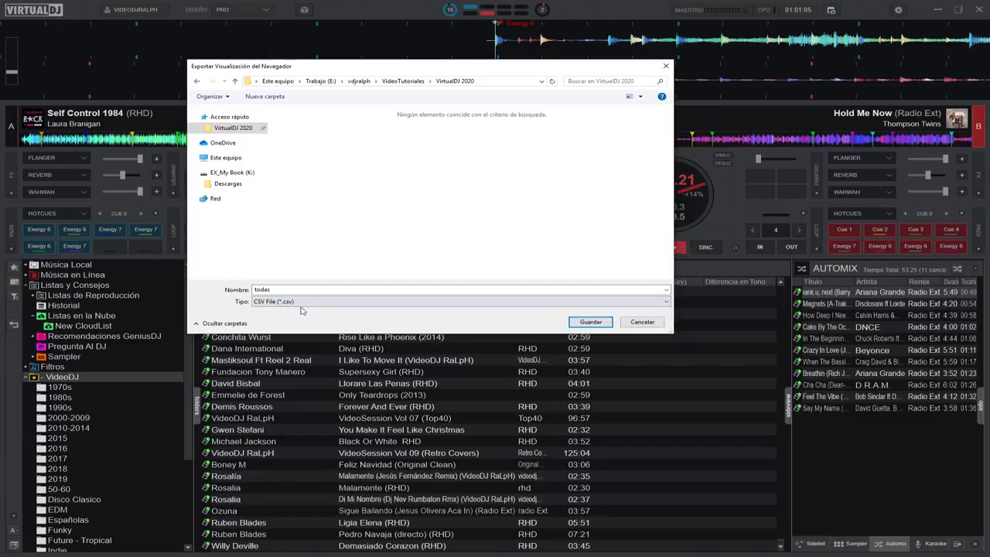
pyautogui.click(590, 322)
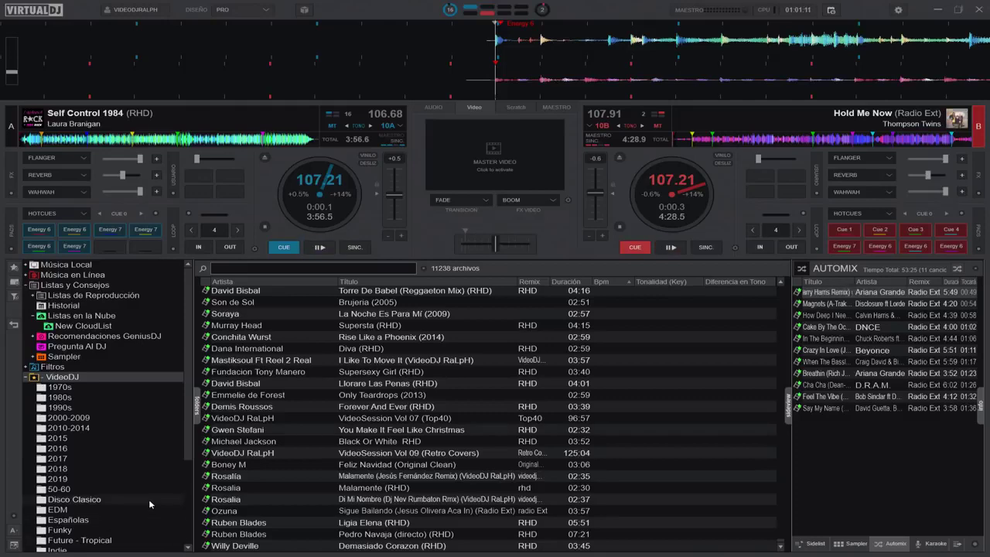
# Open the exported todas file from the VirtualDJ 2020 folder in Excel and dismiss the Office activation wizard
pyautogui.press('super')
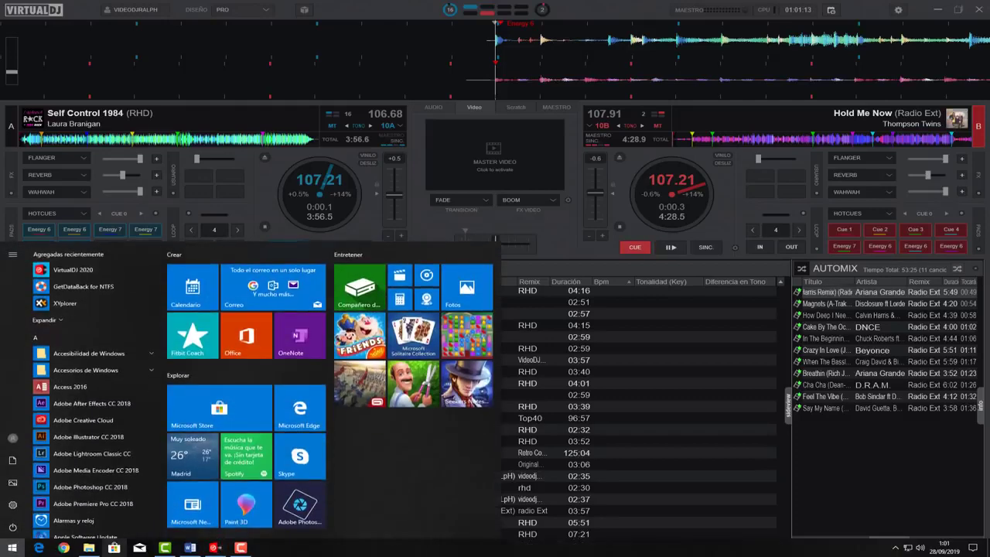
pyautogui.click(89, 548)
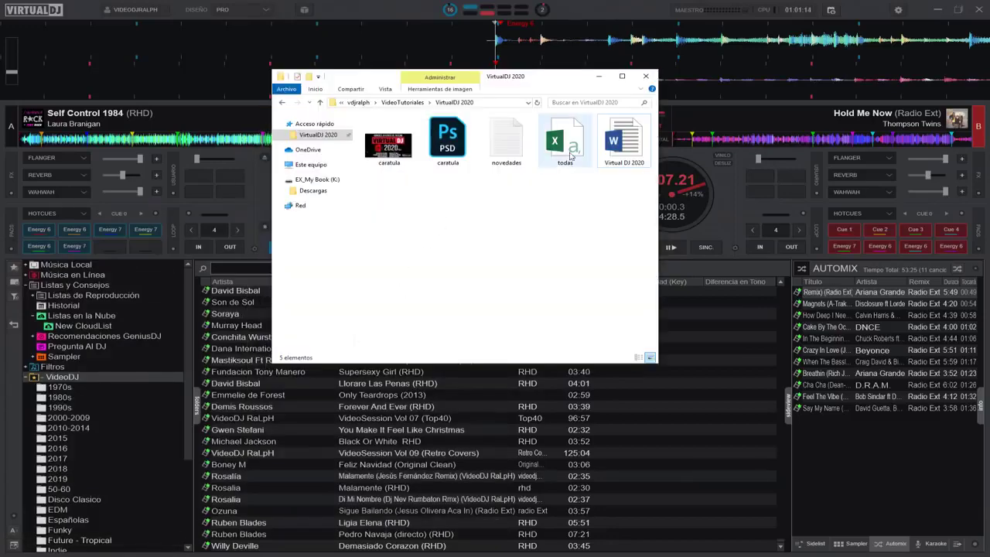
pyautogui.click(570, 146)
pyautogui.doubleClick(570, 146)
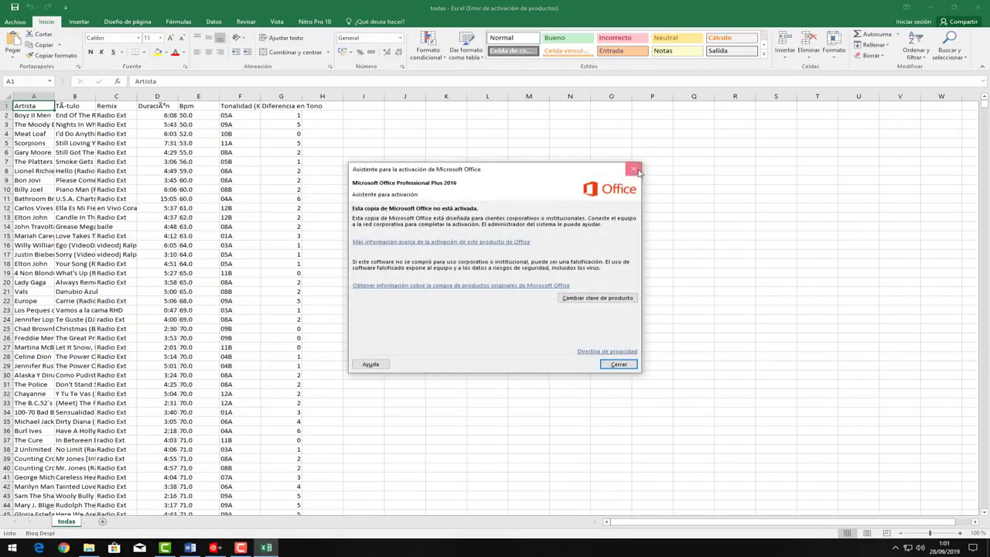
pyautogui.click(635, 170)
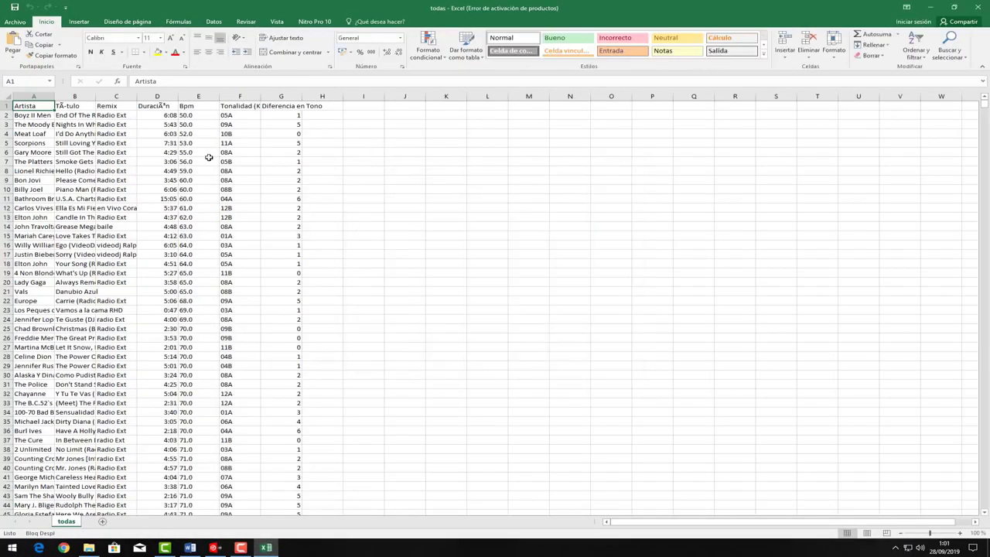
# Widen the track list columns in the todas sheet to fit their contents and go to its last row
pyautogui.moveTo(56, 96); pyautogui.dragTo(667, 98)
pyautogui.rightClick(698, 95)
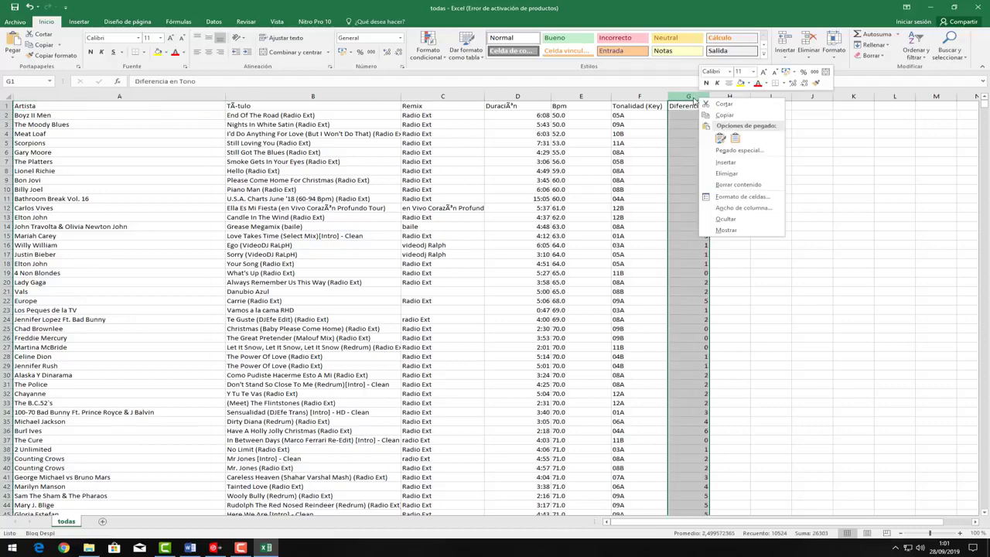
pyautogui.click(685, 95)
pyautogui.scroll(-10, 698, 288)
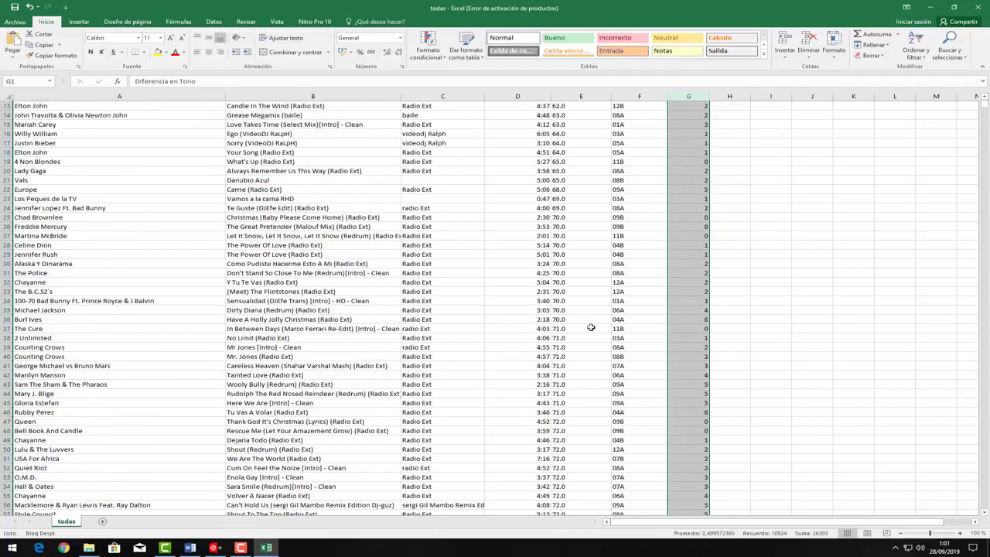
pyautogui.scroll(10, 386, 316)
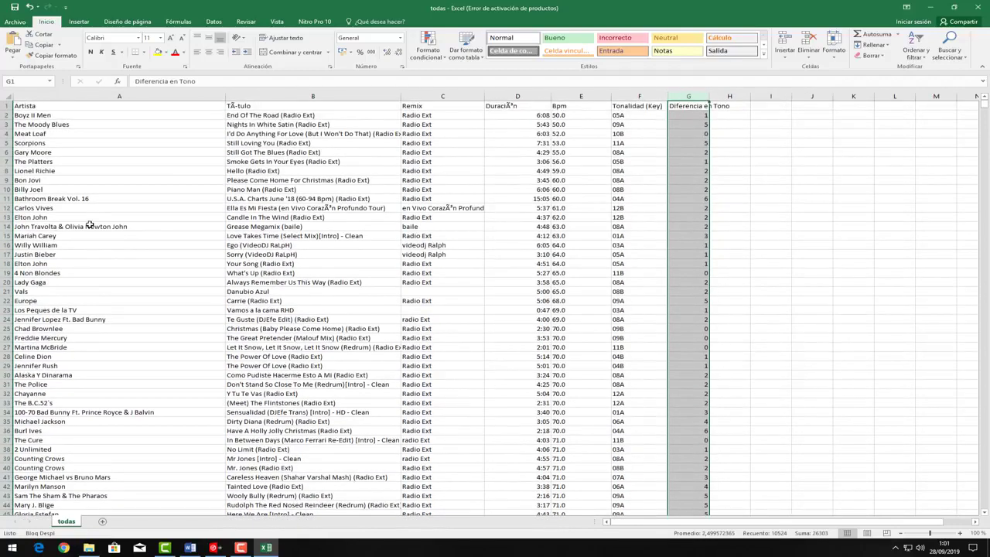
pyautogui.moveTo(986, 109); pyautogui.dragTo(976, 512)
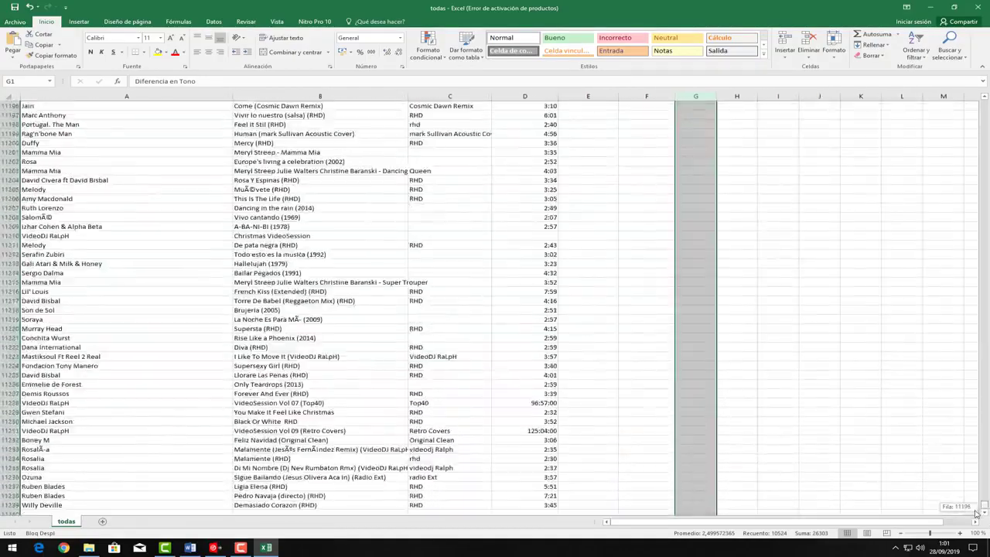
# Switch back to VirtualDJ and compare the track lists of the 1970s and 1980s folders
pyautogui.press('super+Tab')
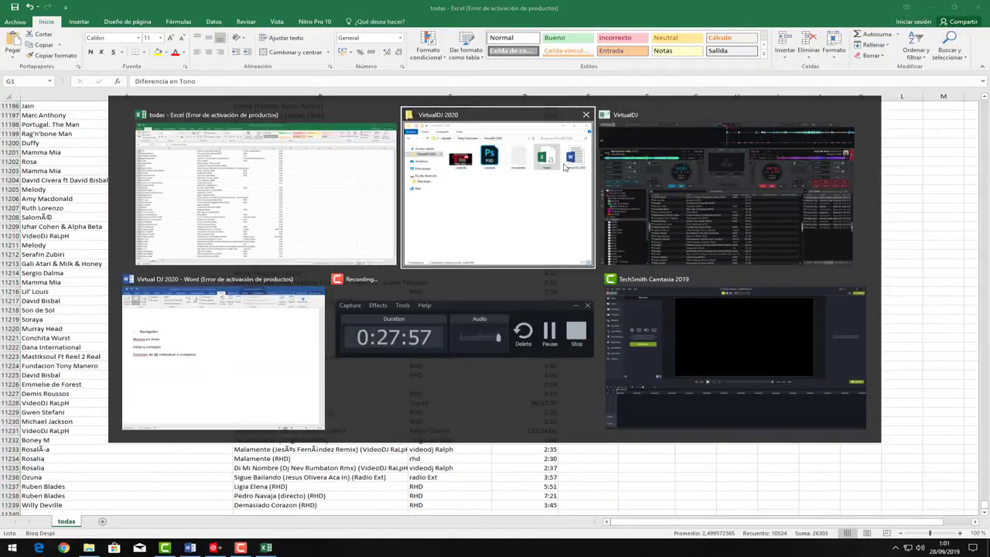
pyautogui.press('Return')
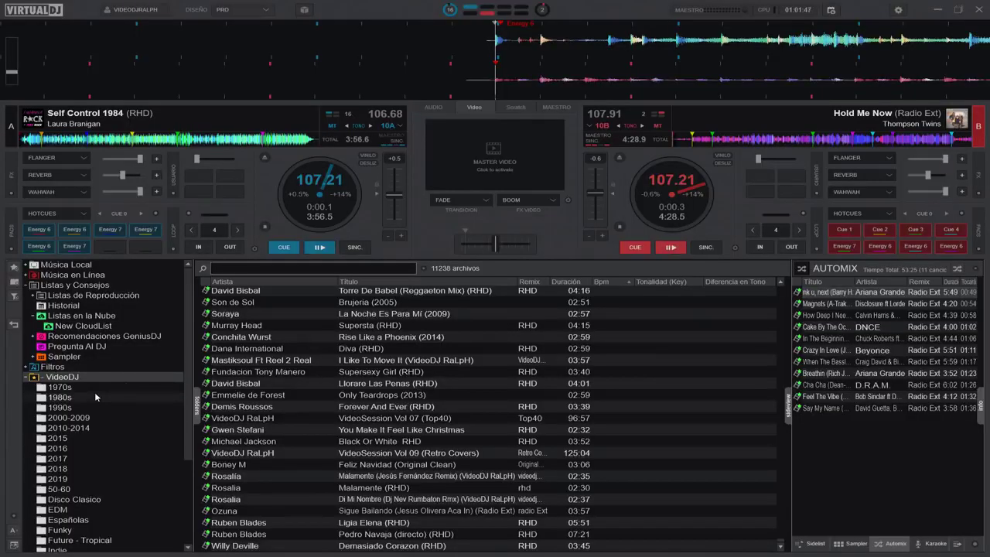
pyautogui.scroll(-5, 97, 387)
pyautogui.scroll(2, 97, 392)
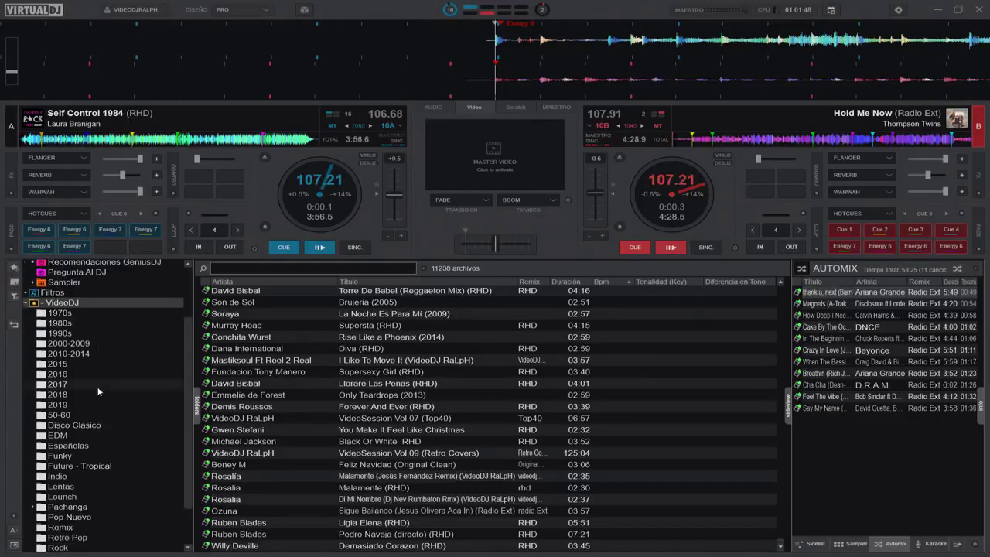
pyautogui.click(62, 313)
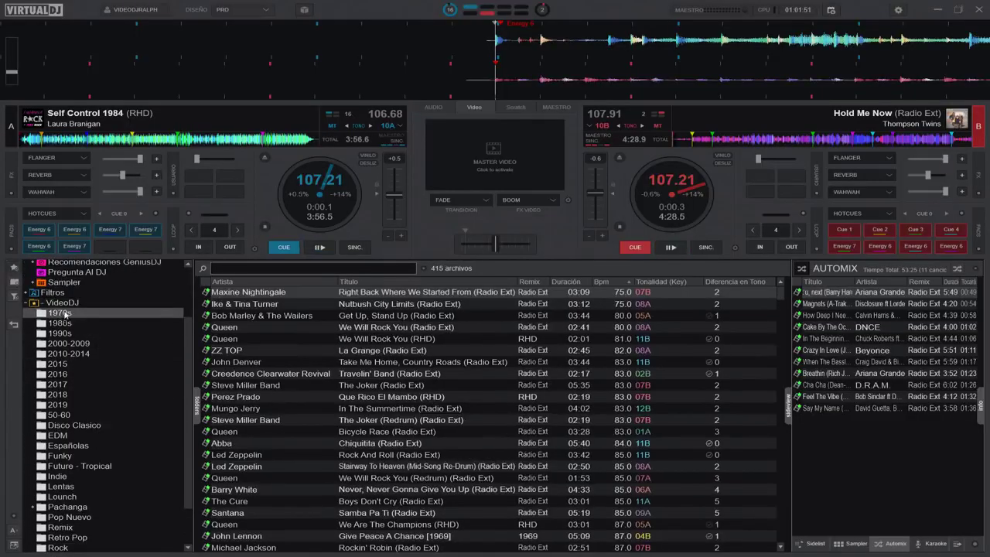
pyautogui.click(80, 323)
pyautogui.click(68, 314)
pyautogui.click(67, 315)
pyautogui.click(68, 323)
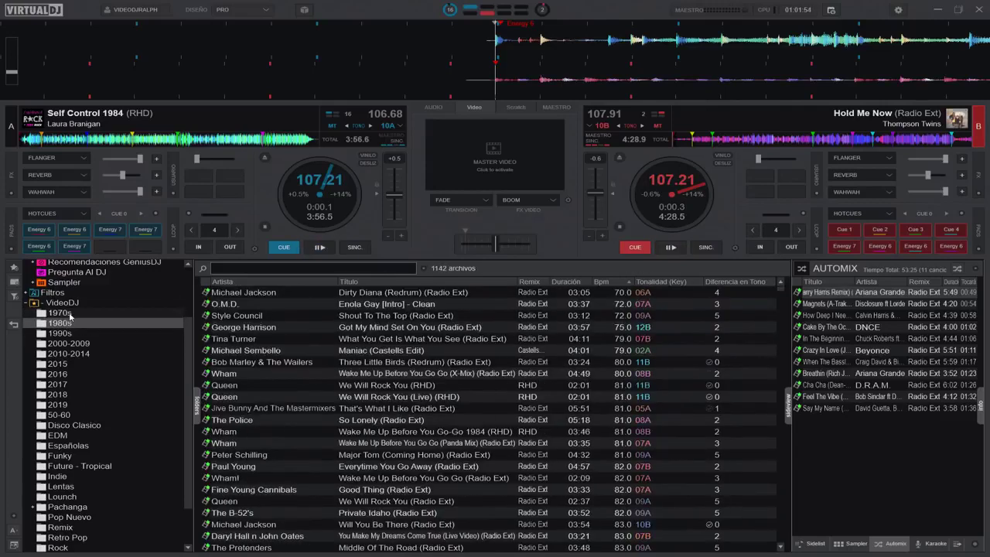
pyautogui.click(67, 314)
# Reorder the VideoDJ subfolders so that 50-60 comes first, directly above 1970s
pyautogui.scroll(-3, 92, 428)
pyautogui.scroll(1, 85, 417)
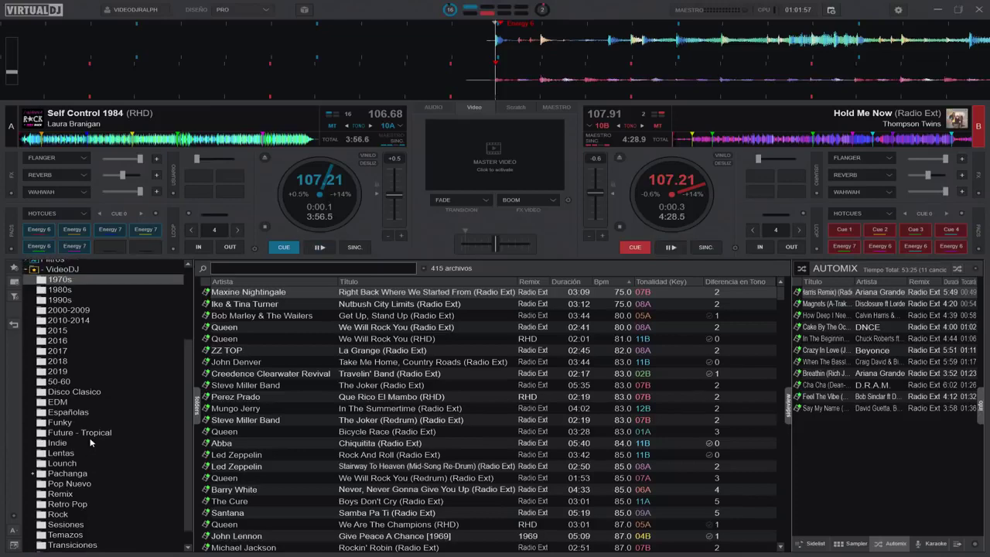
pyautogui.click(68, 382)
pyautogui.scroll(1, 78, 325)
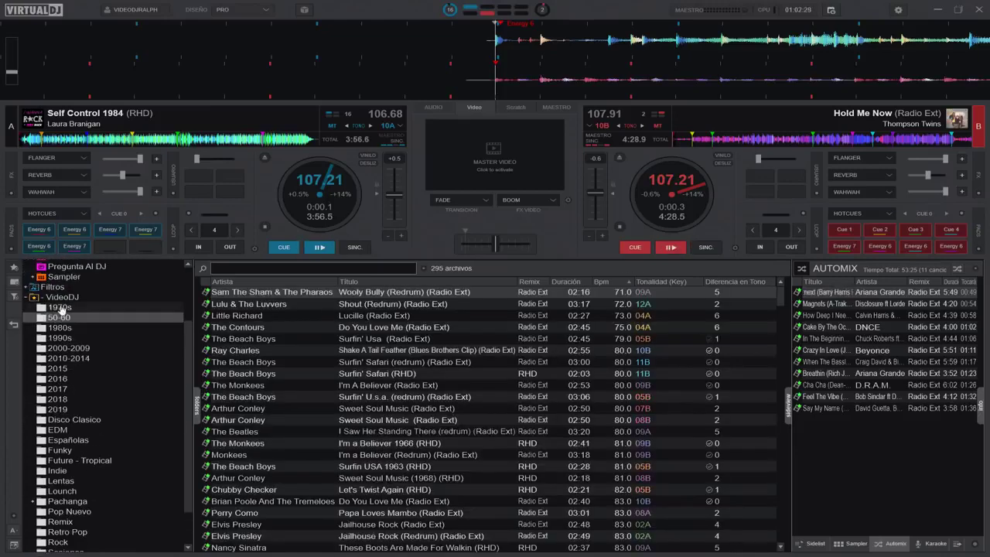
pyautogui.click(60, 307)
pyautogui.moveTo(58, 409); pyautogui.dragTo(60, 317)
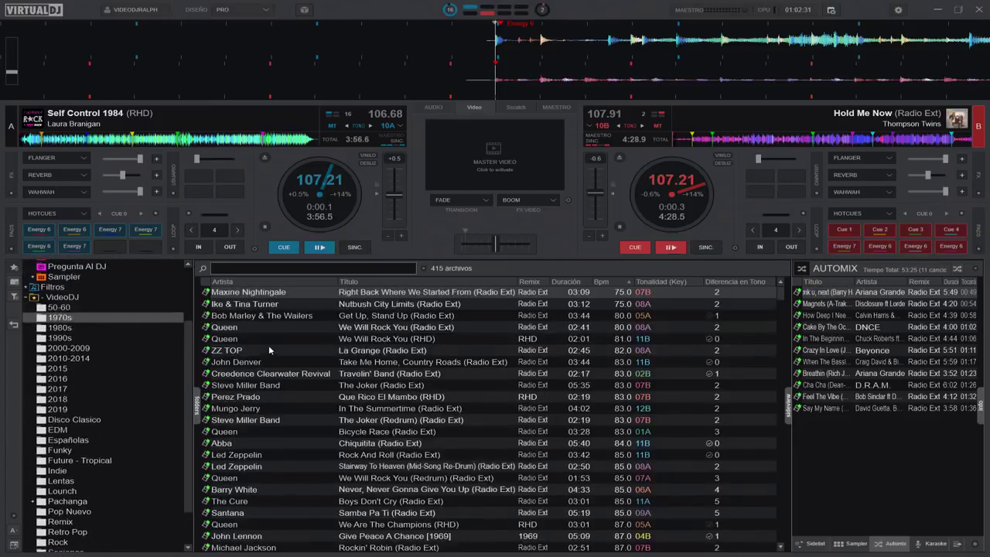
# Export the track list of the 50-60 folder as a CSV file named 50-60
pyautogui.click(116, 307)
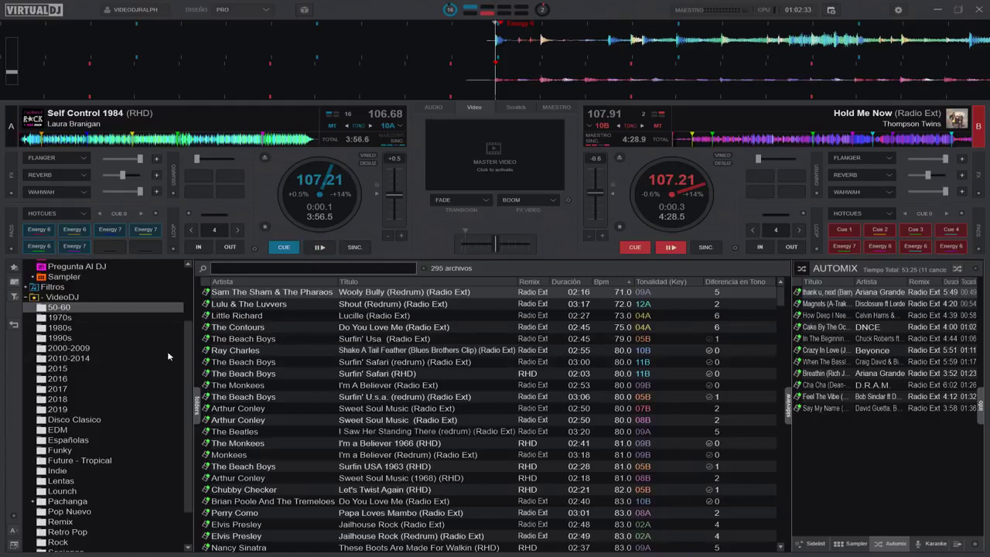
pyautogui.scroll(-3, 464, 385)
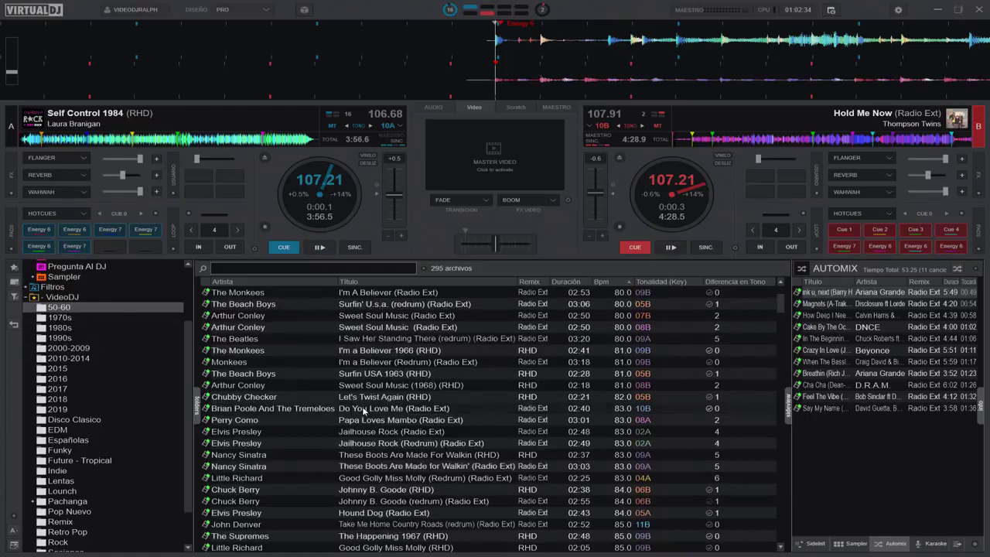
pyautogui.click(14, 515)
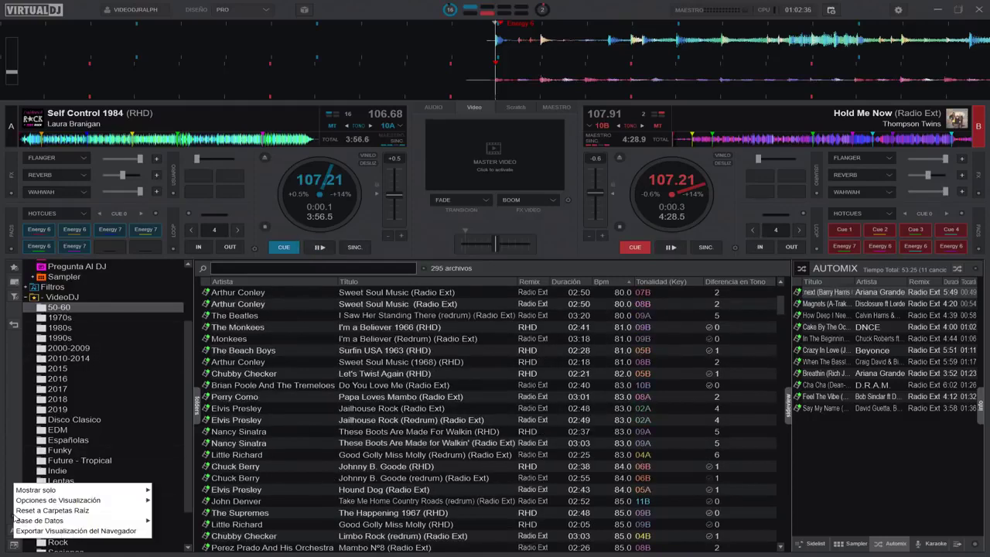
pyautogui.click(66, 532)
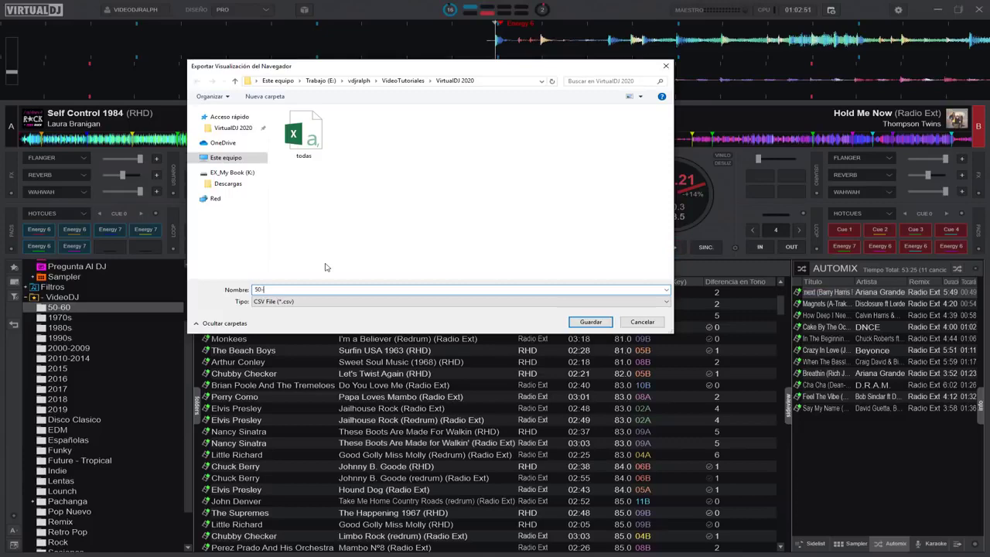
pyautogui.press('Return')
# Open the exported 50-60 file from the VirtualDJ 2020 folder in Excel and go to the end of its list
pyautogui.hotkey('alt', 'Tab')
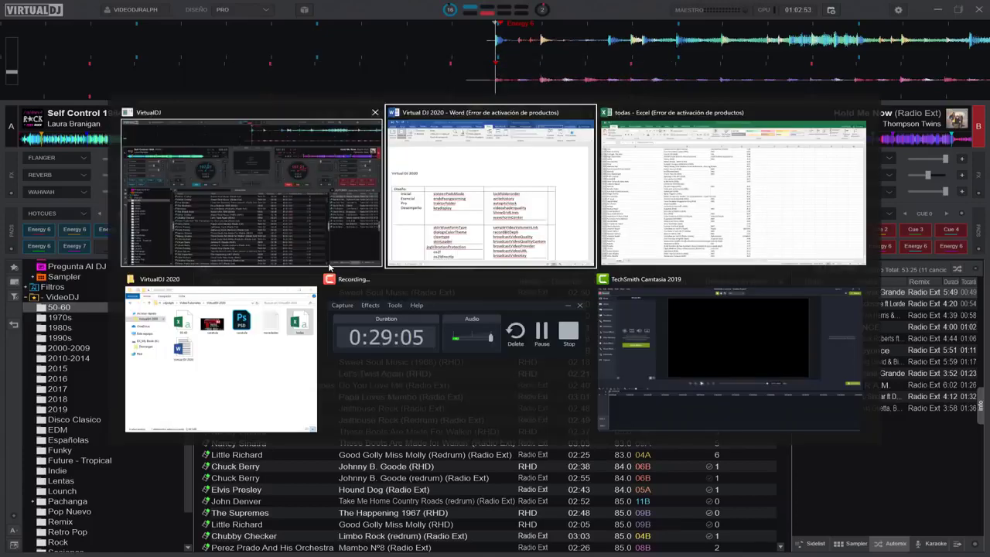
pyautogui.press('Tab')
pyautogui.click(313, 344)
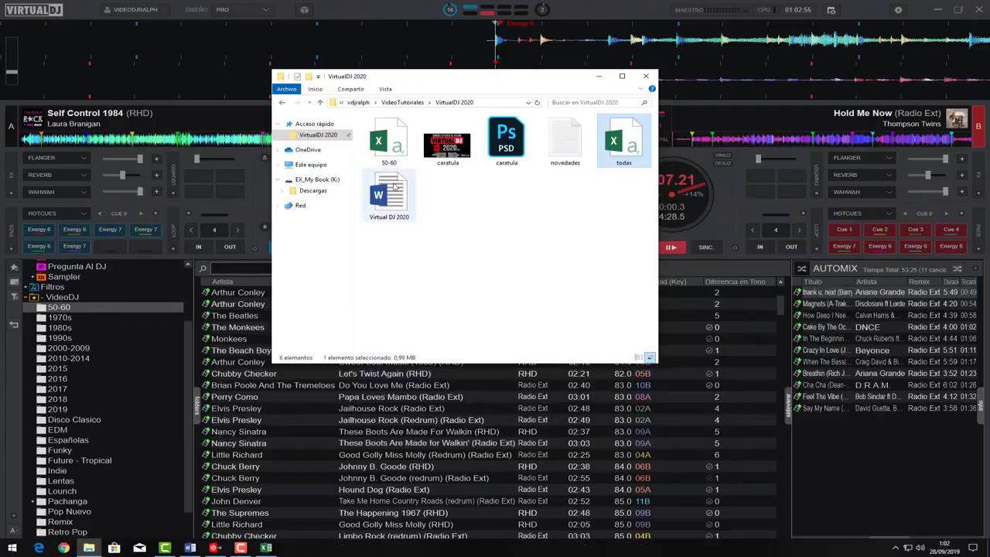
pyautogui.doubleClick(624, 140)
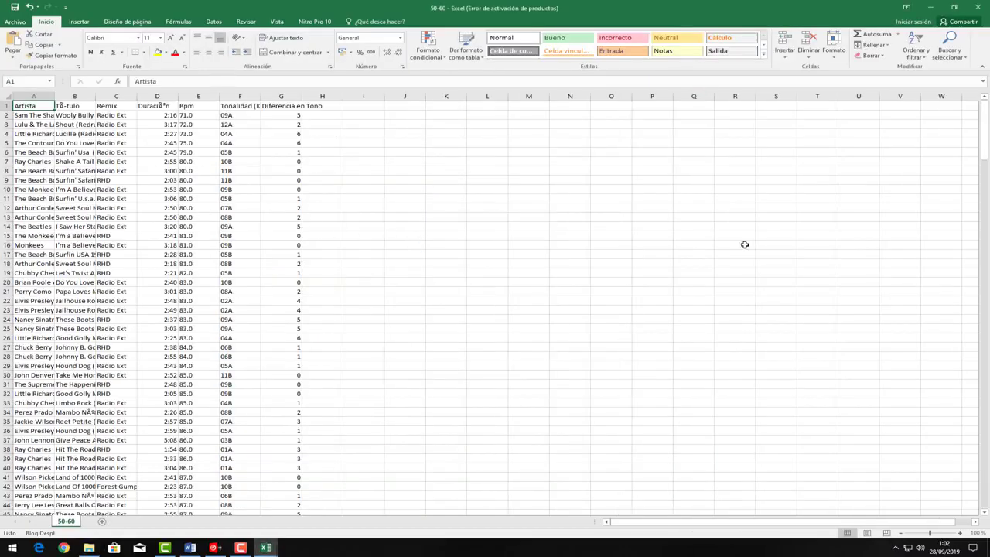
pyautogui.moveTo(981, 158); pyautogui.dragTo(963, 520)
pyautogui.scroll(-2, 234, 493)
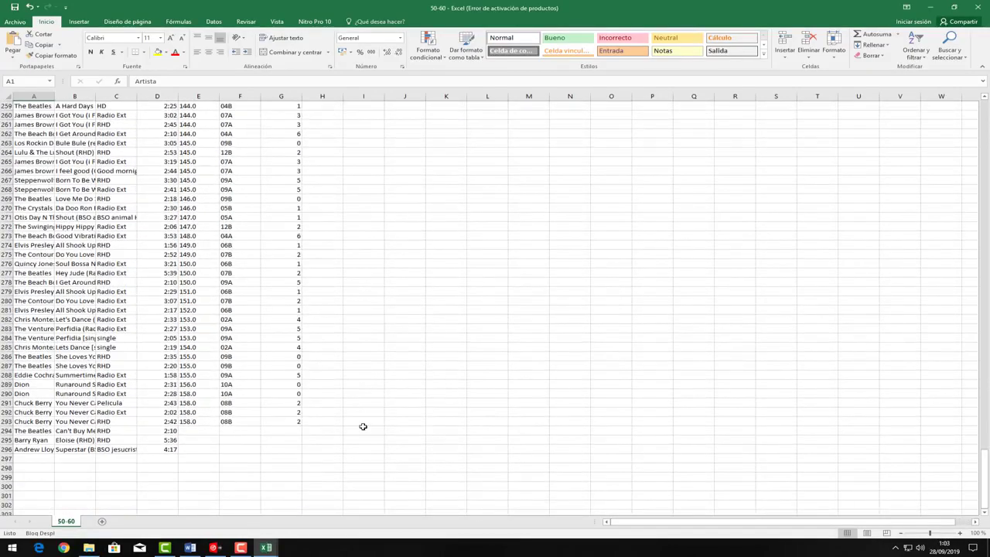
# Switch back to VirtualDJ and go to the end of the 50-60 folder's track list
pyautogui.hotkey('alt', 'Tab')
pyautogui.hotkey('alt', 'Tab')
pyautogui.hotkey('alt', 'Tab')
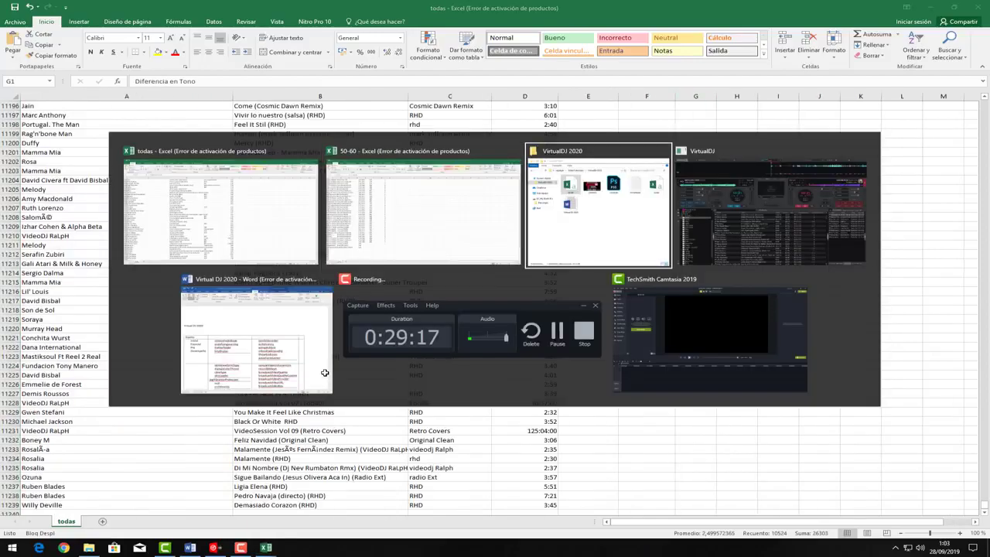
pyautogui.hotkey('alt', 'Tab')
pyautogui.moveTo(778, 321); pyautogui.dragTo(750, 546)
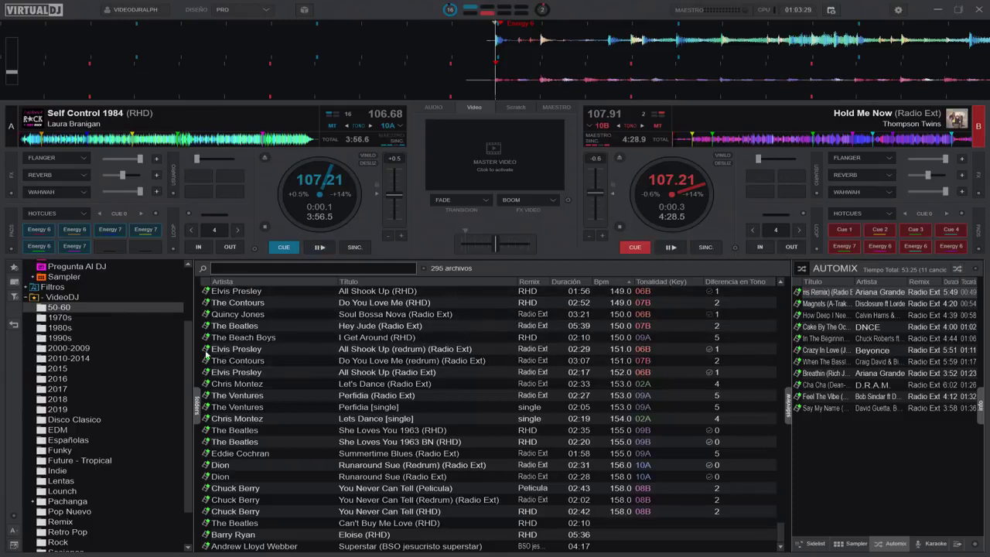
# Export the track list of the 1970s folder as an HTML file named 1970
pyautogui.click(60, 317)
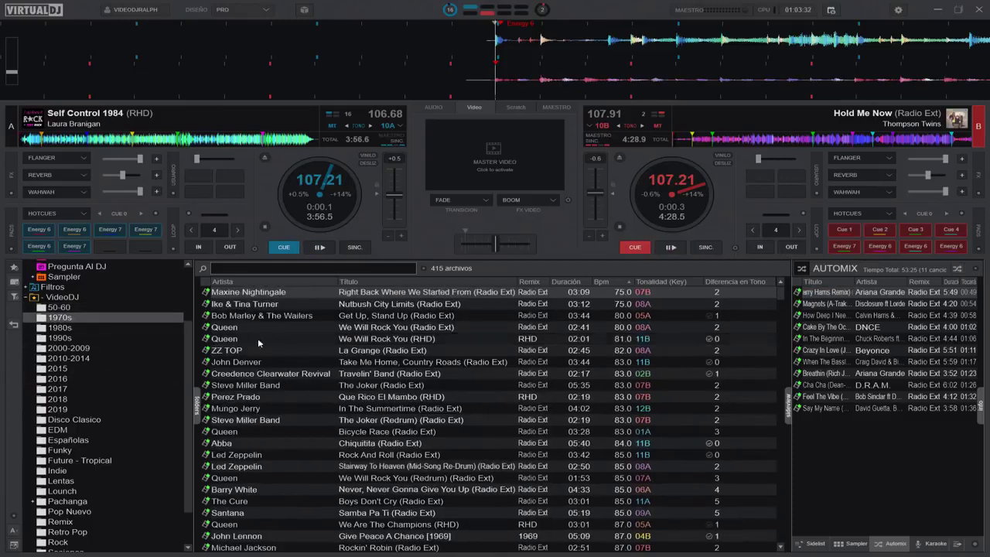
pyautogui.rightClick(65, 318)
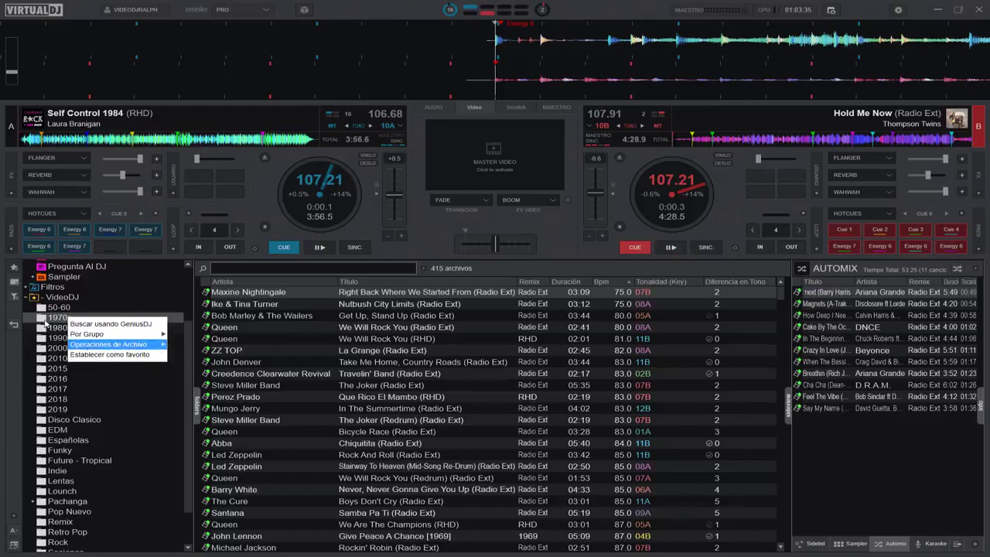
pyautogui.press('Escape')
pyautogui.click(14, 514)
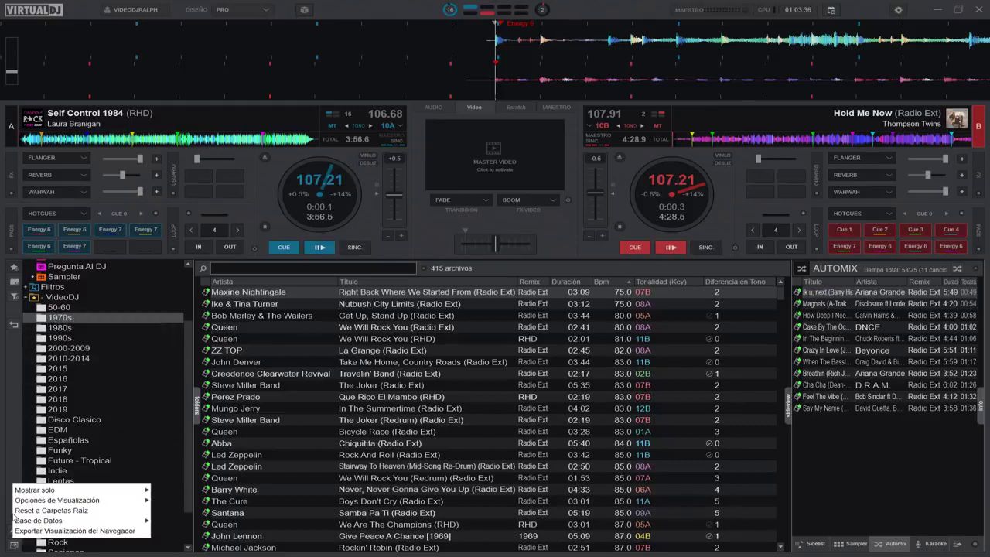
pyautogui.click(101, 533)
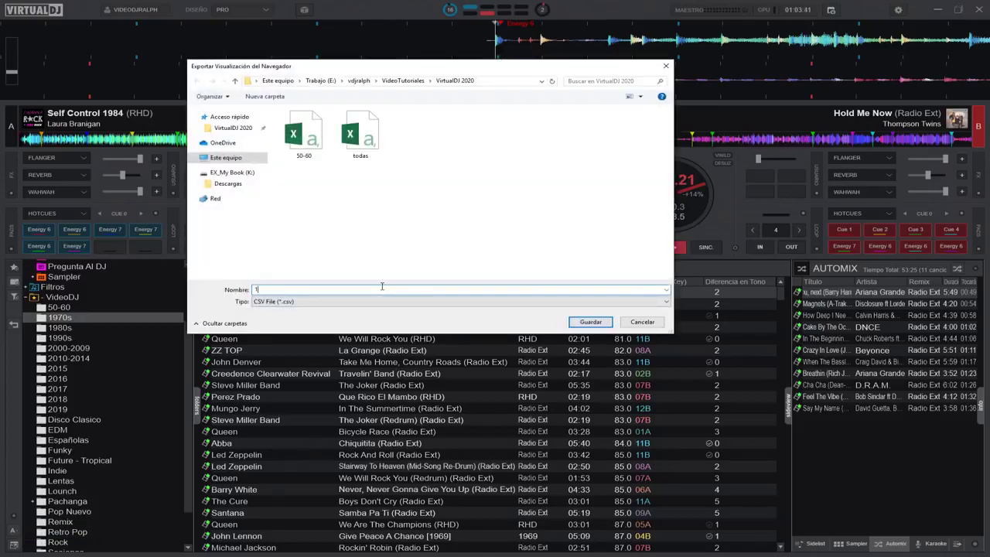
pyautogui.write('19')
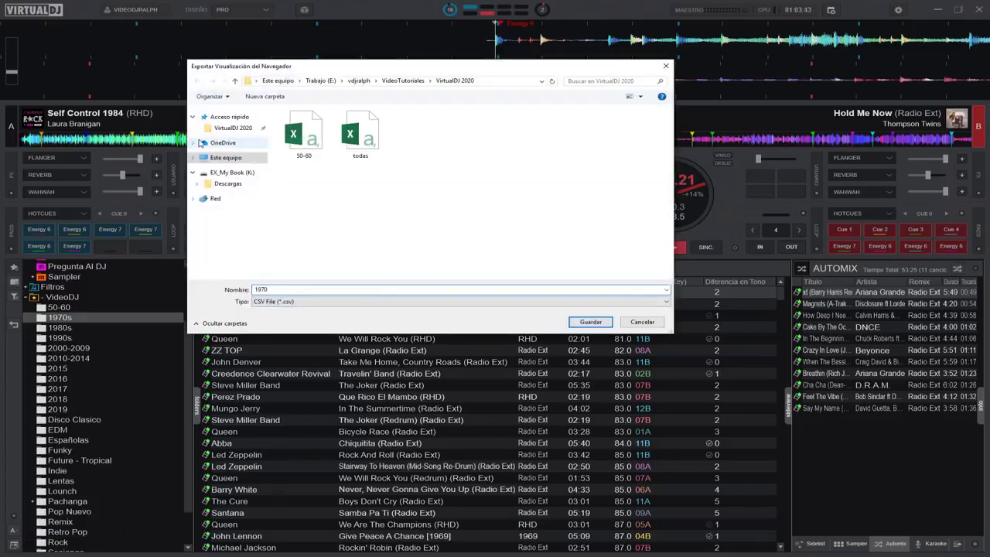
pyautogui.write('70')
pyautogui.click(433, 300)
pyautogui.click(444, 321)
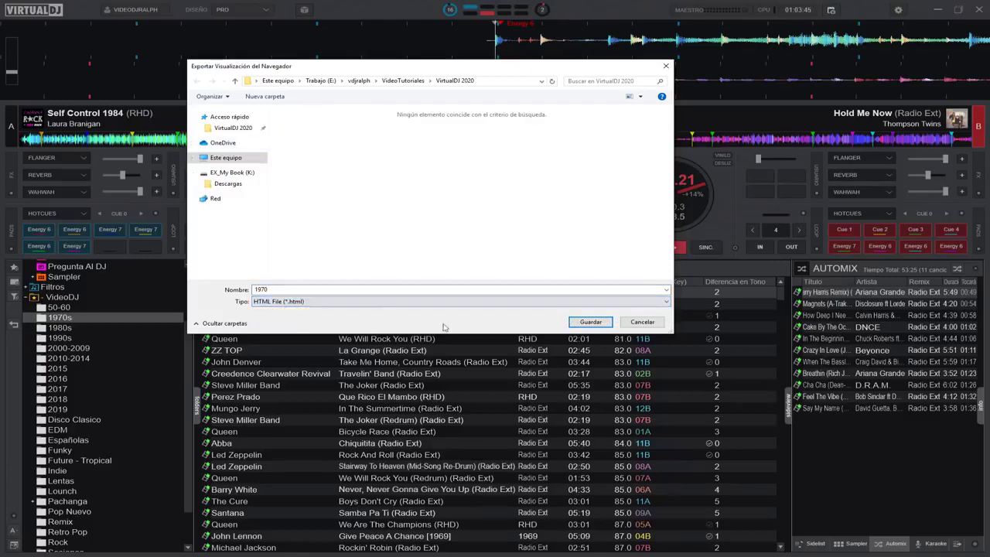
pyautogui.click(588, 322)
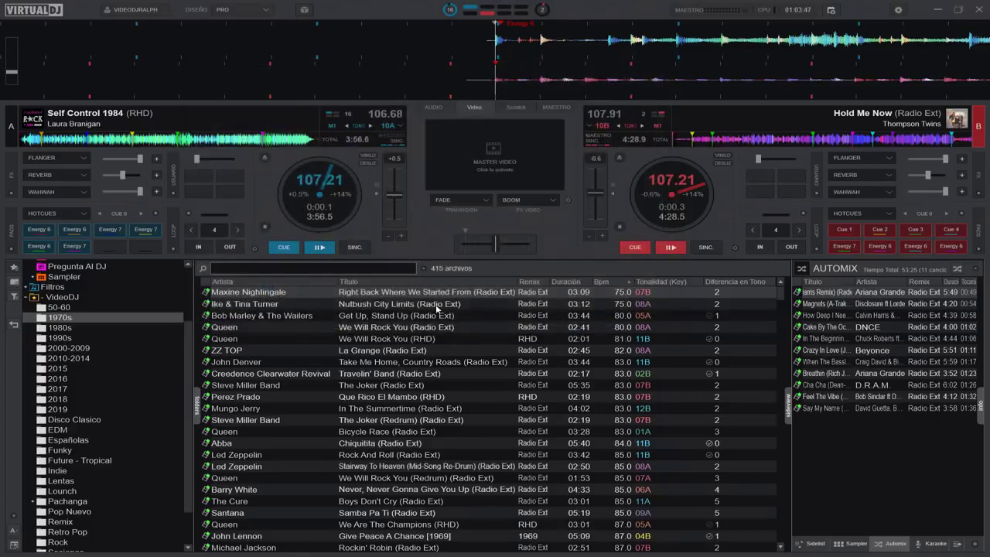
# Open the exported 1970 file from the VirtualDJ 2020 folder in the browser, maximize it, go through the list to its end and close it
pyautogui.hotkey('alt', 'Tab')
pyautogui.hotkey('alt', 'Tab')
pyautogui.hotkey('alt', 'Tab')
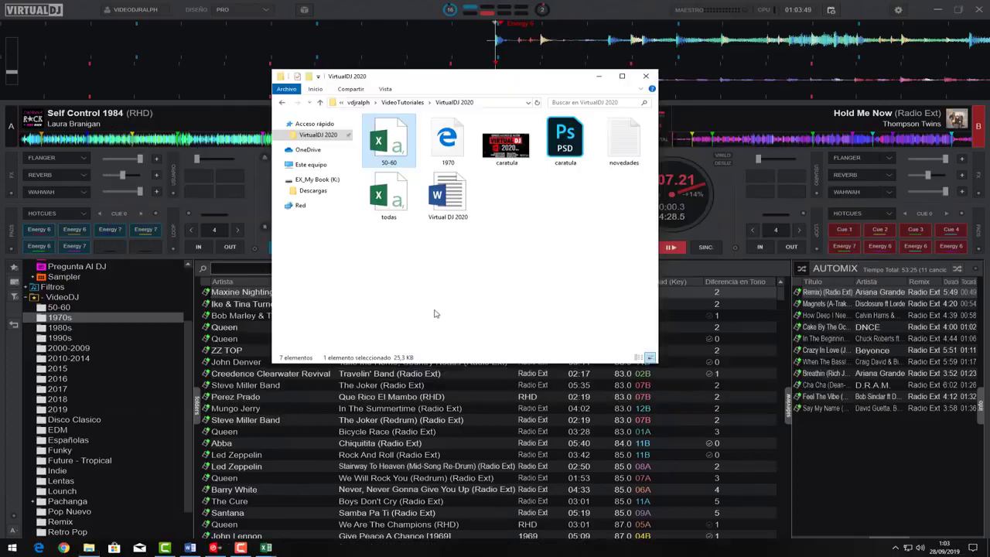
pyautogui.doubleClick(447, 141)
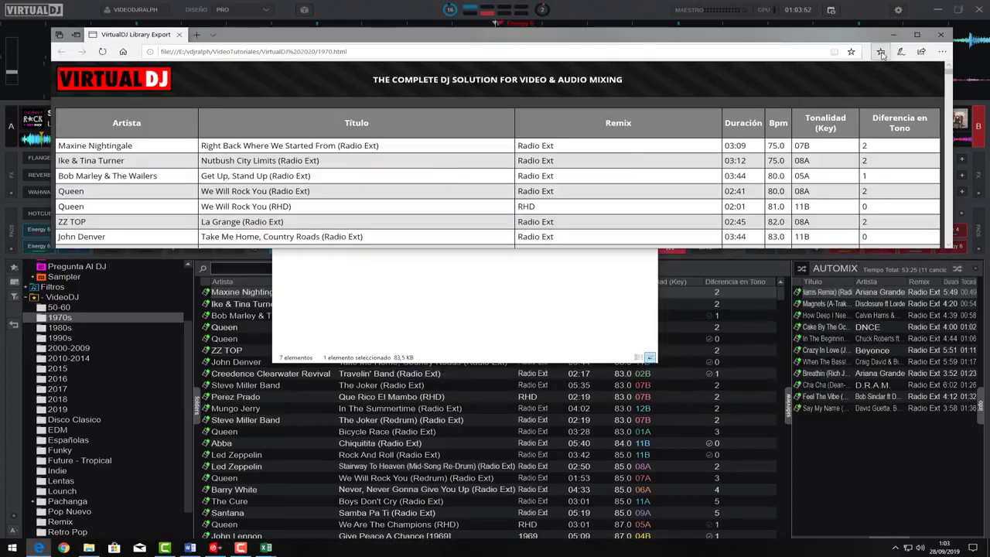
pyautogui.click(917, 34)
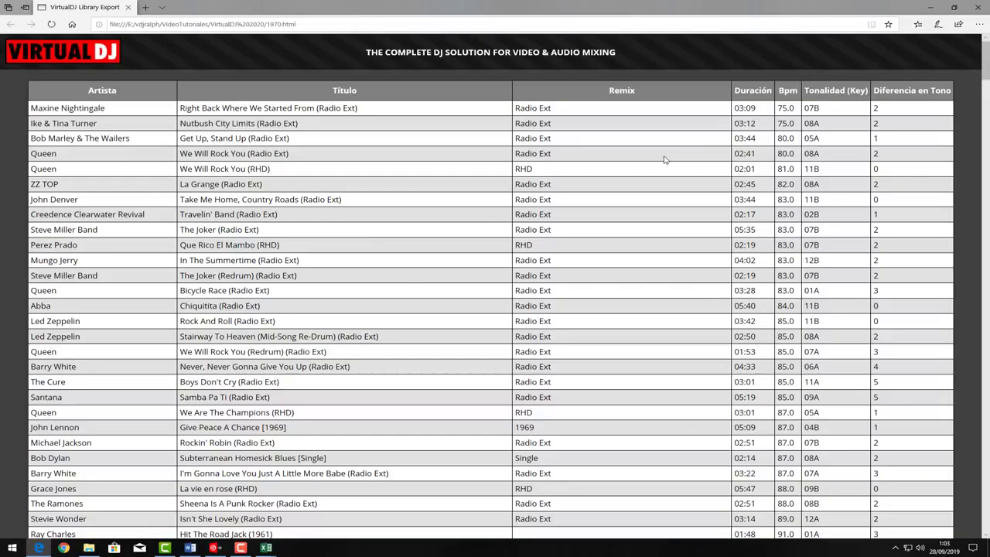
pyautogui.moveTo(985, 62); pyautogui.dragTo(985, 502)
pyautogui.moveTo(986, 512)
pyautogui.mouseDown()
pyautogui.moveTo(985, 382)
pyautogui.moveTo(985, 506)
pyautogui.mouseUp()
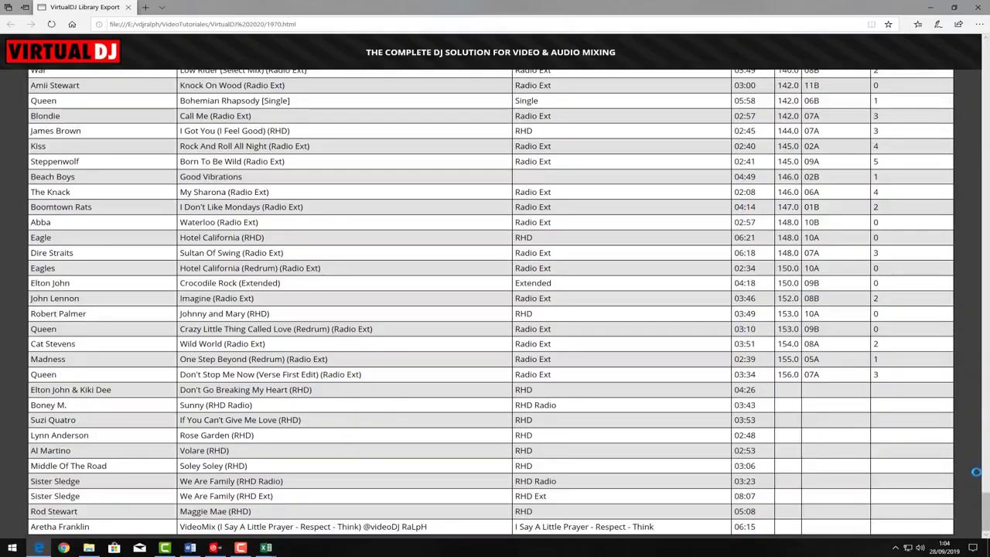
pyautogui.click(977, 13)
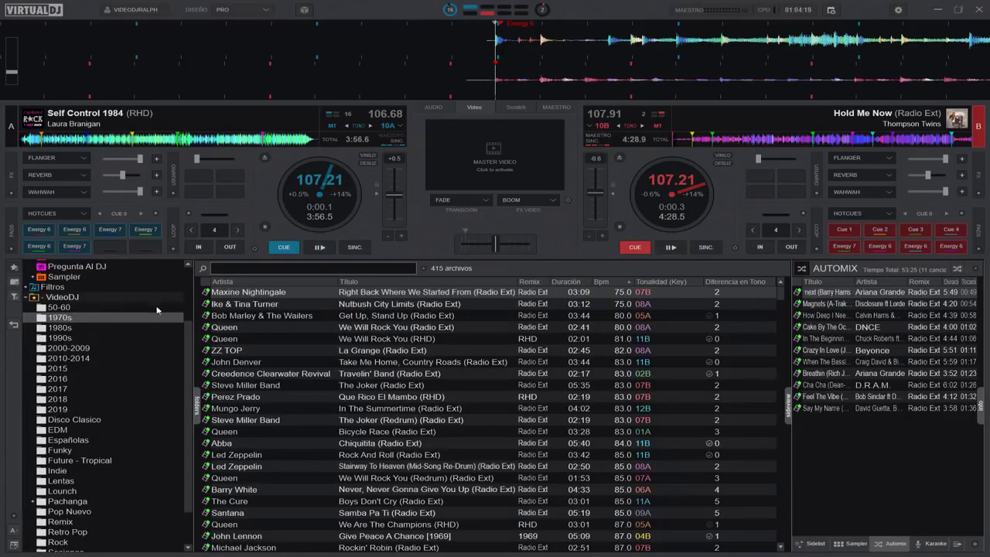
# Expand Música en Línea and Deezer, and view the Boda 1 and Boda 3 playlists
pyautogui.scroll(3, 116, 326)
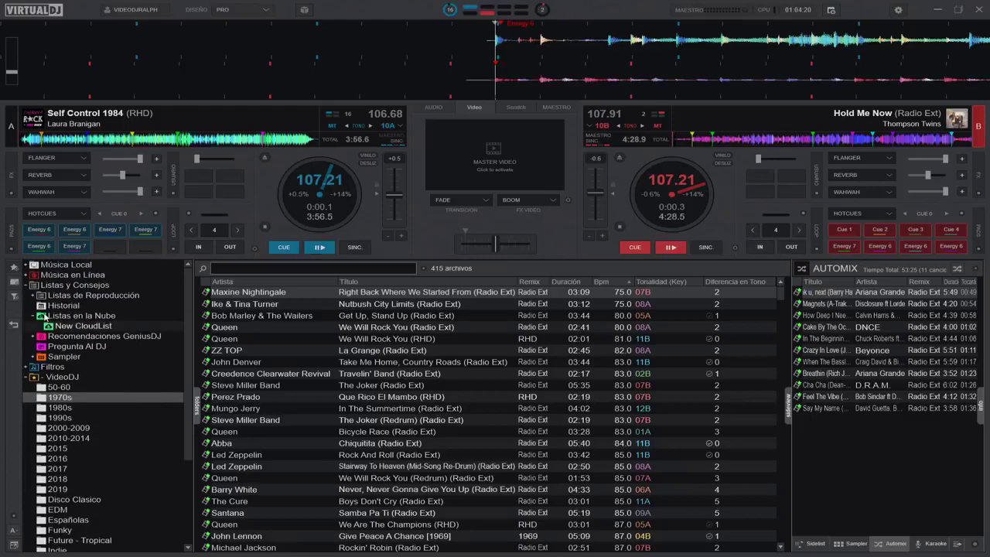
pyautogui.click(25, 274)
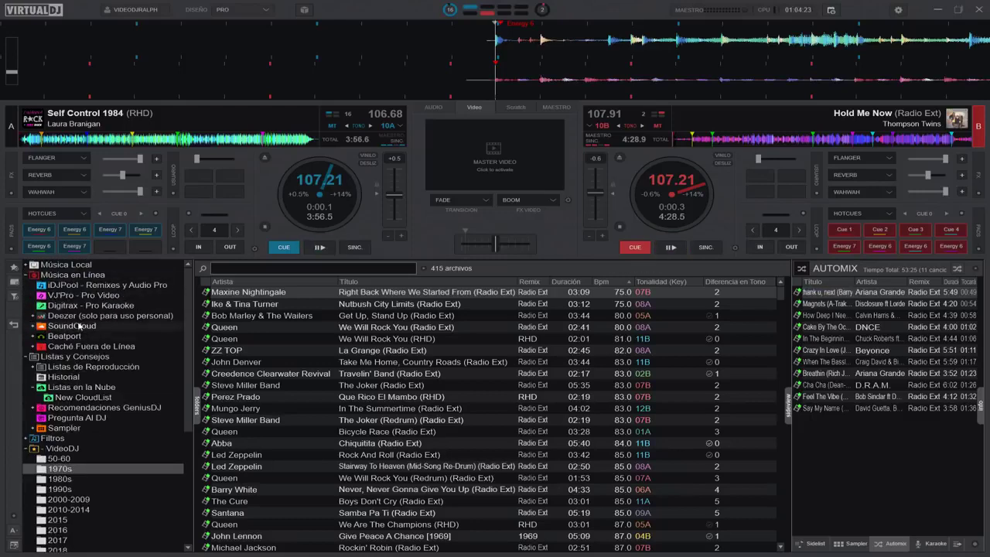
pyautogui.click(82, 316)
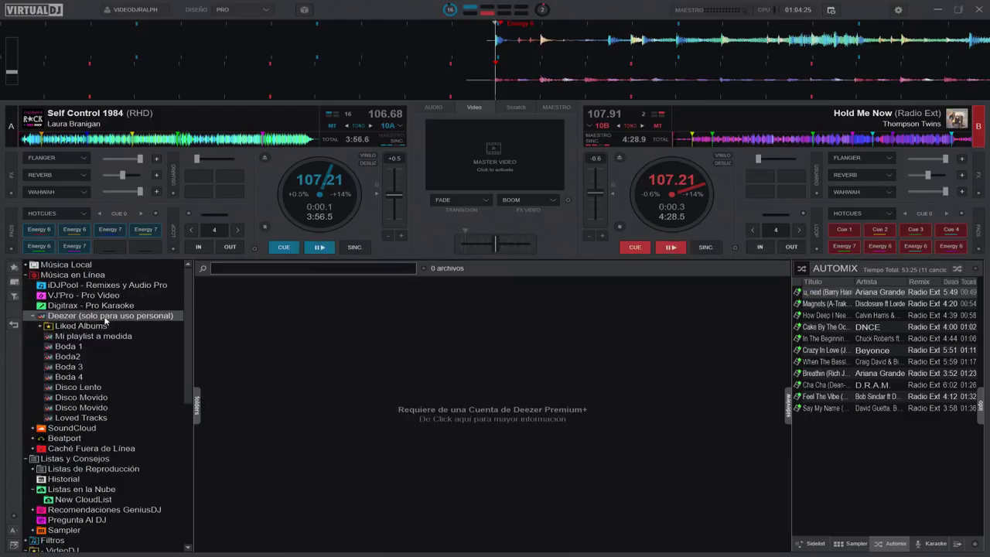
pyautogui.click(70, 346)
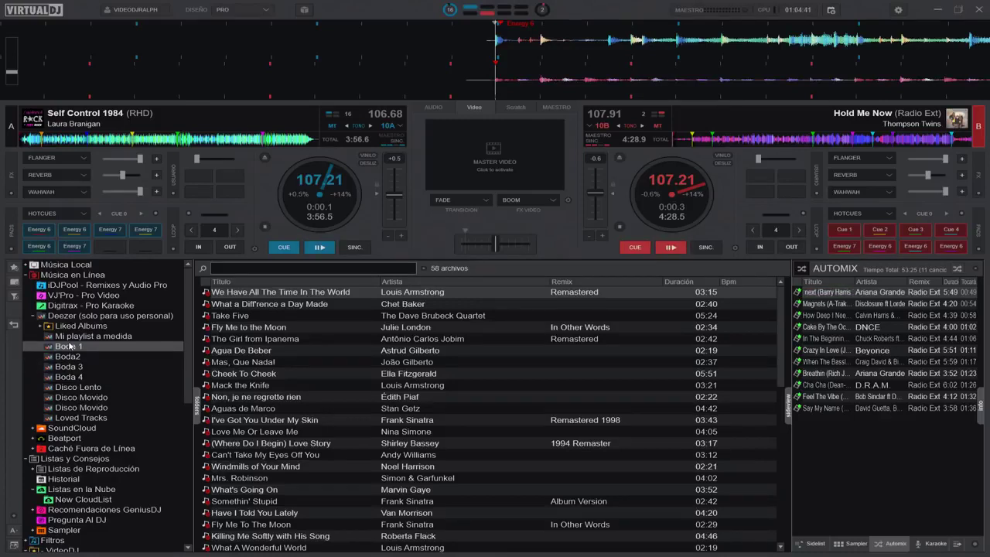
pyautogui.click(61, 366)
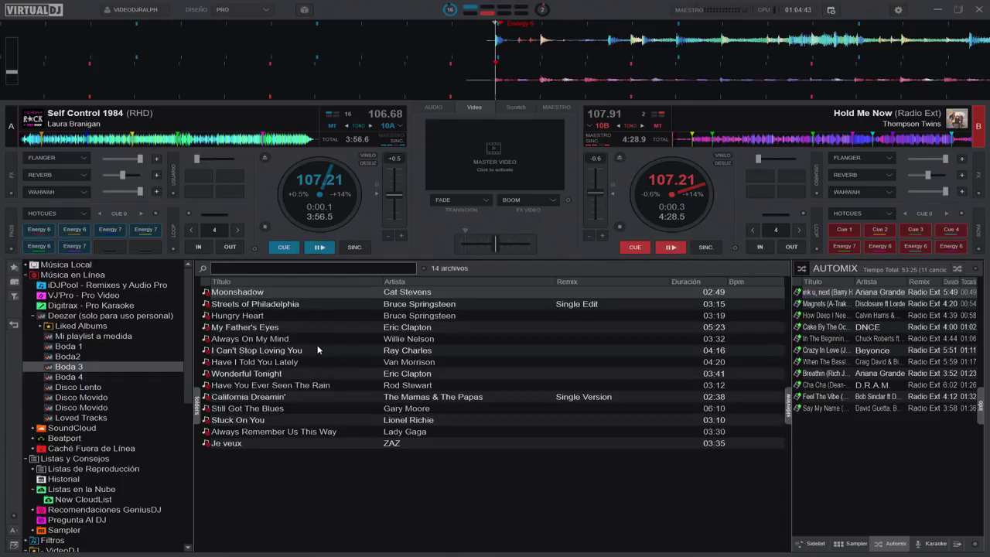
# Try to load Chicago's If You Leave Me Now from Deezer's Disco Lento playlist onto deck A
pyautogui.click(85, 386)
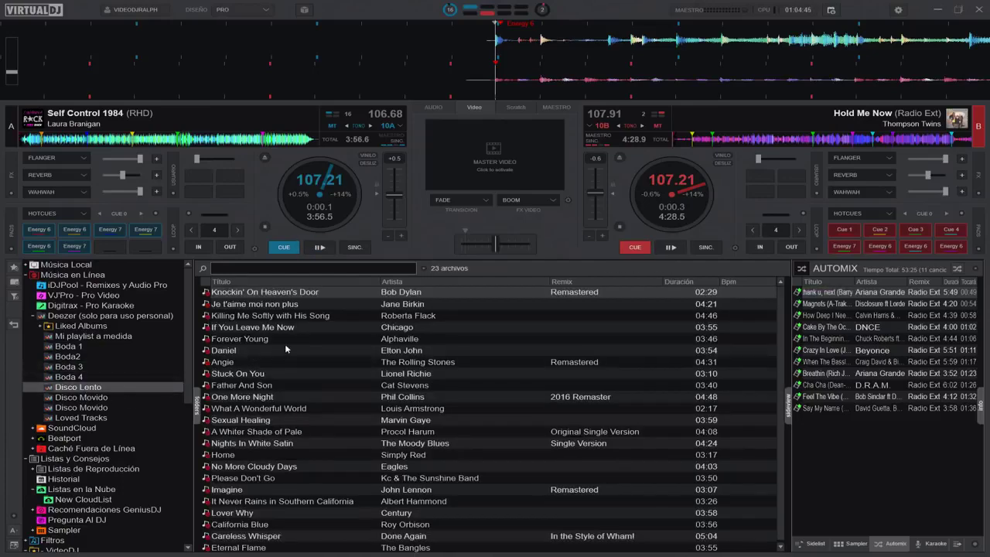
pyautogui.moveTo(285, 327); pyautogui.dragTo(309, 197)
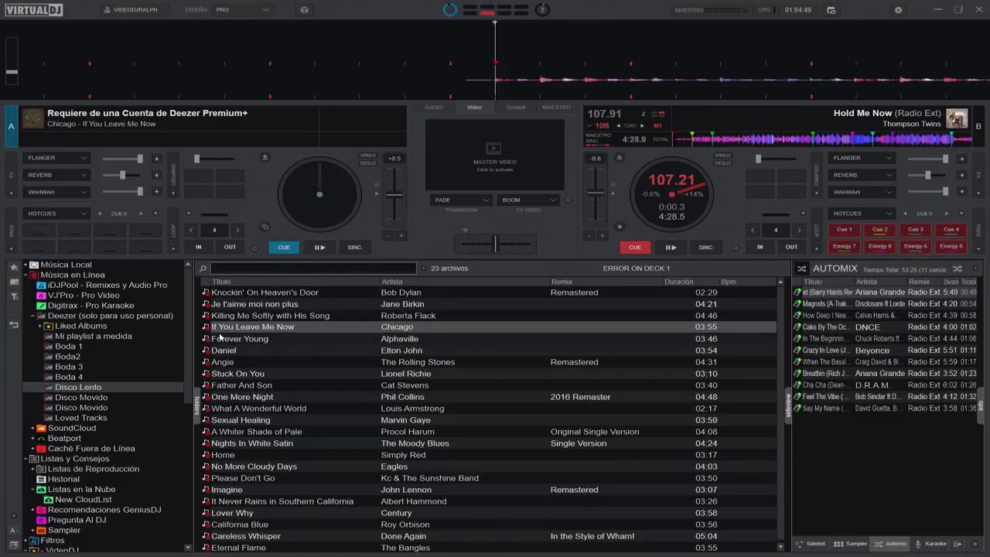
# View Deezer's second Disco Movido playlist and Boda2, and check the SoundCloud source's subfolders before collapsing it
pyautogui.click(86, 407)
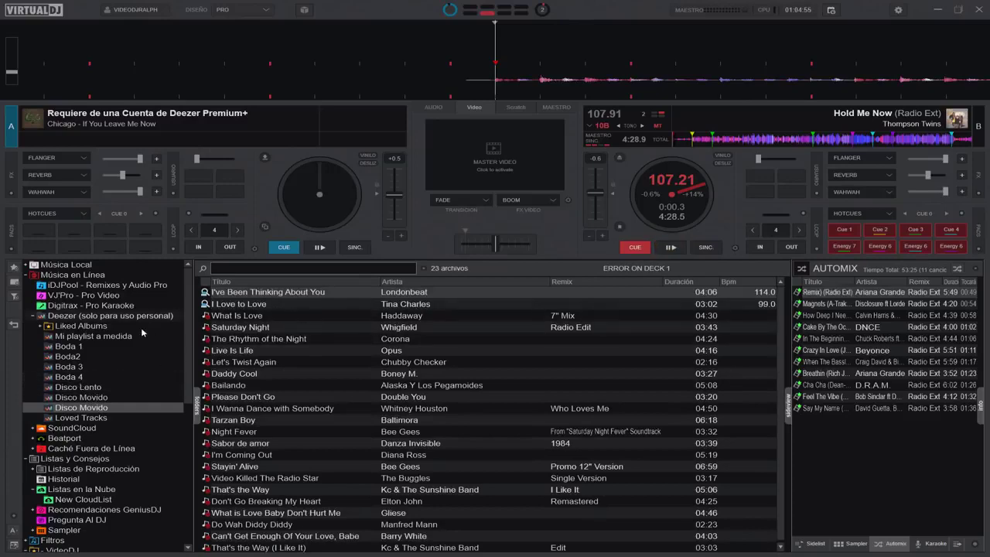
pyautogui.click(78, 358)
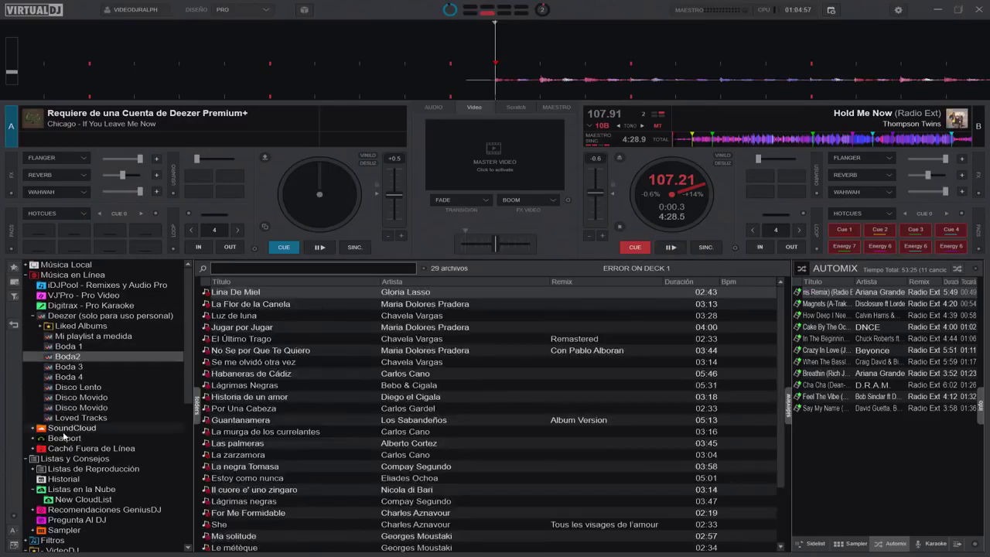
pyautogui.click(39, 429)
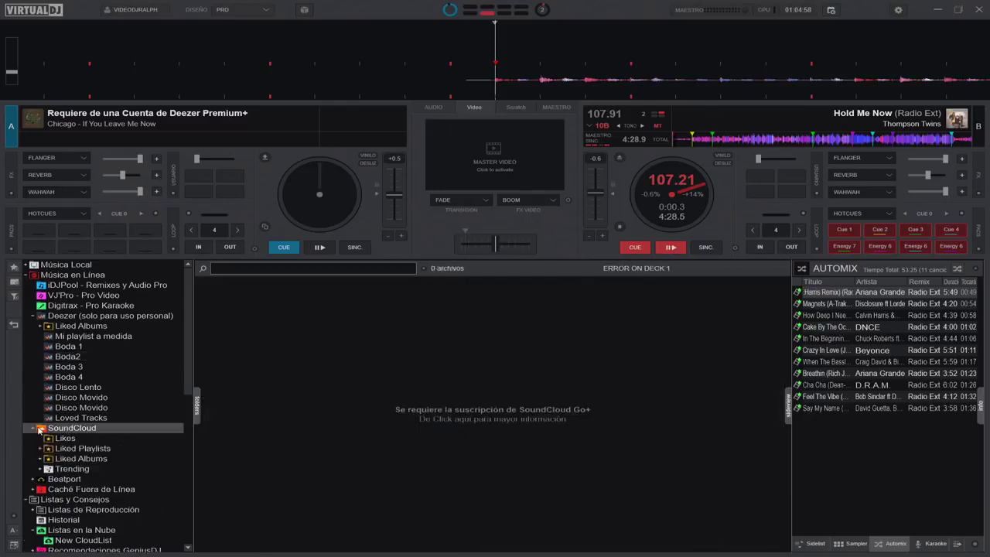
pyautogui.click(82, 430)
pyautogui.scroll(-2, 136, 388)
pyautogui.scroll(2, 122, 389)
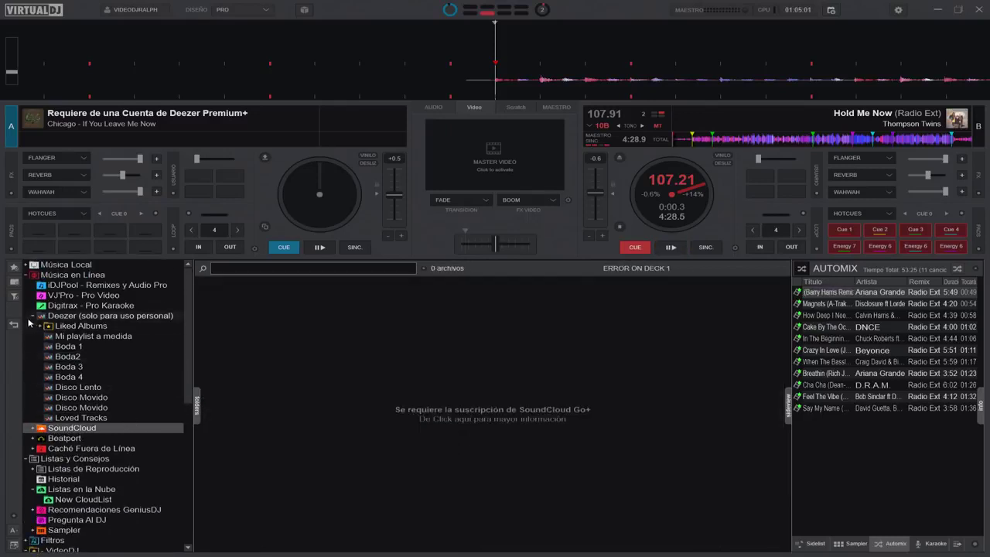
# Select Deezer again and collapse the Música en Línea, Listas y Consejos and VideoDJ branches of the folder tree
pyautogui.click(97, 317)
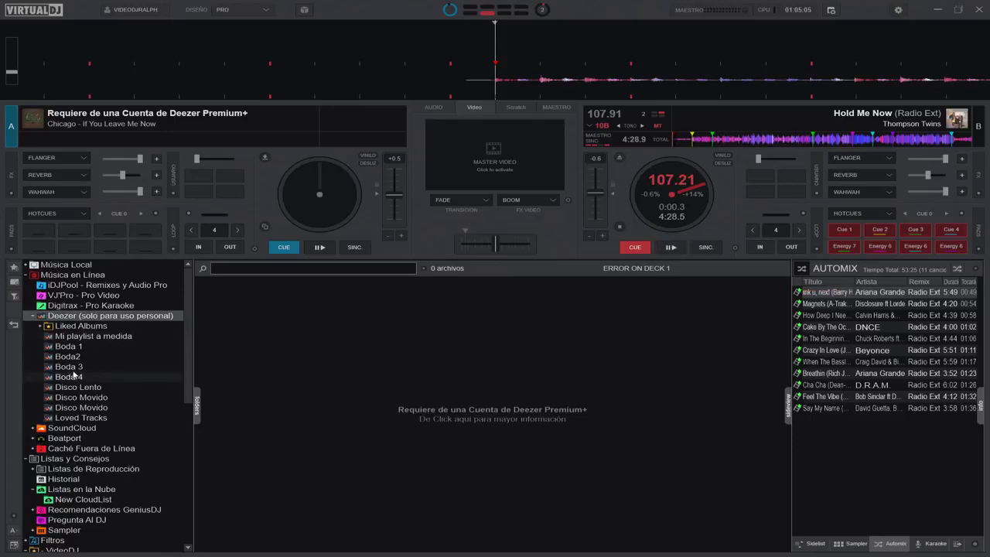
pyautogui.scroll(-5, 77, 383)
pyautogui.scroll(5, 89, 387)
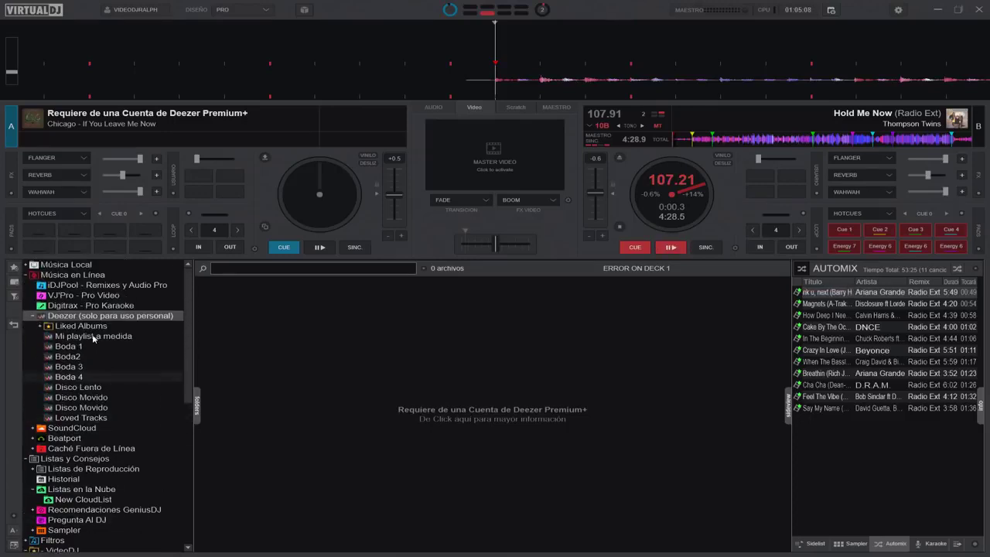
pyautogui.click(26, 275)
pyautogui.click(26, 286)
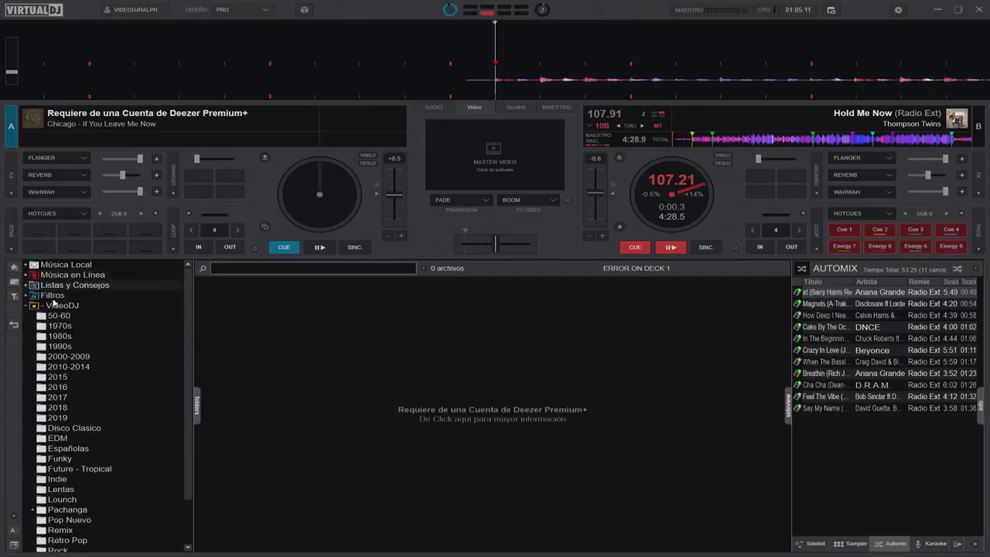
pyautogui.click(28, 305)
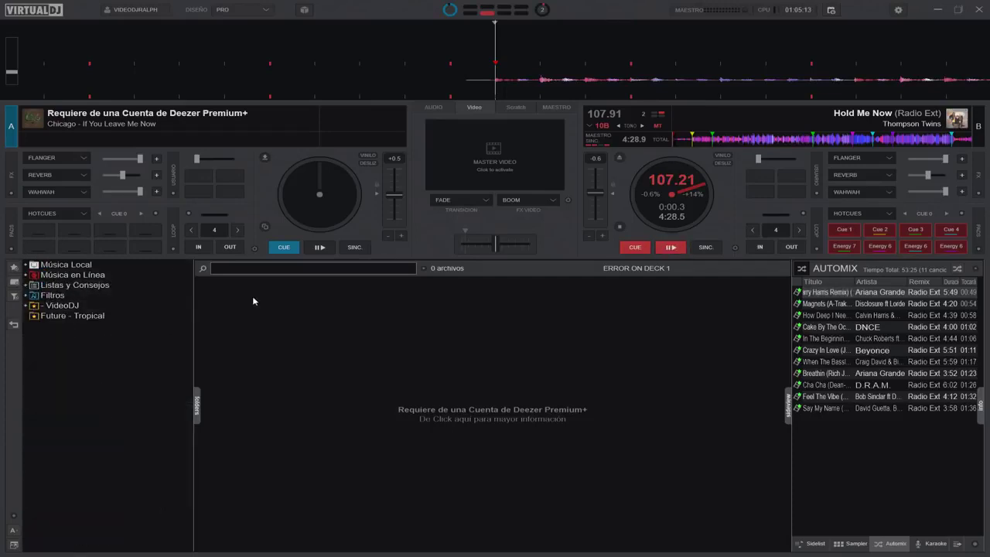